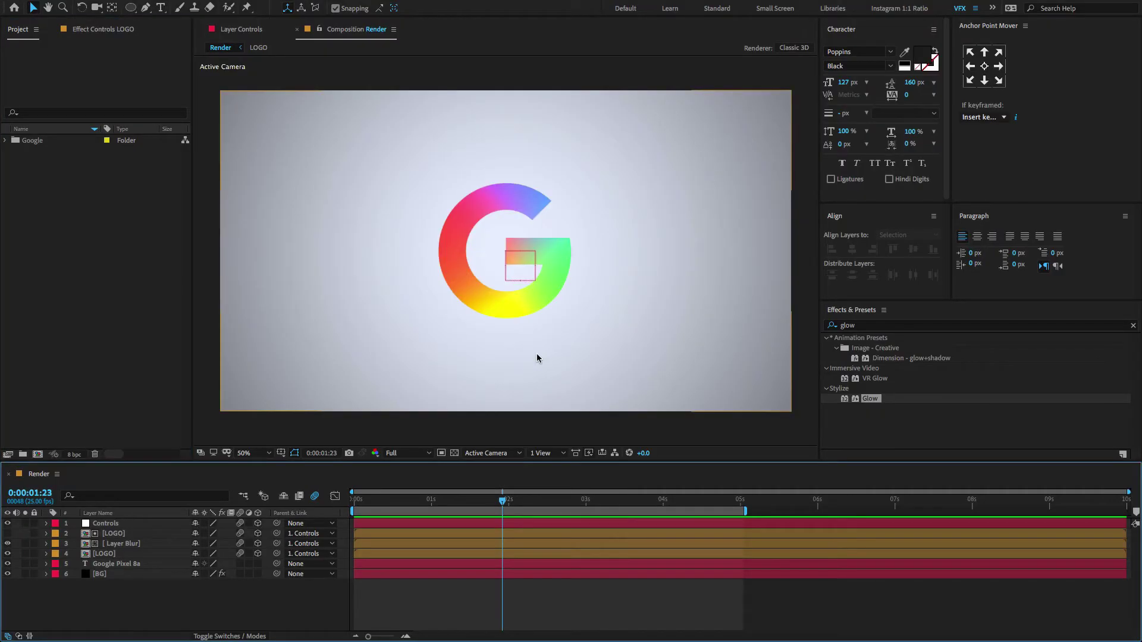
Start a new composition, with its default name Comp 1 ready for editing
{"action": "left_click", "coordinate": [39, 454]}
{"action": "left_click", "coordinate": [567, 172]}
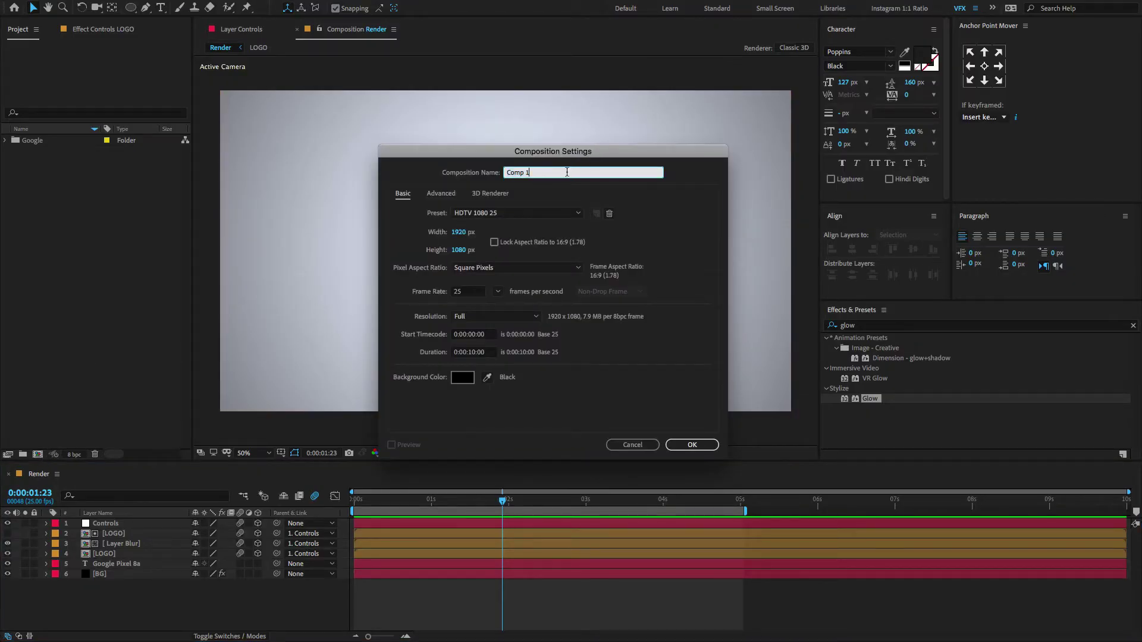
Create a composition named Main Render using the HDTV 1080 25 preset at 1920×1080
{"action": "double_click", "coordinate": [567, 172]}
{"action": "type", "text": "Main Render"}
{"action": "left_click", "coordinate": [513, 213]}
{"action": "left_click", "coordinate": [470, 512]}
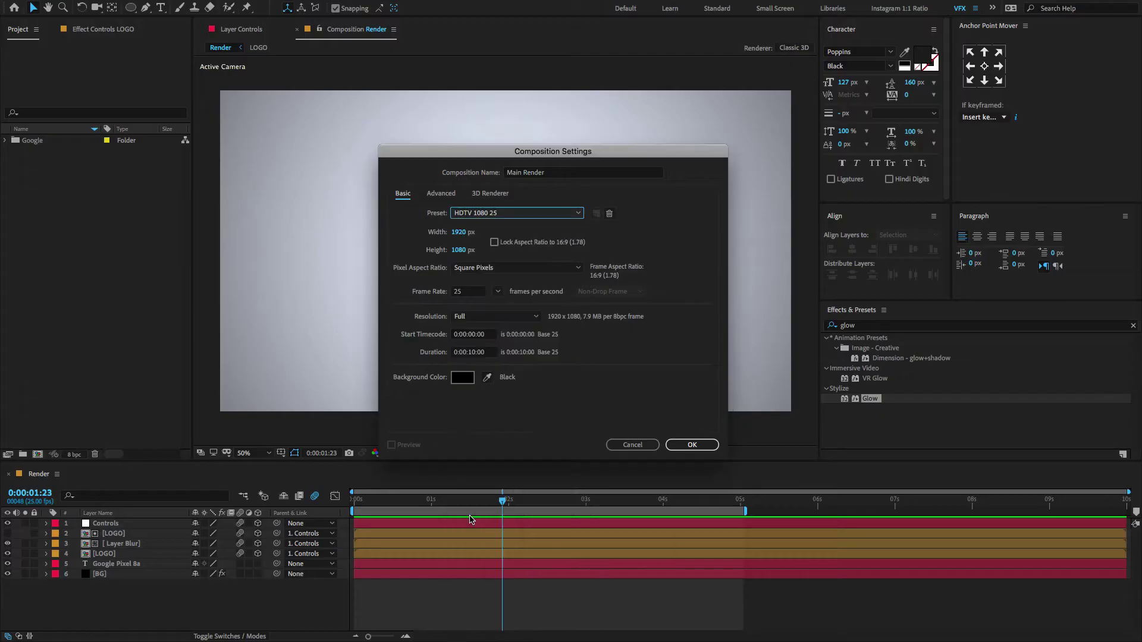
{"action": "left_click", "coordinate": [456, 232]}
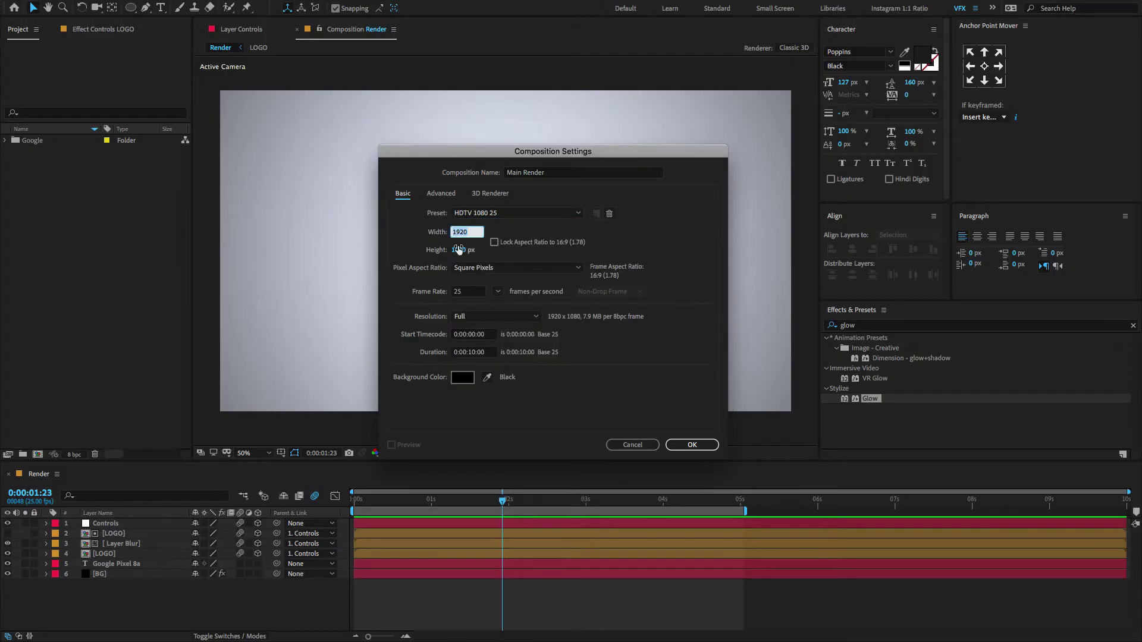
{"action": "left_click", "coordinate": [458, 249]}
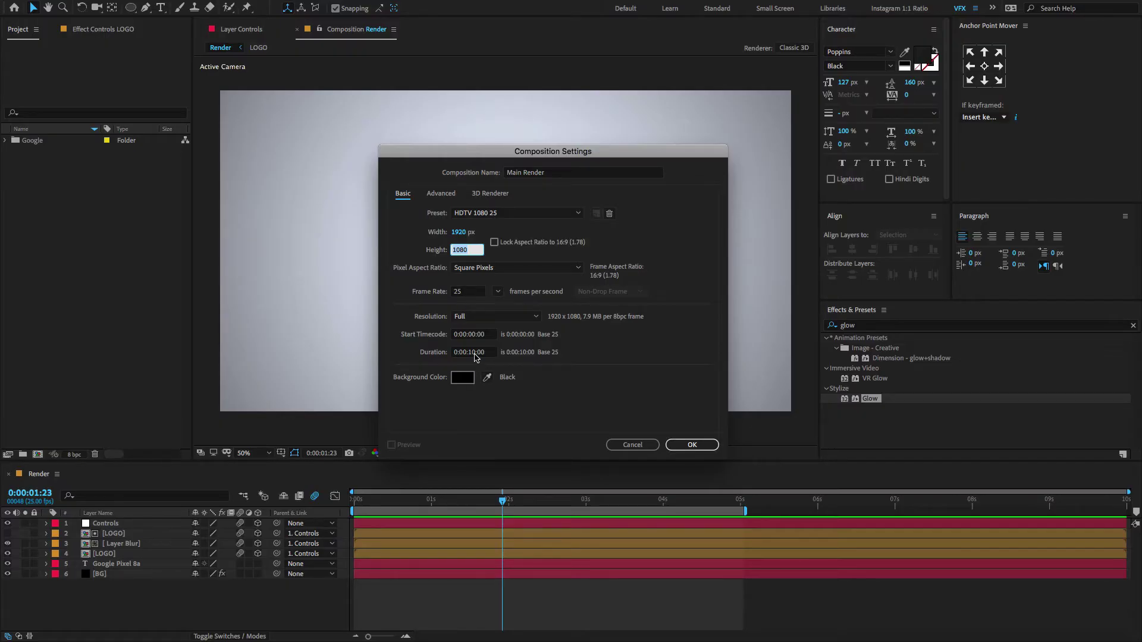
{"action": "left_click", "coordinate": [691, 445]}
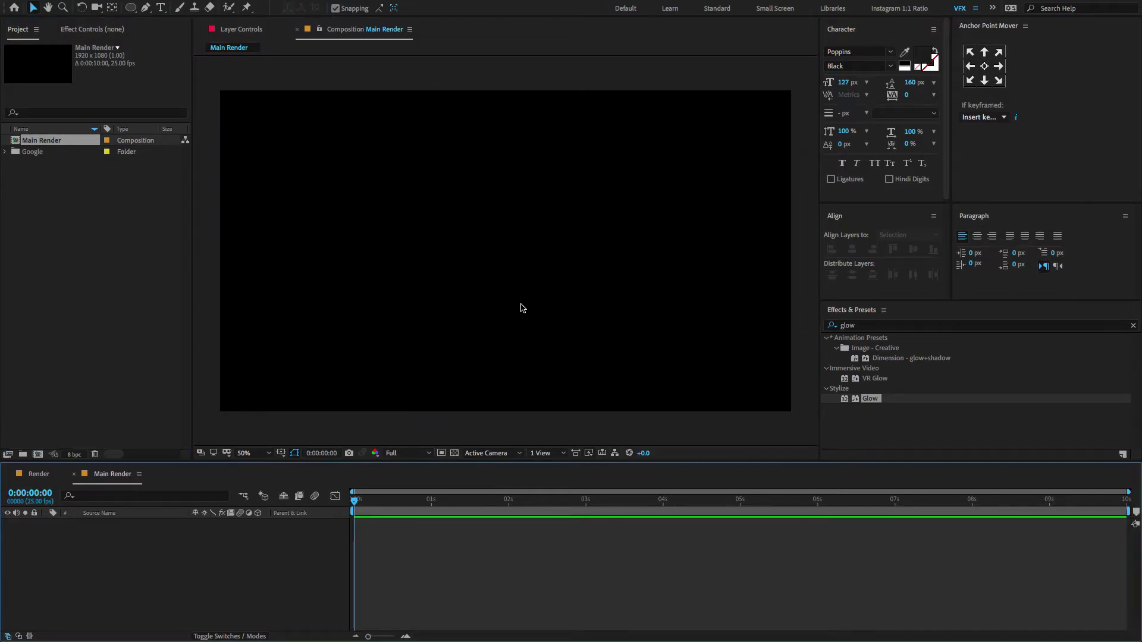
Add a full-frame solid layer named BG in pale lavender-white, colour EDEEFC
{"action": "right_click", "coordinate": [430, 214]}
{"action": "mouse_move", "coordinate": [433, 216]}
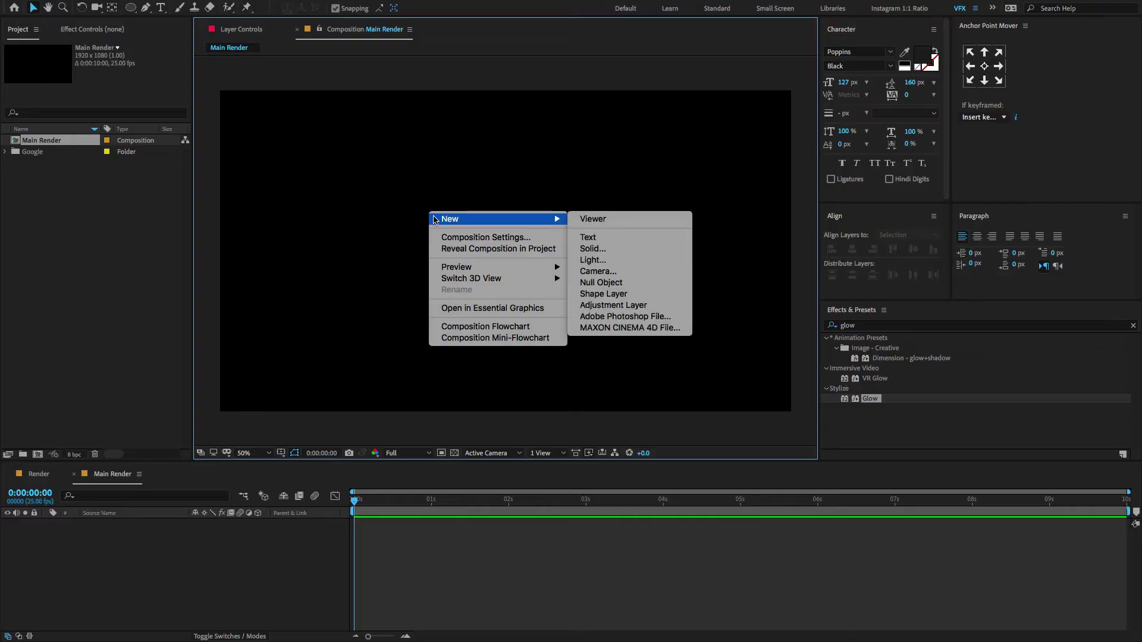
{"action": "left_click", "coordinate": [593, 249]}
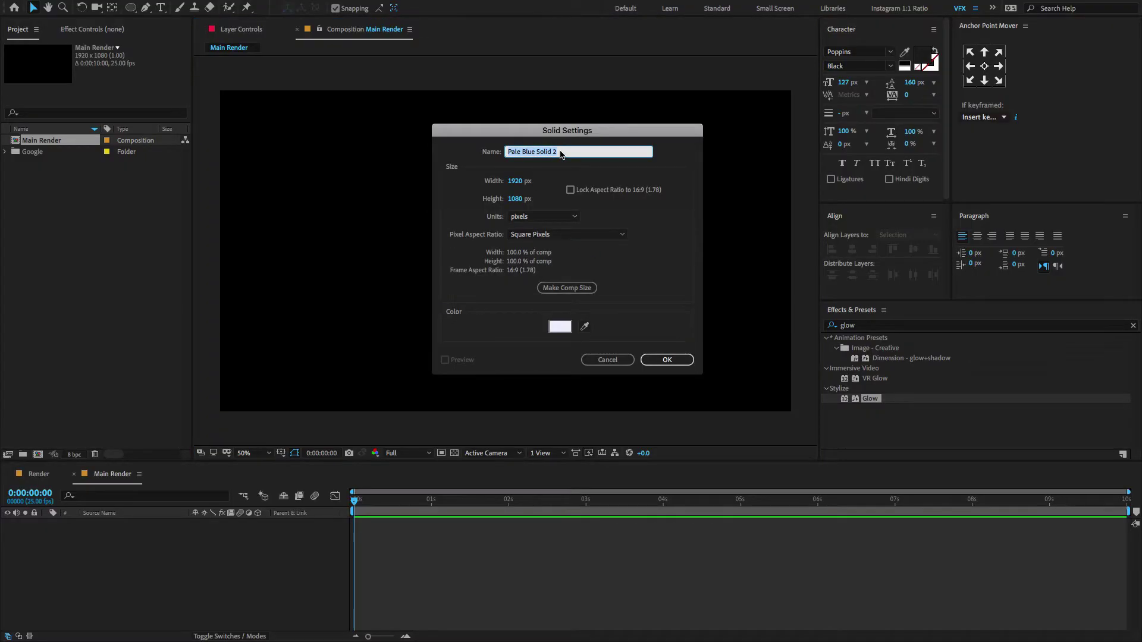
{"action": "type", "text": "BG"}
{"action": "left_click", "coordinate": [558, 327]}
{"action": "left_click", "coordinate": [301, 251]}
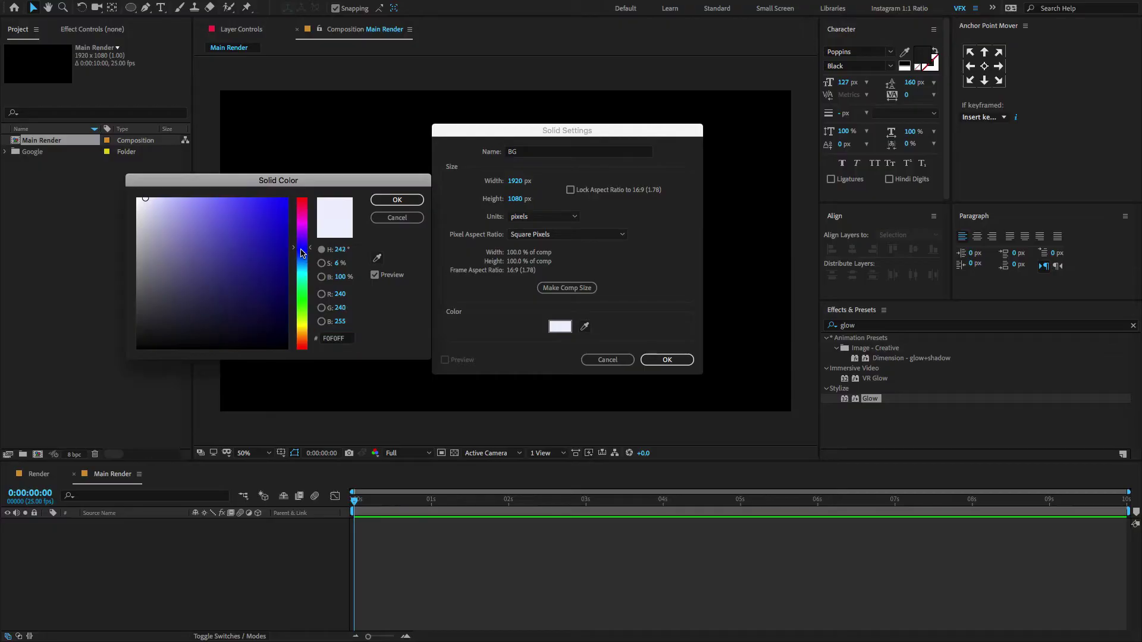
{"action": "left_click", "coordinate": [145, 199]}
{"action": "left_click", "coordinate": [408, 202]}
{"action": "left_click", "coordinate": [666, 360]}
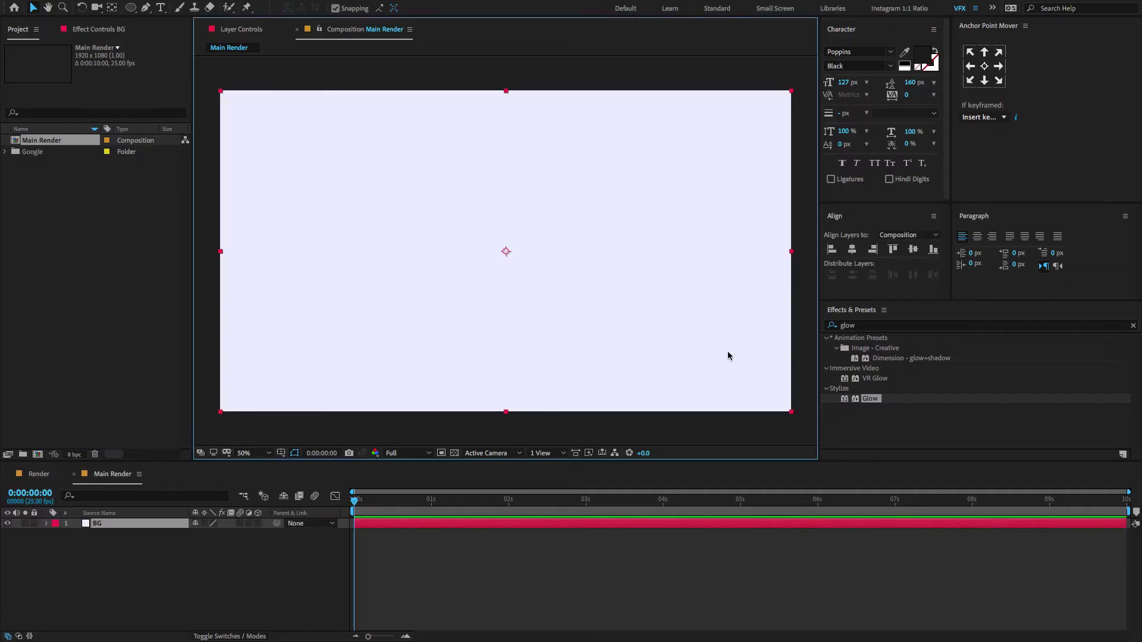
{"action": "left_click", "coordinate": [924, 329]}
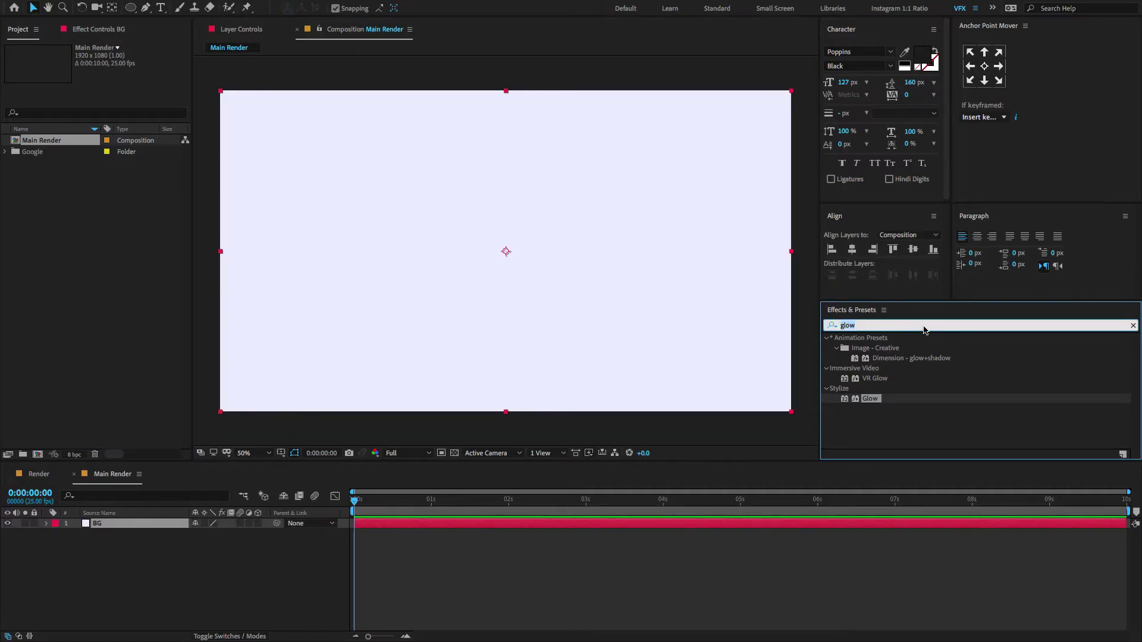
Apply CC Vignette to BG with Amount 105 and Angle of View 50, then lock BG
{"action": "type", "text": "cc vig"}
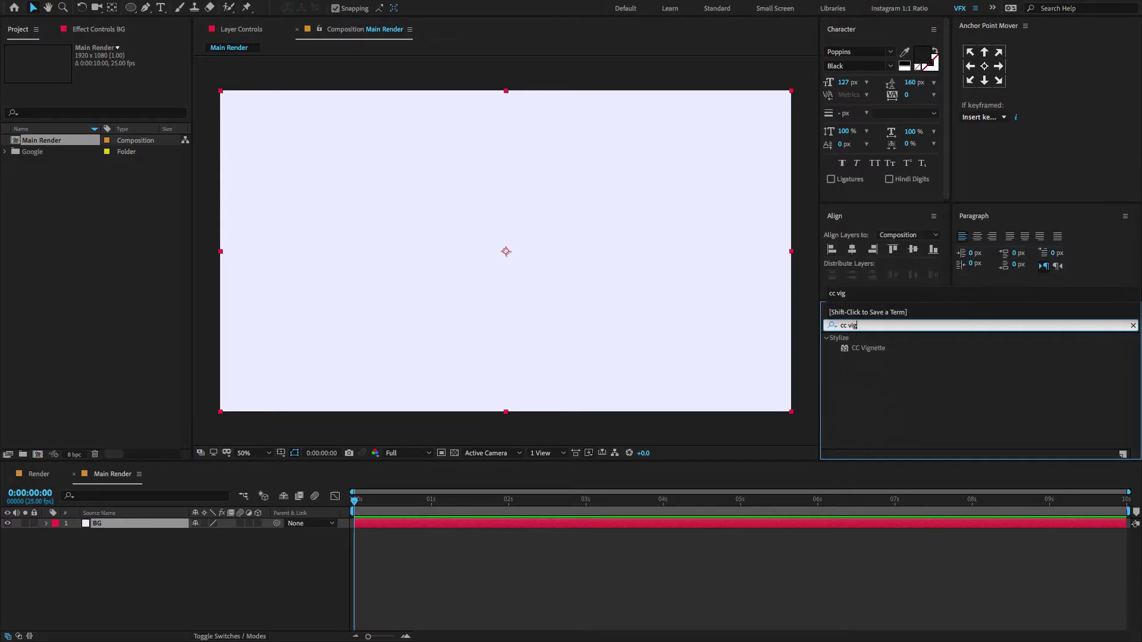
{"action": "left_click_drag", "start_coordinate": [872, 351], "coordinate": [612, 331]}
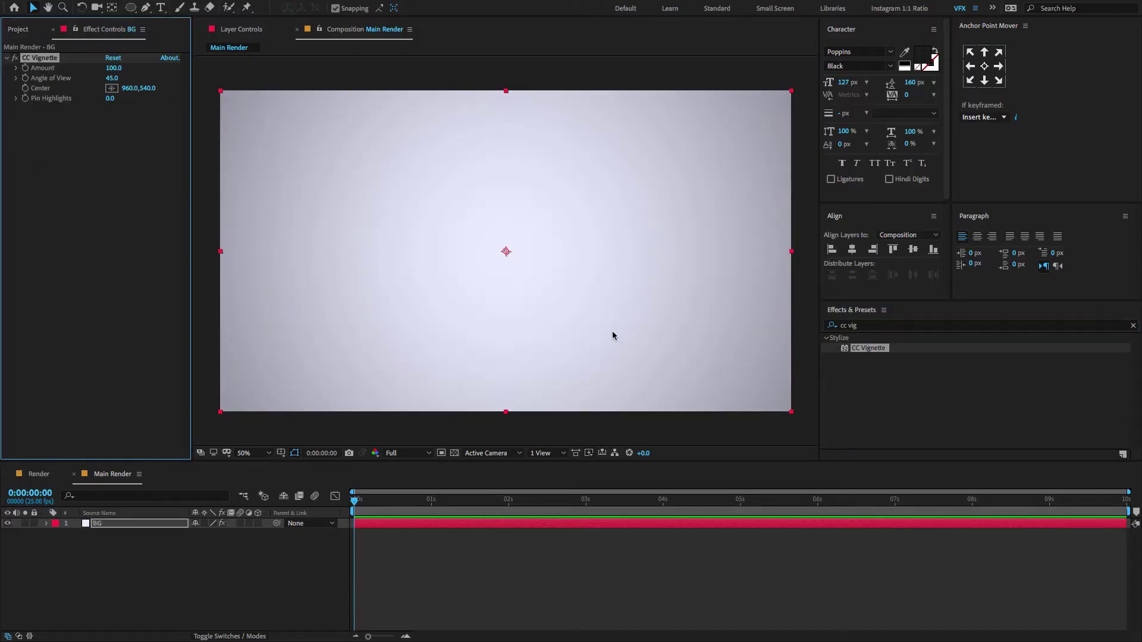
{"action": "left_click", "coordinate": [114, 69]}
{"action": "type", "text": "105"}
{"action": "key", "text": "Return"}
{"action": "left_click", "coordinate": [115, 79]}
{"action": "type", "text": "5"}
{"action": "key", "text": "Return"}
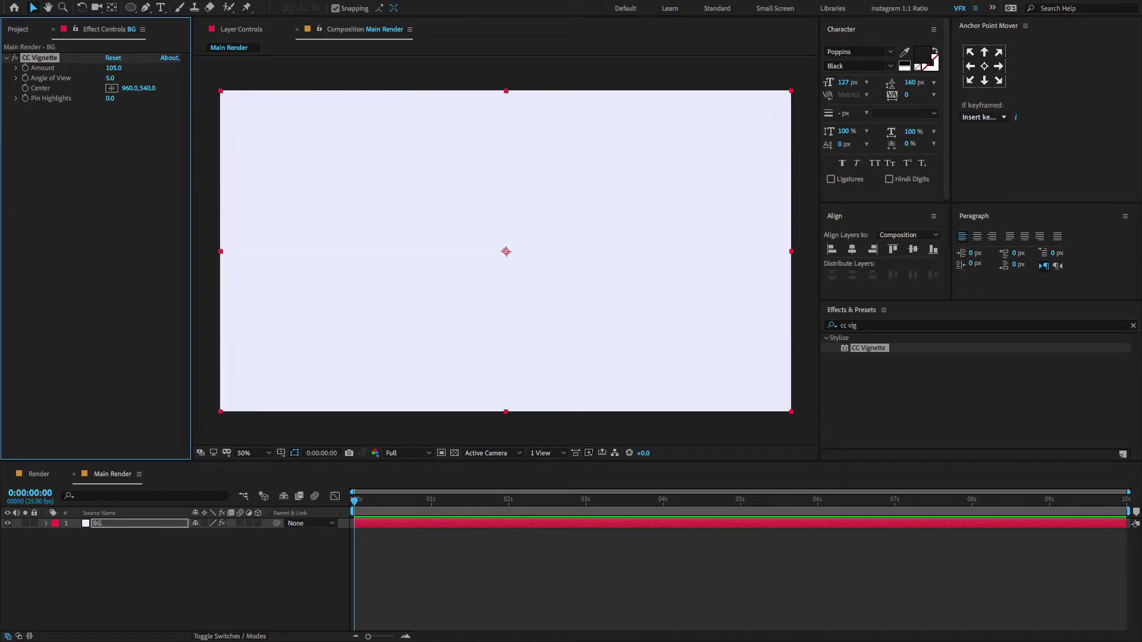
{"action": "left_click", "coordinate": [115, 79]}
{"action": "key", "text": "Return"}
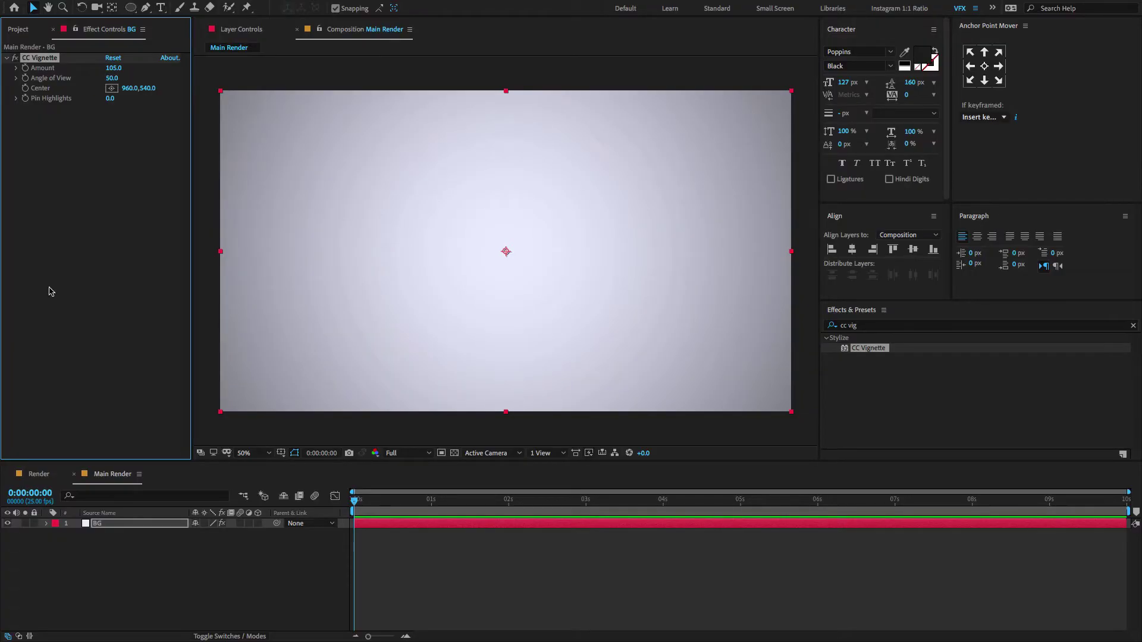
{"action": "left_click", "coordinate": [34, 524]}
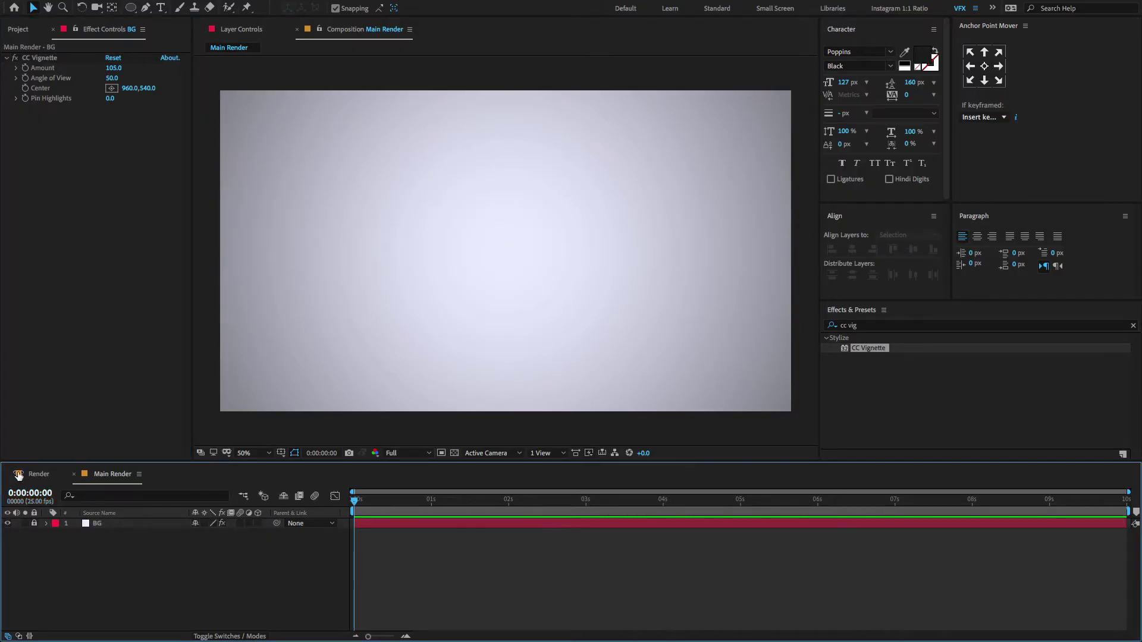
Create a new composition named Logo 1
{"action": "left_click", "coordinate": [16, 28]}
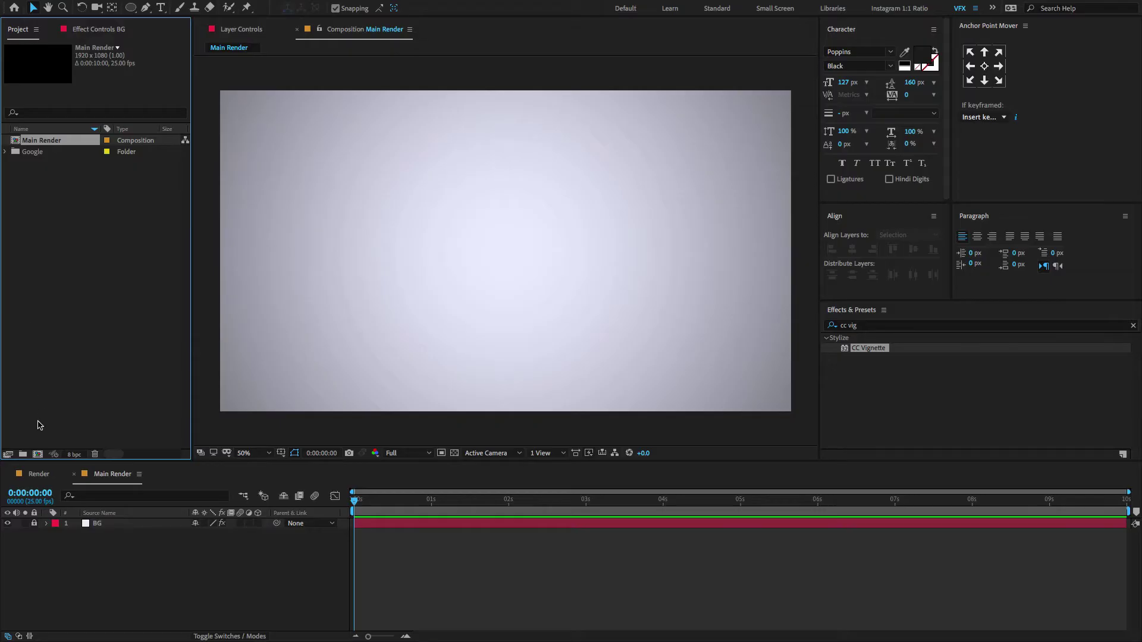
{"action": "left_click", "coordinate": [38, 455]}
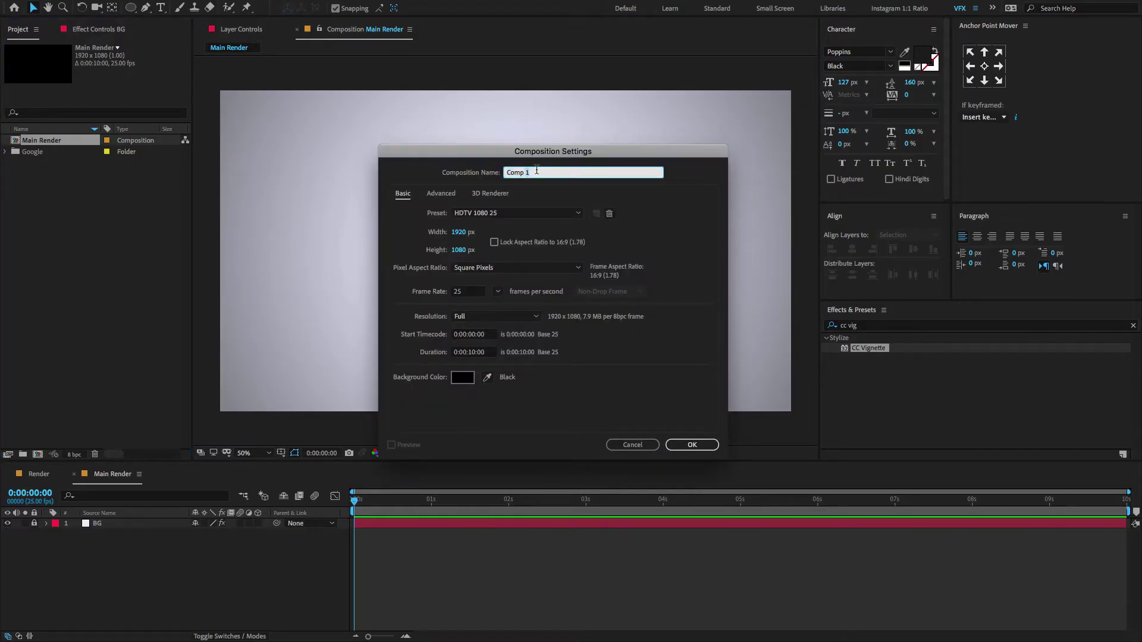
{"action": "type", "text": "L"}
{"action": "key", "text": "BackSpace"}
{"action": "key", "text": "BackSpace"}
{"action": "left_click", "coordinate": [693, 446]}
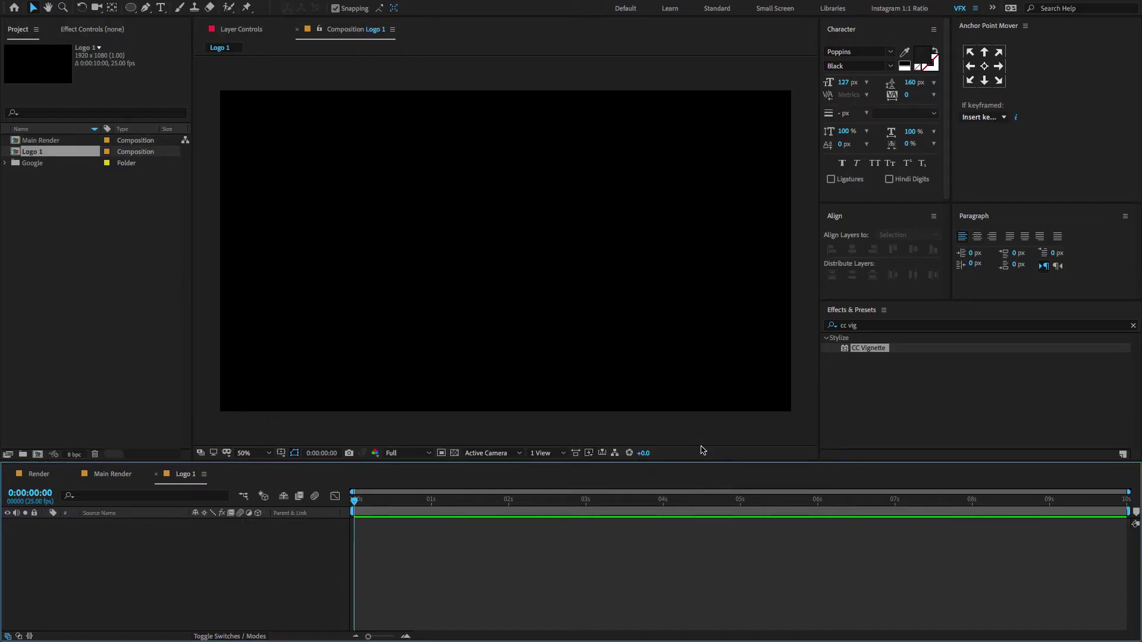
Add Google logo.png from the Google folder into the Logo 1 timeline
{"action": "left_click", "coordinate": [33, 166]}
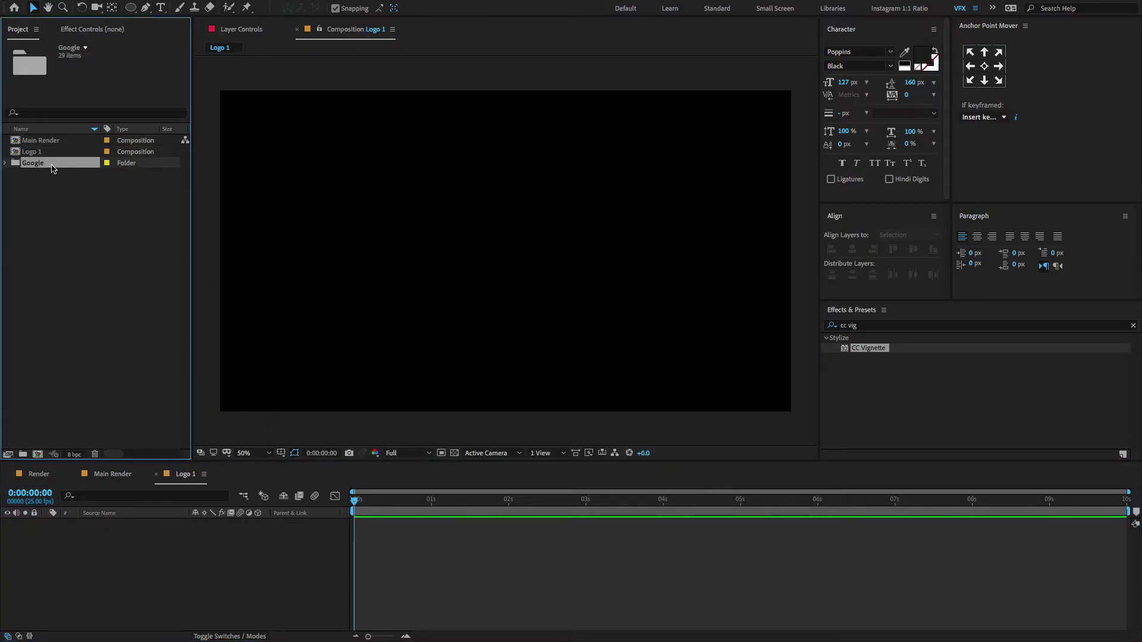
{"action": "left_click", "coordinate": [5, 163]}
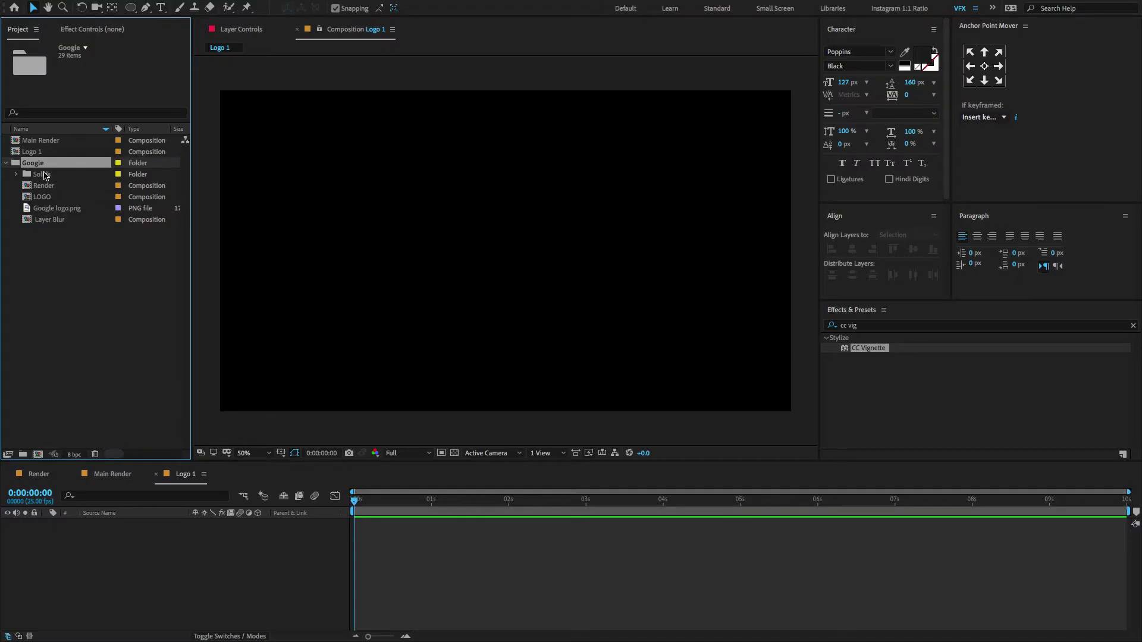
{"action": "left_click", "coordinate": [46, 212]}
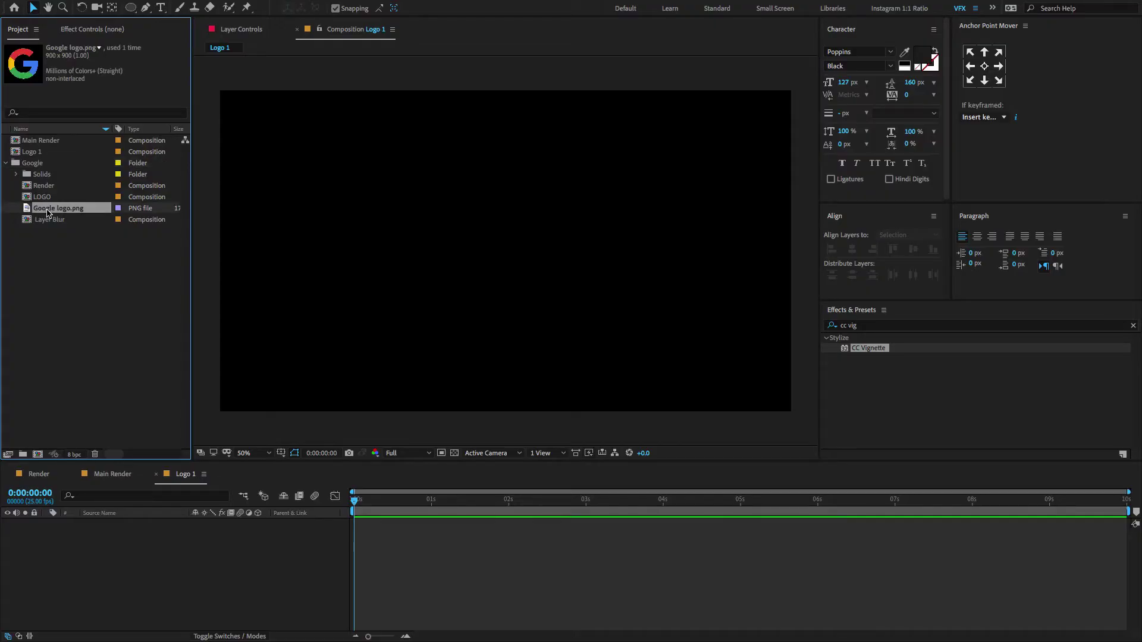
{"action": "left_click_drag", "start_coordinate": [46, 212], "coordinate": [199, 579]}
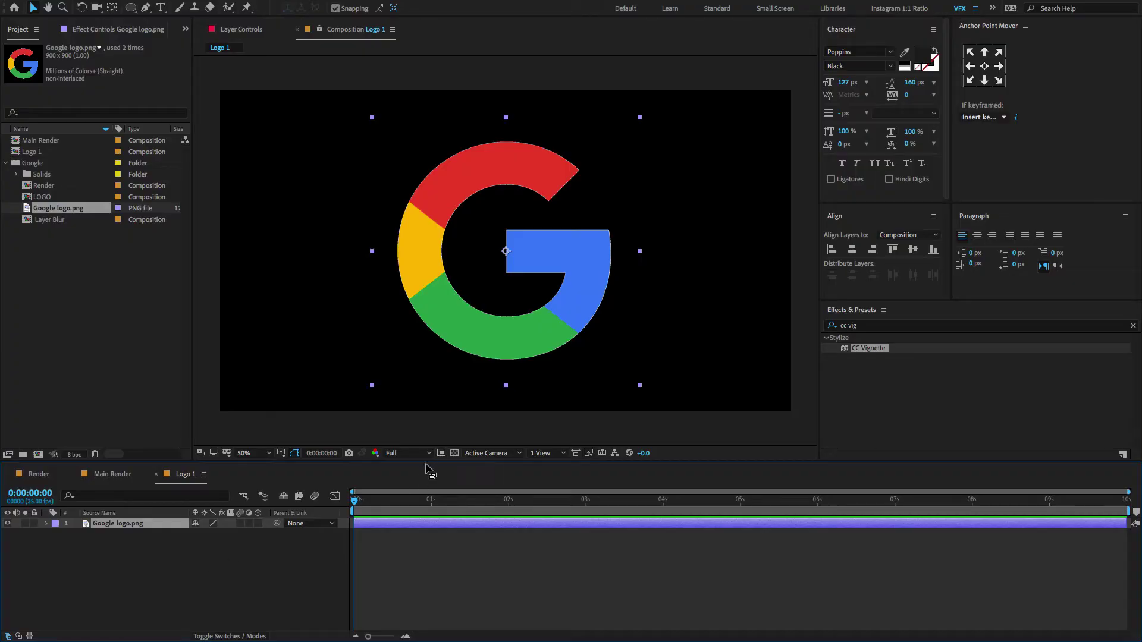
Crop Logo 1 to a region of interest around the G and centre the logo layer
{"action": "left_click", "coordinate": [442, 455]}
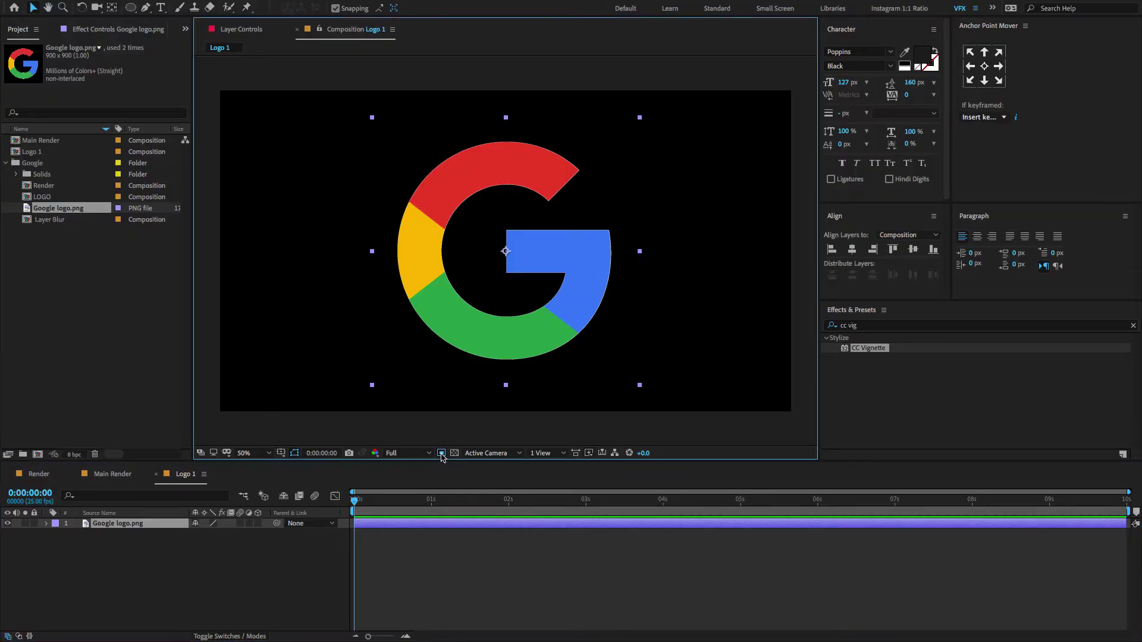
{"action": "left_click_drag", "start_coordinate": [386, 134], "coordinate": [439, 226]}
{"action": "left_click_drag", "start_coordinate": [470, 308], "coordinate": [617, 361]}
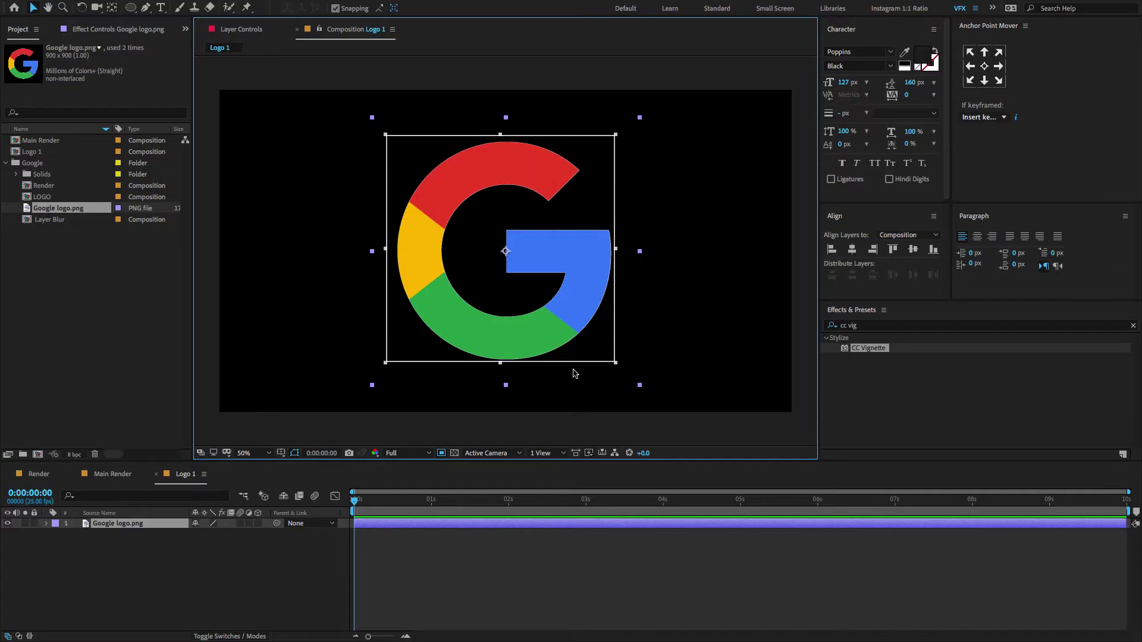
{"action": "left_click", "coordinate": [179, 7]}
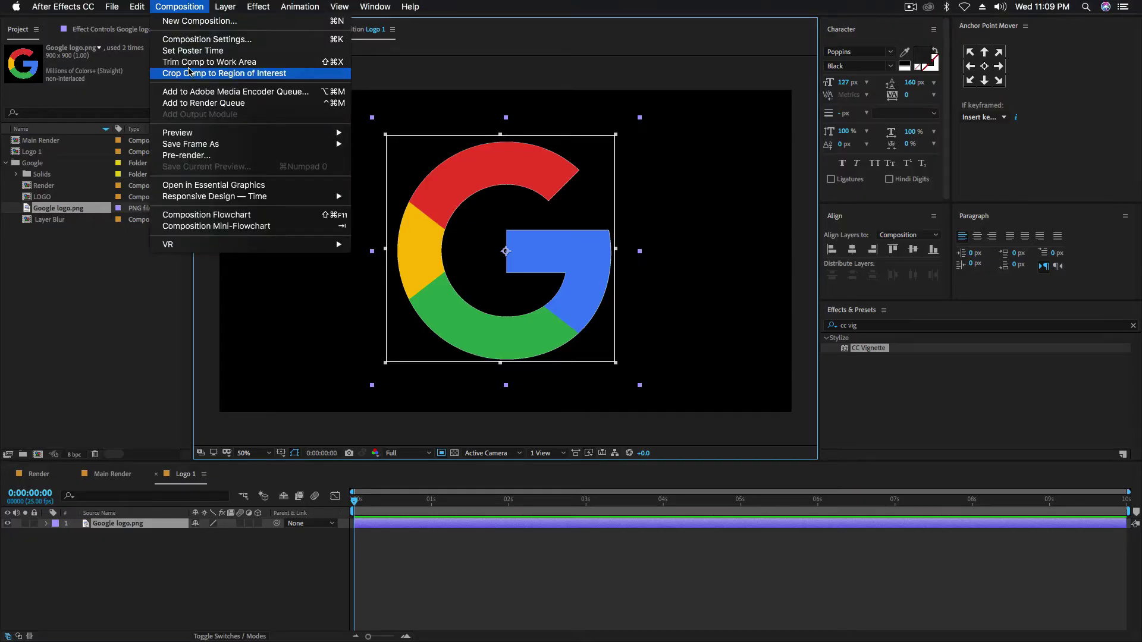
{"action": "left_click", "coordinate": [191, 72]}
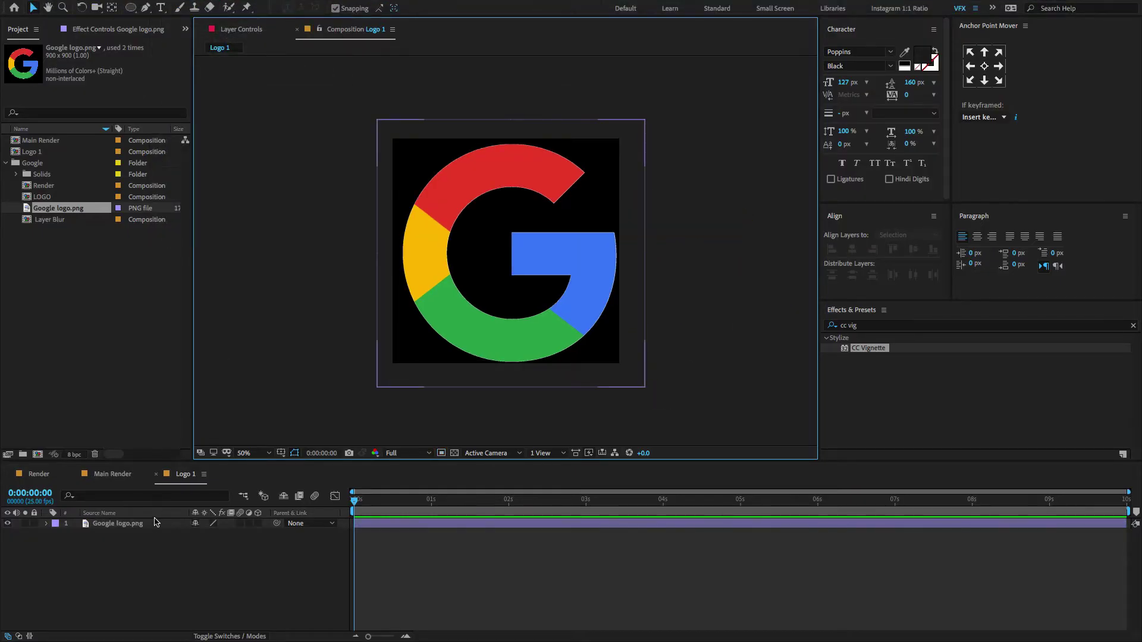
{"action": "left_click", "coordinate": [156, 523]}
{"action": "left_click", "coordinate": [852, 249]}
{"action": "left_click", "coordinate": [913, 250]}
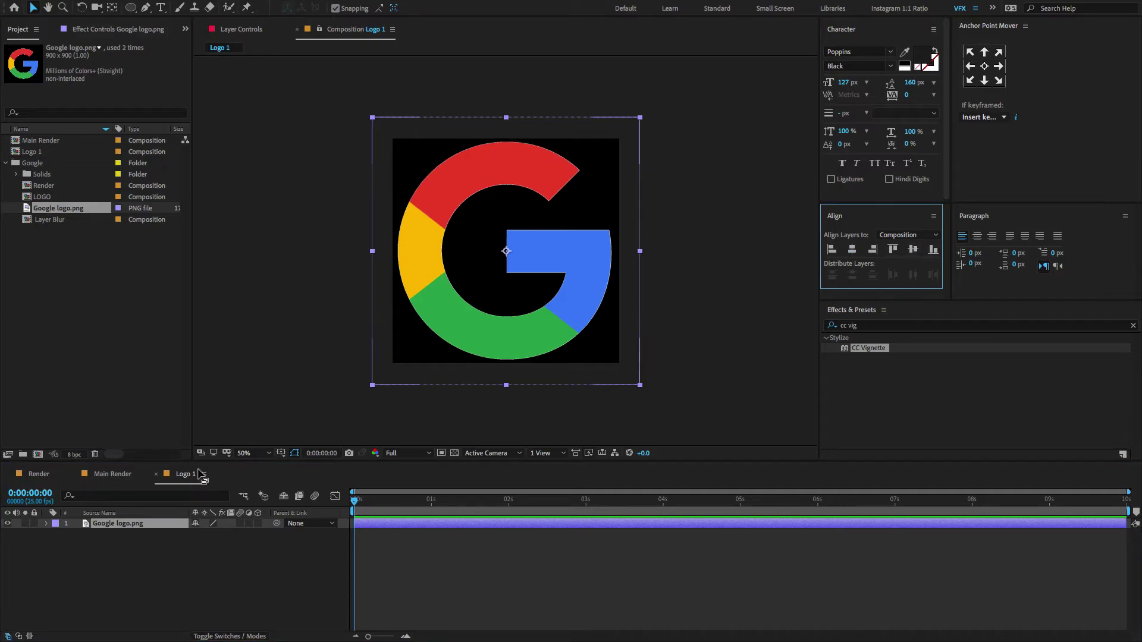
Nest the Logo 1 composition in Main Render above the BG layer
{"action": "left_click", "coordinate": [130, 474]}
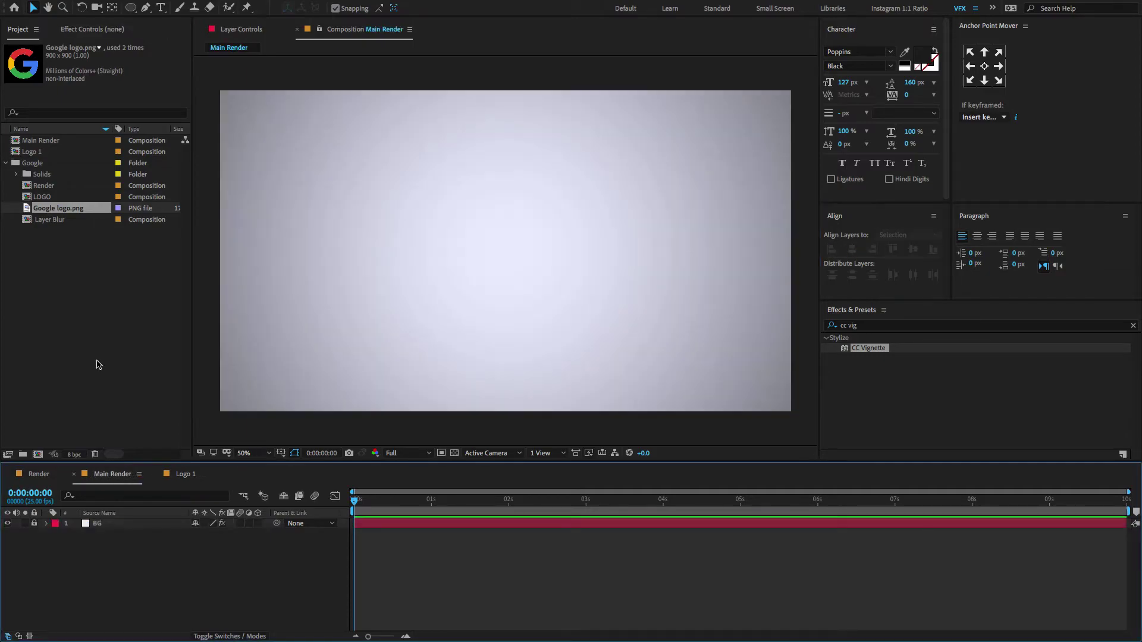
{"action": "left_click", "coordinate": [6, 163]}
{"action": "left_click", "coordinate": [14, 152]}
{"action": "left_click_drag", "start_coordinate": [15, 153], "coordinate": [154, 525]}
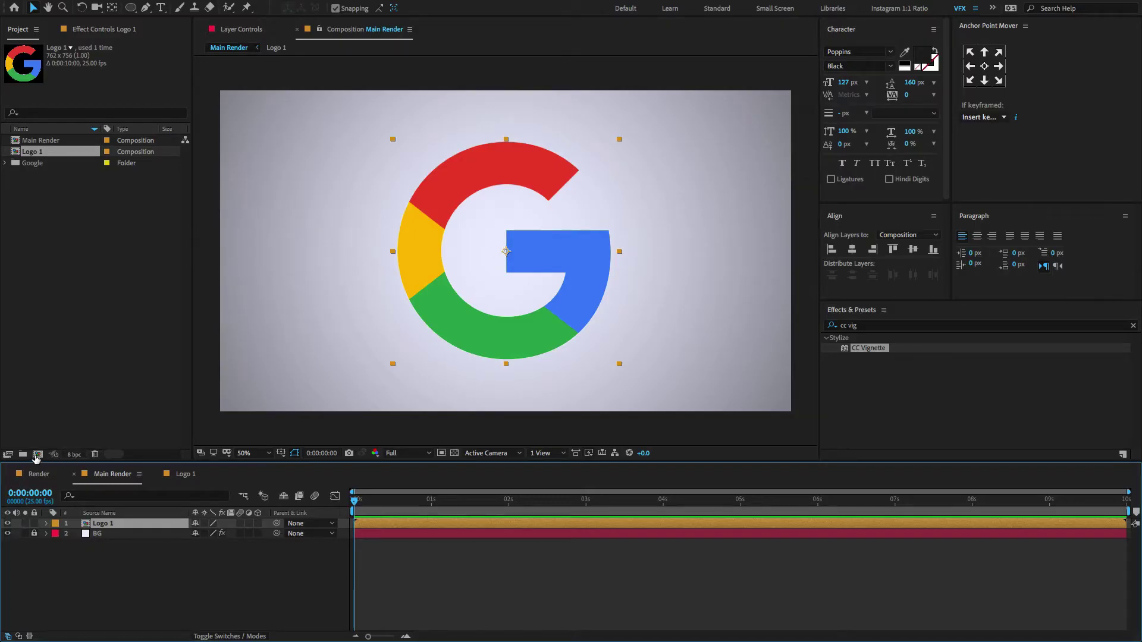
{"action": "left_click", "coordinate": [37, 455]}
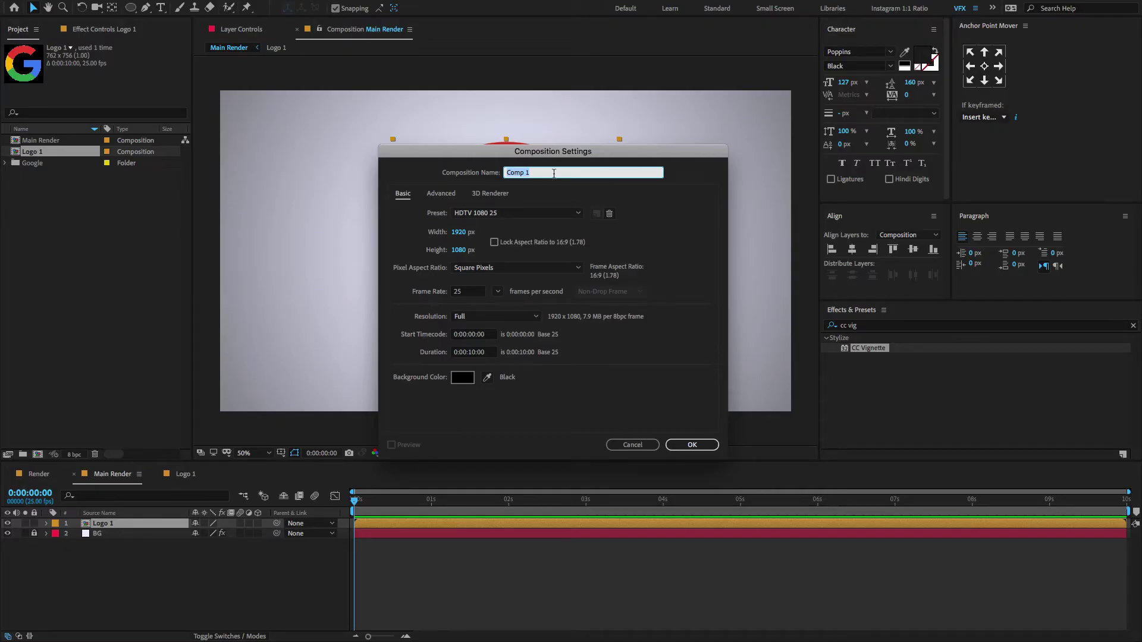
Create the Layer Blur composition and draw a green circle with the Ellipse Tool
{"action": "type", "text": "Layer Blur"}
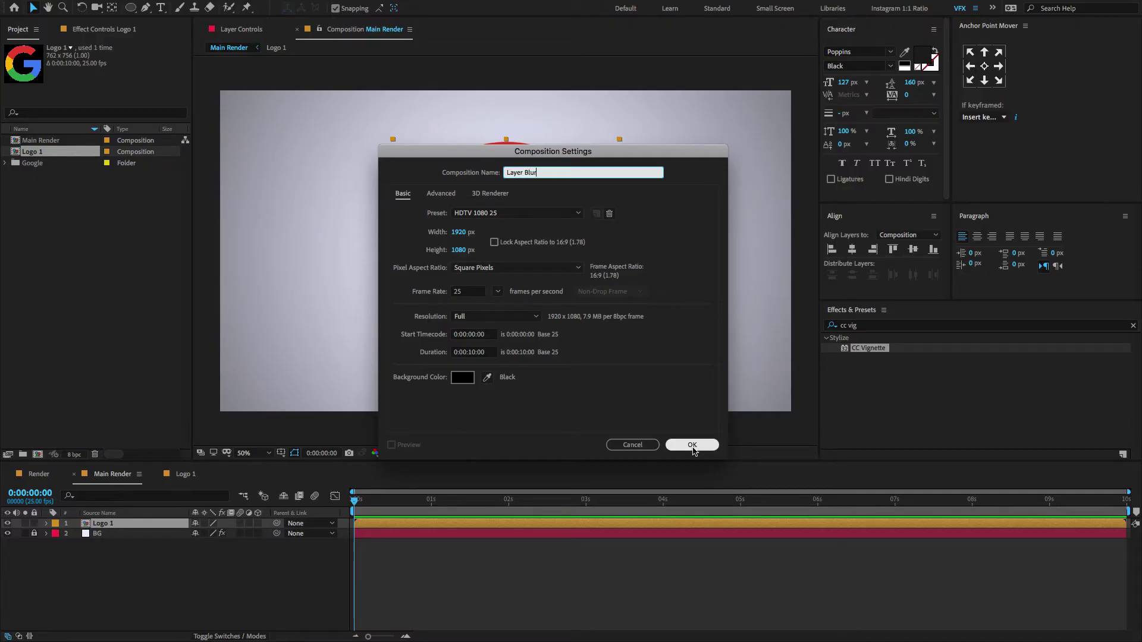
{"action": "left_click", "coordinate": [692, 445]}
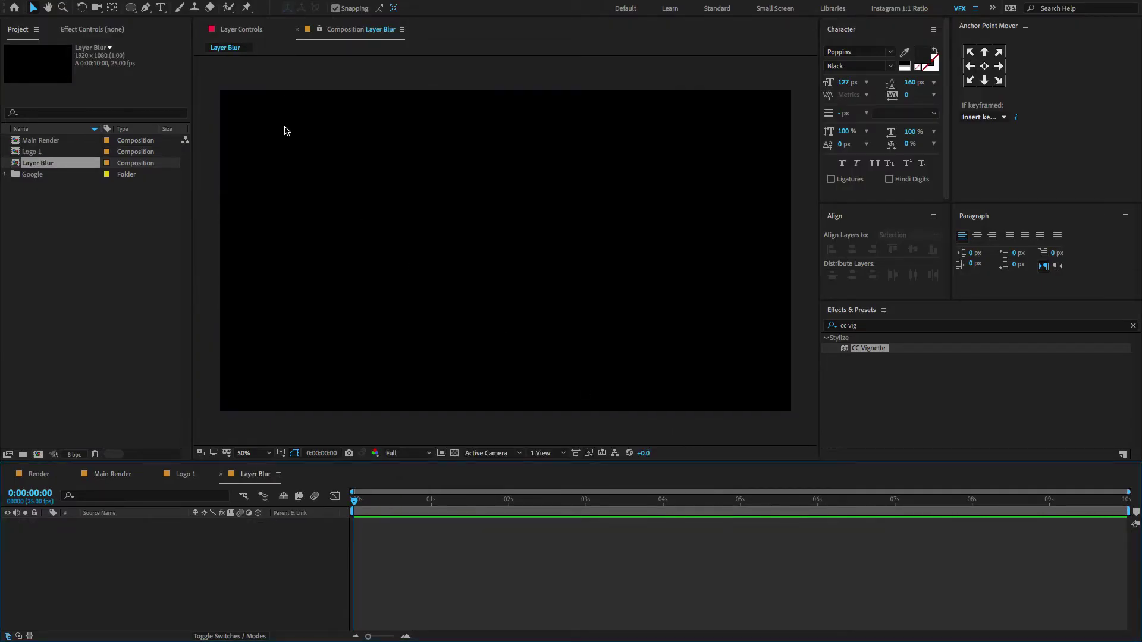
{"action": "left_click", "coordinate": [131, 9]}
{"action": "left_click", "coordinate": [131, 8]}
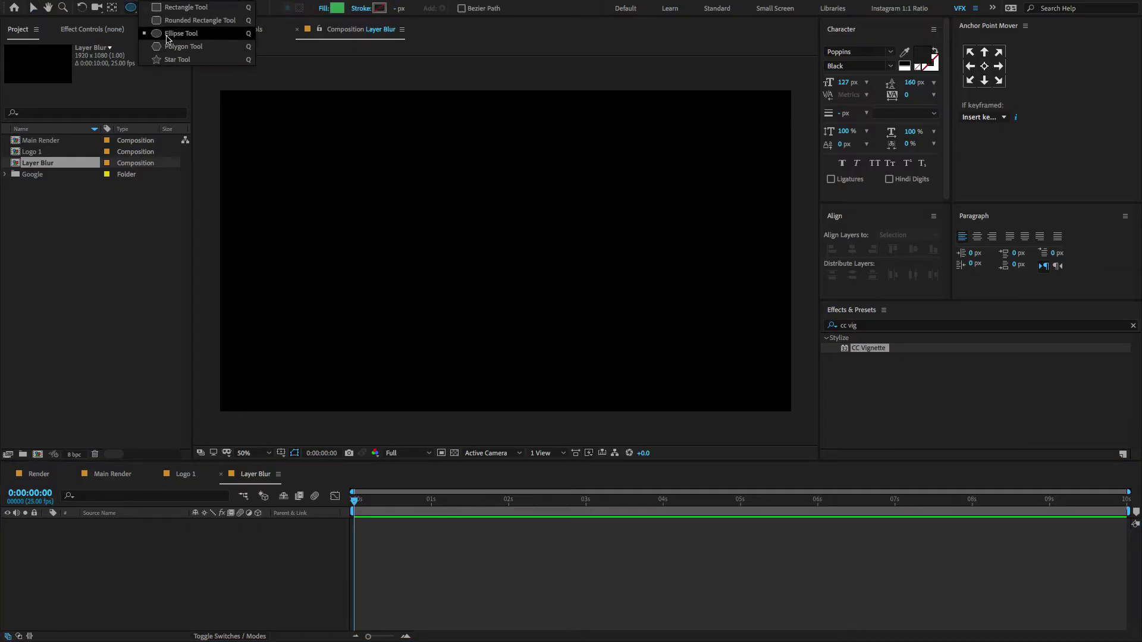
{"action": "left_click", "coordinate": [168, 34]}
{"action": "left_click_drag", "start_coordinate": [379, 190], "coordinate": [520, 311]}
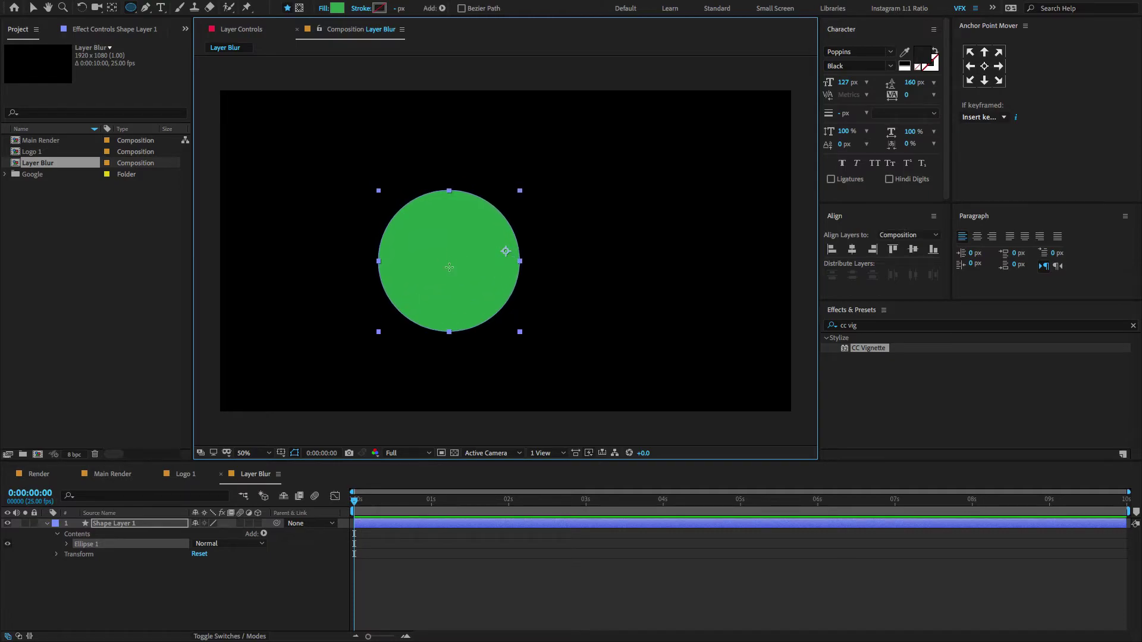
{"action": "left_click", "coordinate": [113, 8]}
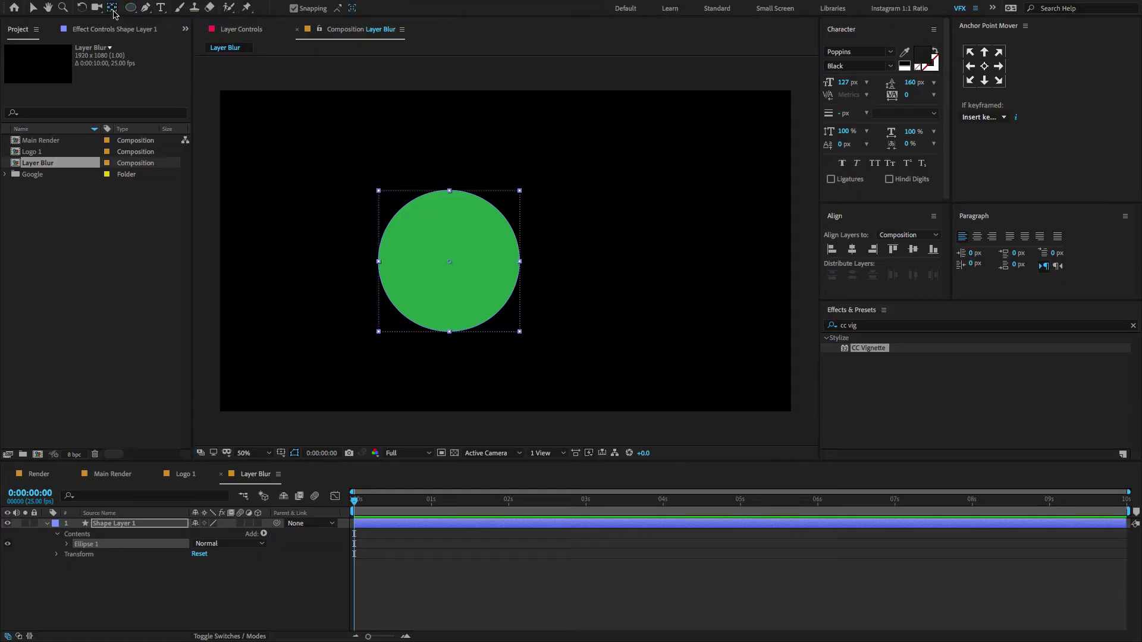
Centre the circle in the composition and rename its layer Green
{"action": "left_click", "coordinate": [852, 249]}
{"action": "left_click", "coordinate": [913, 249]}
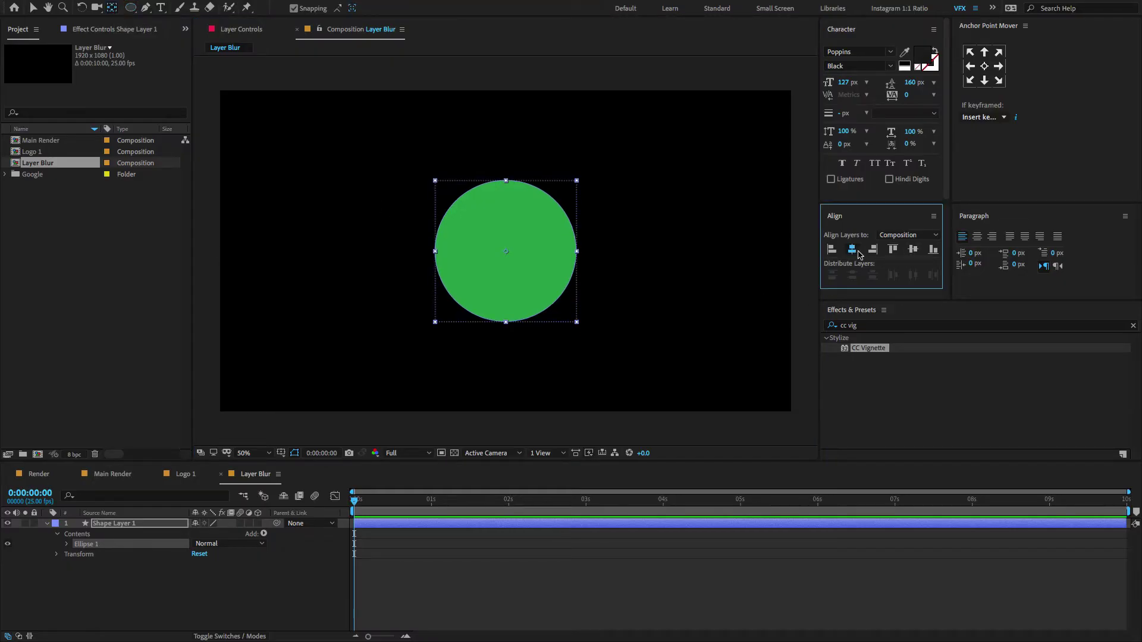
{"action": "left_click", "coordinate": [47, 523]}
{"action": "key", "text": "Return"}
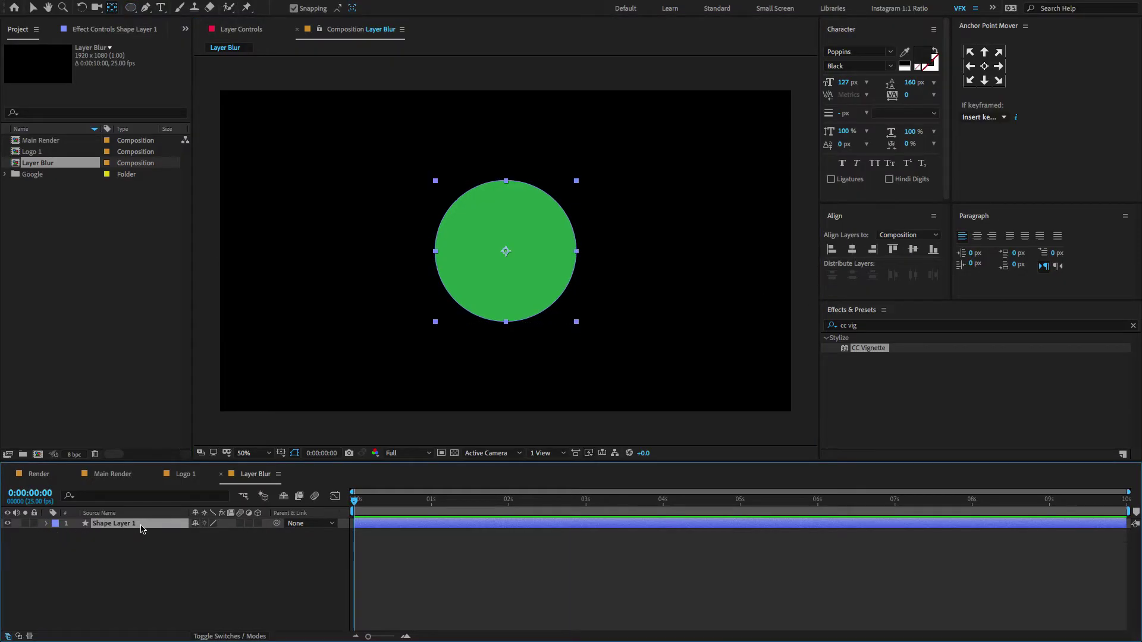
{"action": "type", "text": "Grees"}
{"action": "key", "text": "BackSpace"}
{"action": "type", "text": "n"}
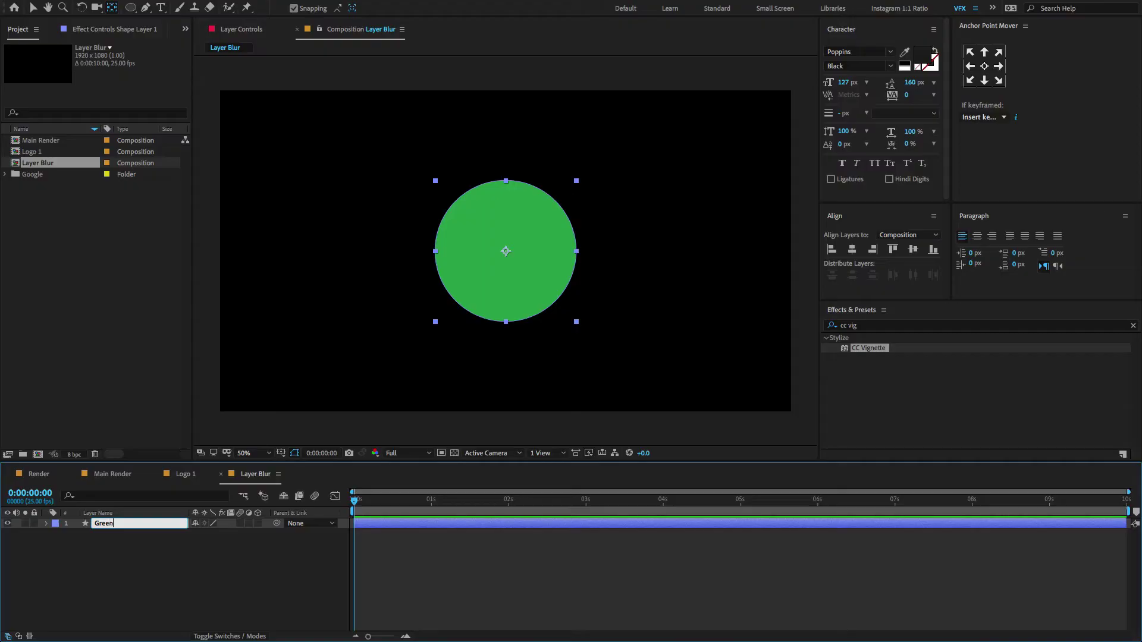
{"action": "left_click", "coordinate": [137, 555]}
Duplicate the Green layer and name the copies Red, Yellow and Blue
{"action": "left_click", "coordinate": [113, 525]}
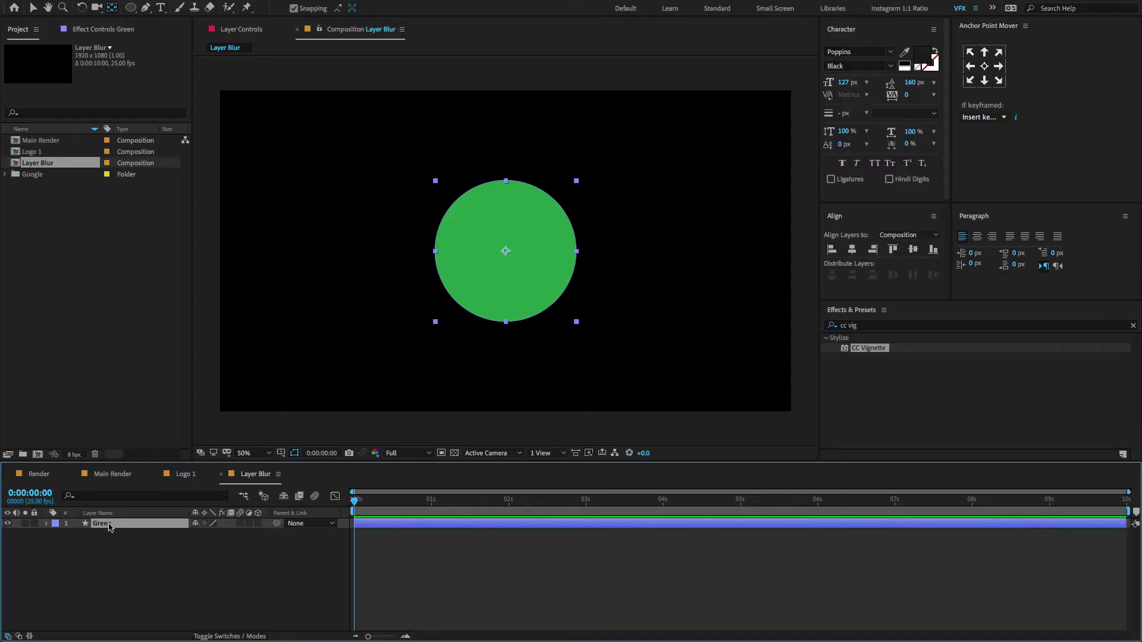
{"action": "key", "text": "ctrl+d"}
{"action": "key", "text": "ctrl+d"}
{"action": "key", "text": "ctrl+d"}
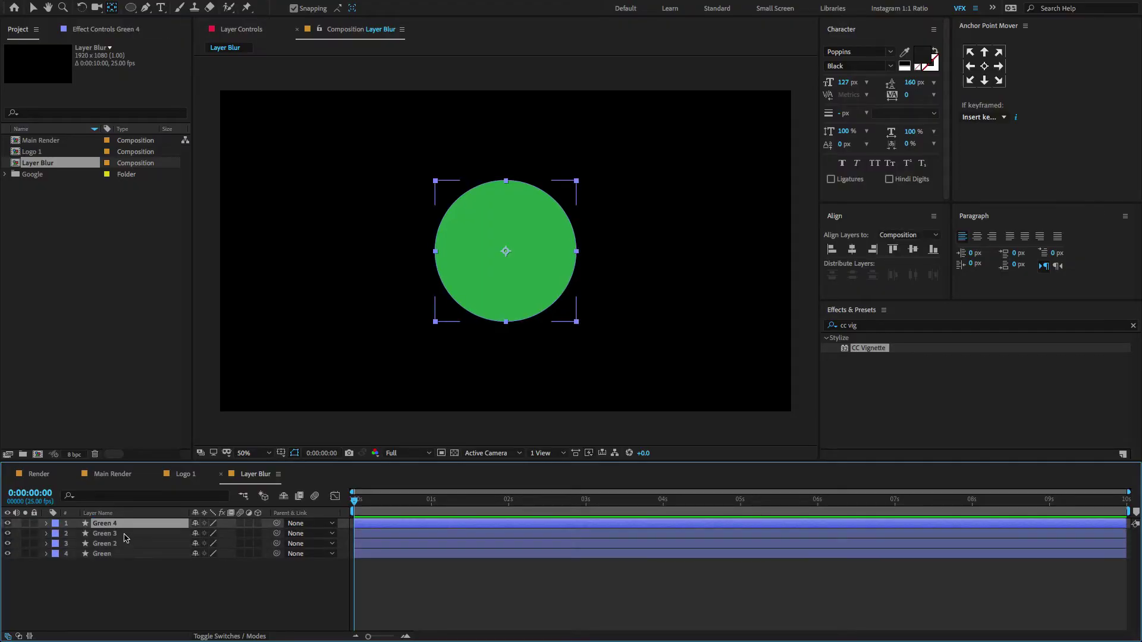
{"action": "key", "text": "Return"}
{"action": "type", "text": "R"}
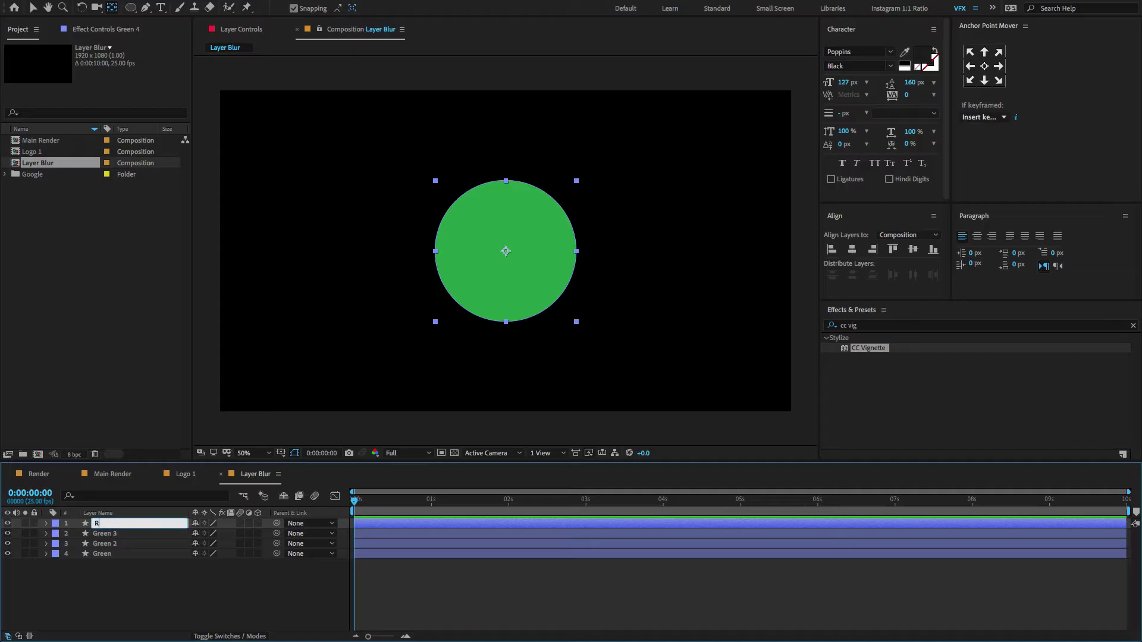
{"action": "left_click", "coordinate": [97, 535]}
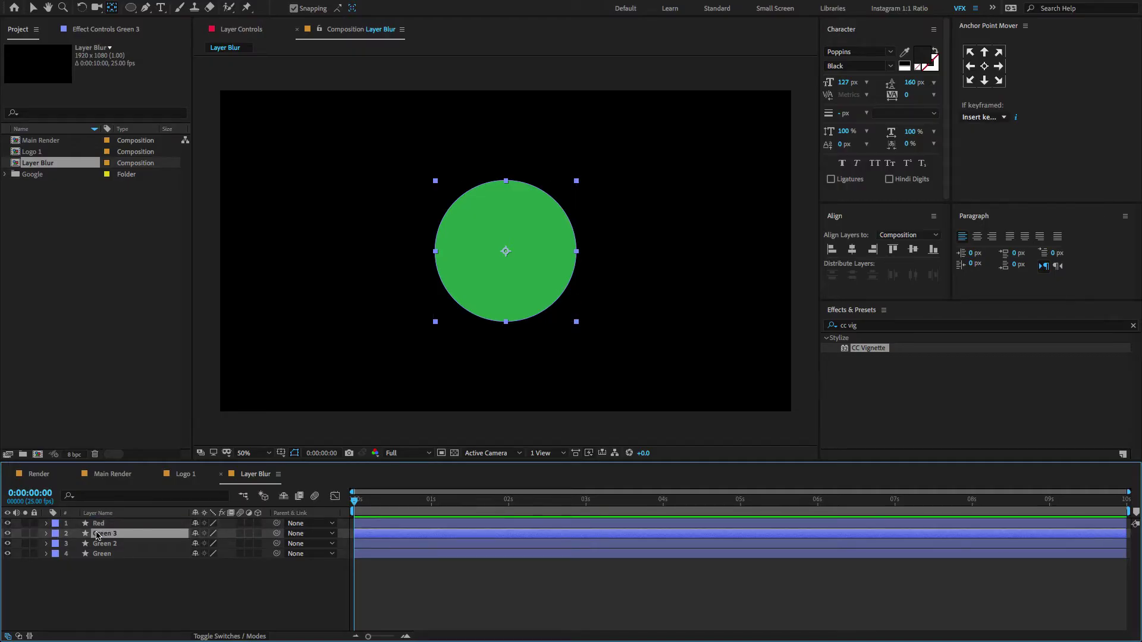
{"action": "key", "text": "Return"}
{"action": "type", "text": "Yell"}
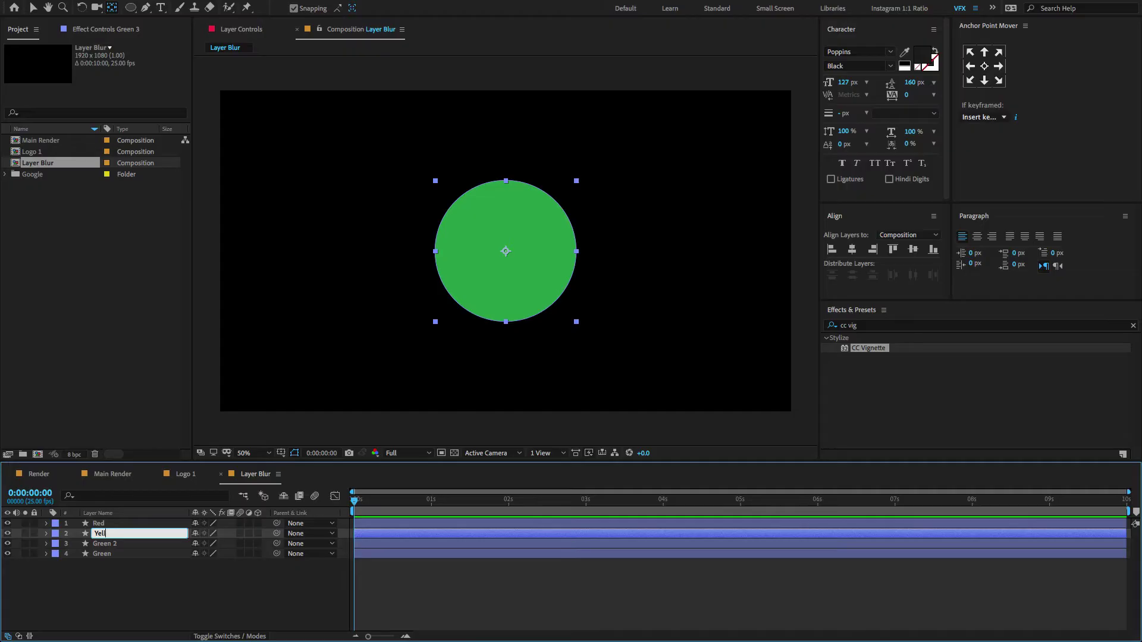
{"action": "left_click", "coordinate": [99, 545]}
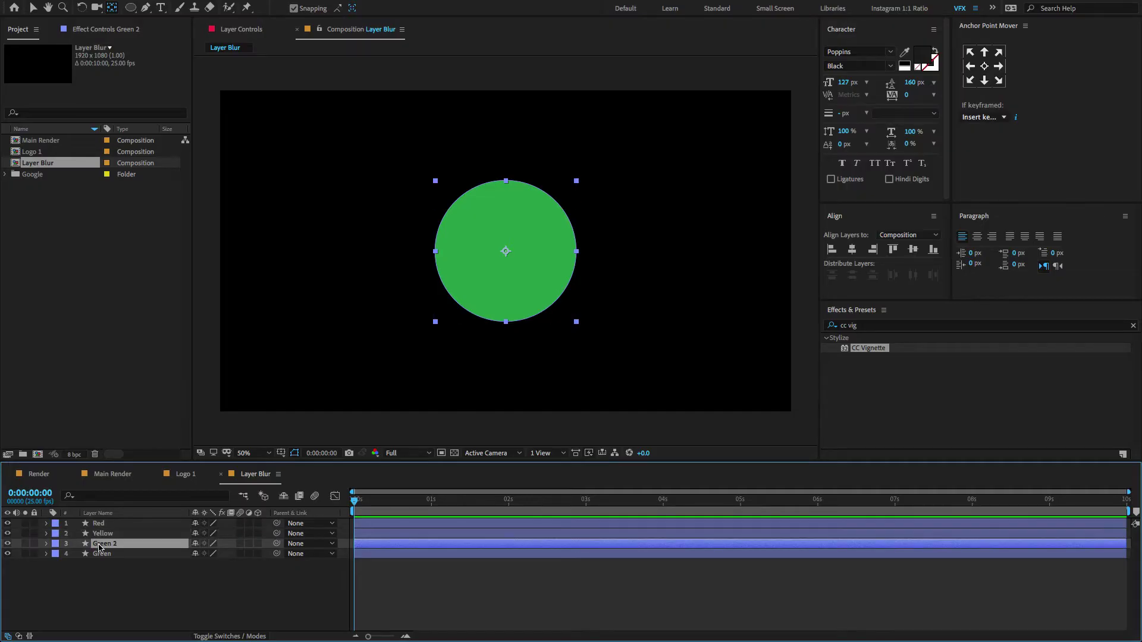
{"action": "key", "text": "Return"}
{"action": "type", "text": "Blue"}
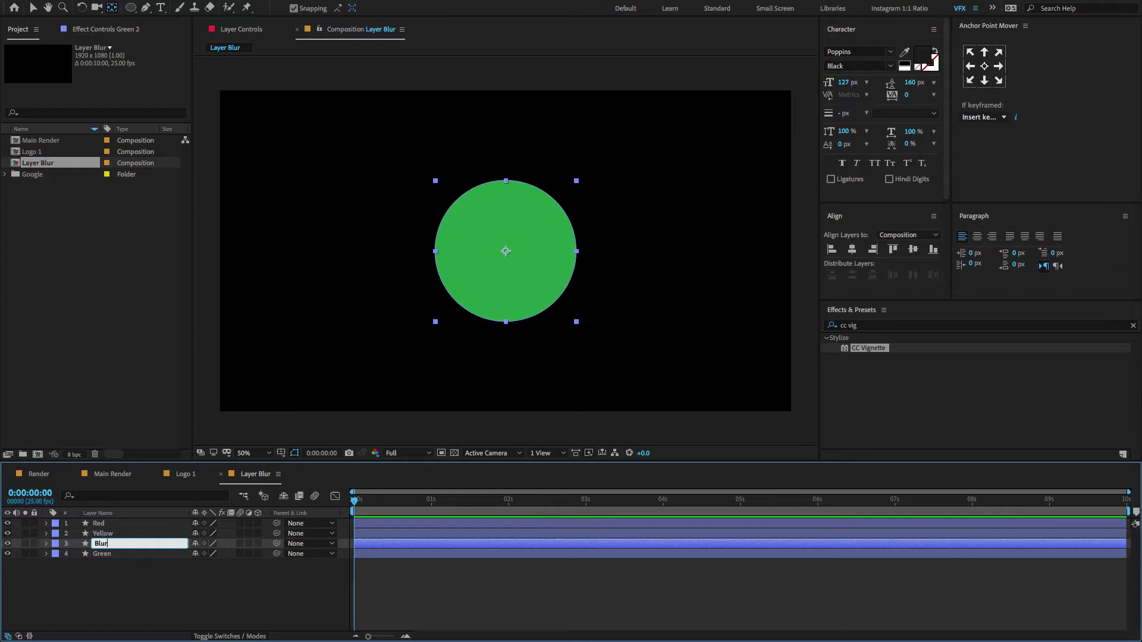
{"action": "left_click", "coordinate": [101, 589]}
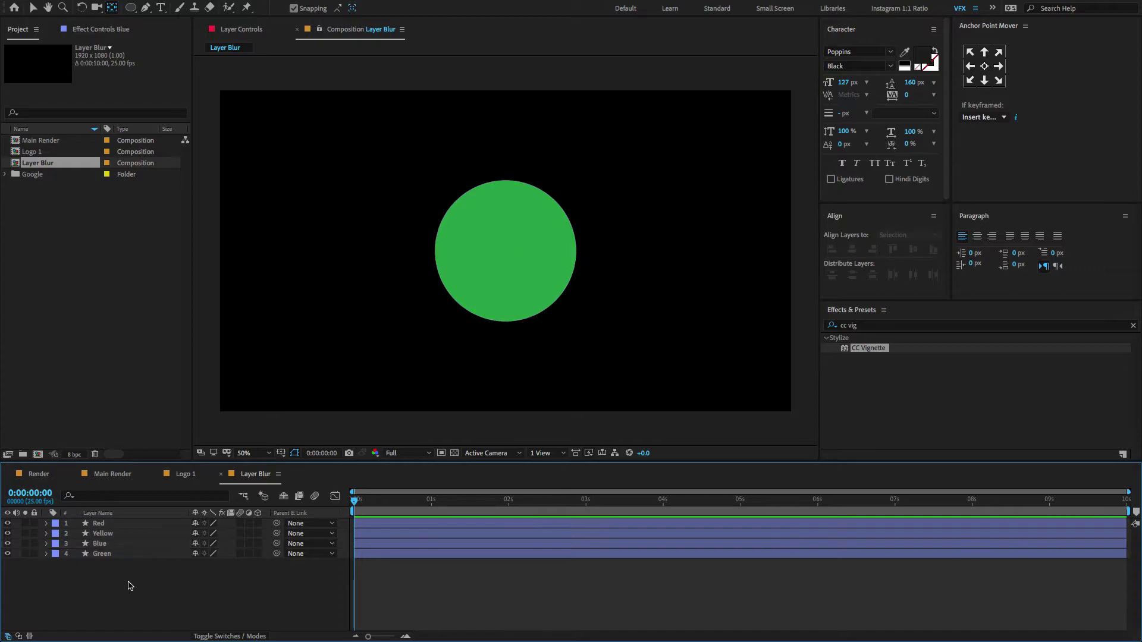
Open Google logo.png in a Footage viewer as a colour reference
{"action": "left_click", "coordinate": [6, 177]}
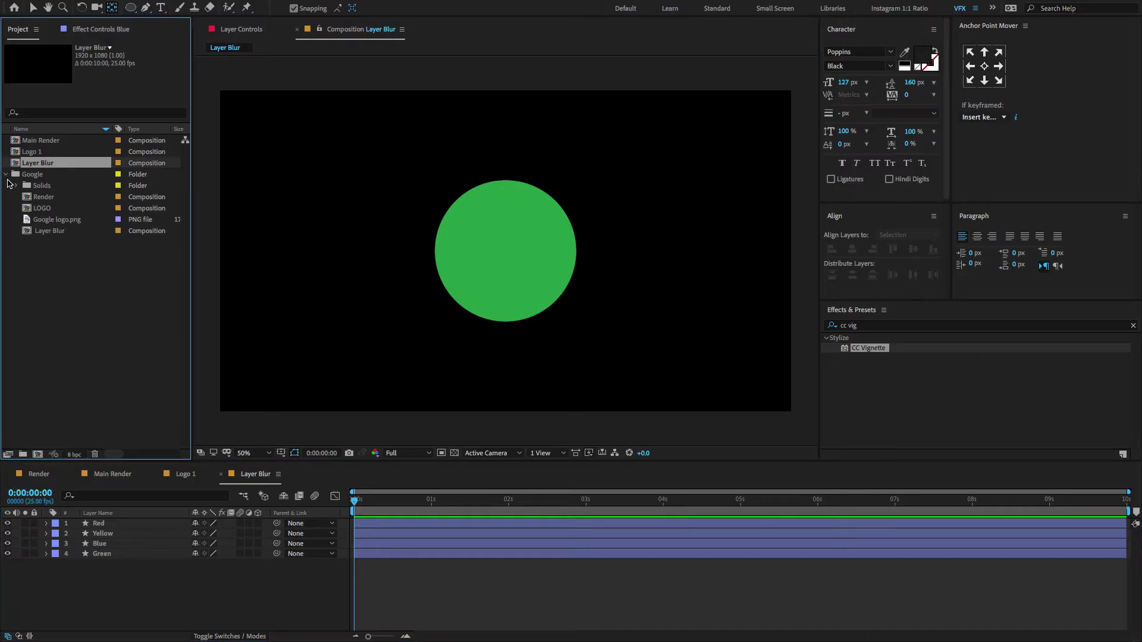
{"action": "double_click", "coordinate": [35, 219]}
{"action": "left_click_drag", "start_coordinate": [820, 240], "coordinate": [893, 237]}
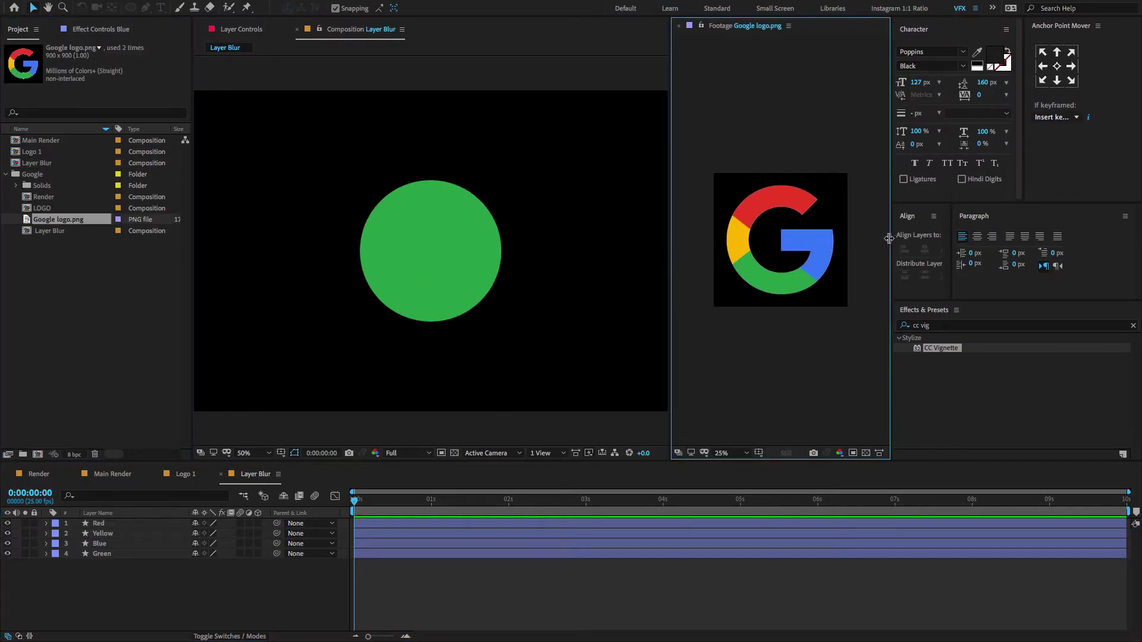
{"action": "scroll", "coordinate": [857, 247], "scroll_direction": "up", "scroll_amount": 2}
Set the Red and Yellow circles' fills to red and yellow sampled from the logo
{"action": "left_click", "coordinate": [125, 524]}
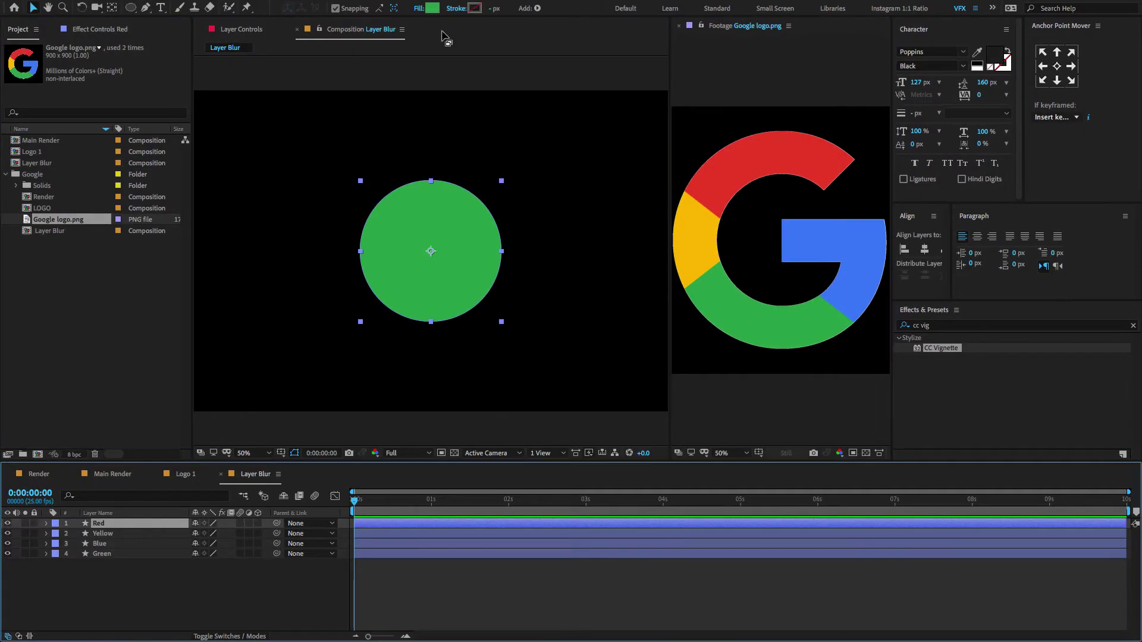
{"action": "left_click", "coordinate": [433, 7]}
{"action": "left_click", "coordinate": [377, 258]}
{"action": "left_click", "coordinate": [767, 173]}
{"action": "left_click", "coordinate": [395, 196]}
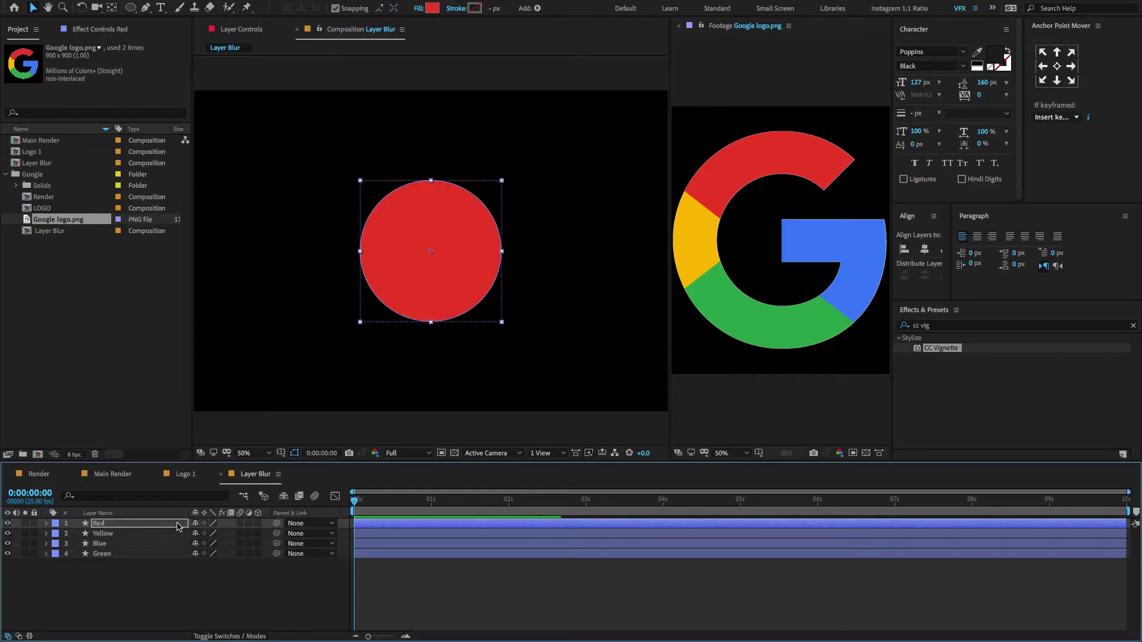
{"action": "left_click", "coordinate": [173, 534]}
{"action": "left_click", "coordinate": [432, 8]}
{"action": "left_click", "coordinate": [377, 258]}
{"action": "left_click", "coordinate": [696, 228]}
{"action": "left_click", "coordinate": [397, 199]}
Set the Blue and Green circles' fills to blue and green sampled from the logo
{"action": "left_click", "coordinate": [137, 544]}
{"action": "left_click", "coordinate": [432, 8]}
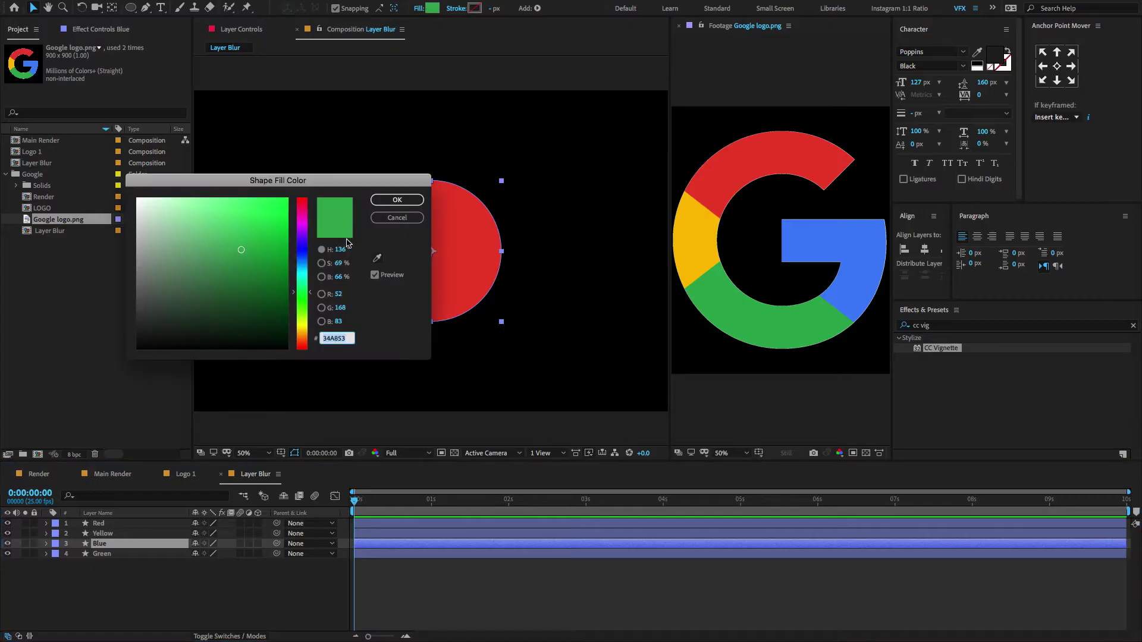
{"action": "left_click", "coordinate": [377, 258]}
{"action": "left_click", "coordinate": [848, 248]}
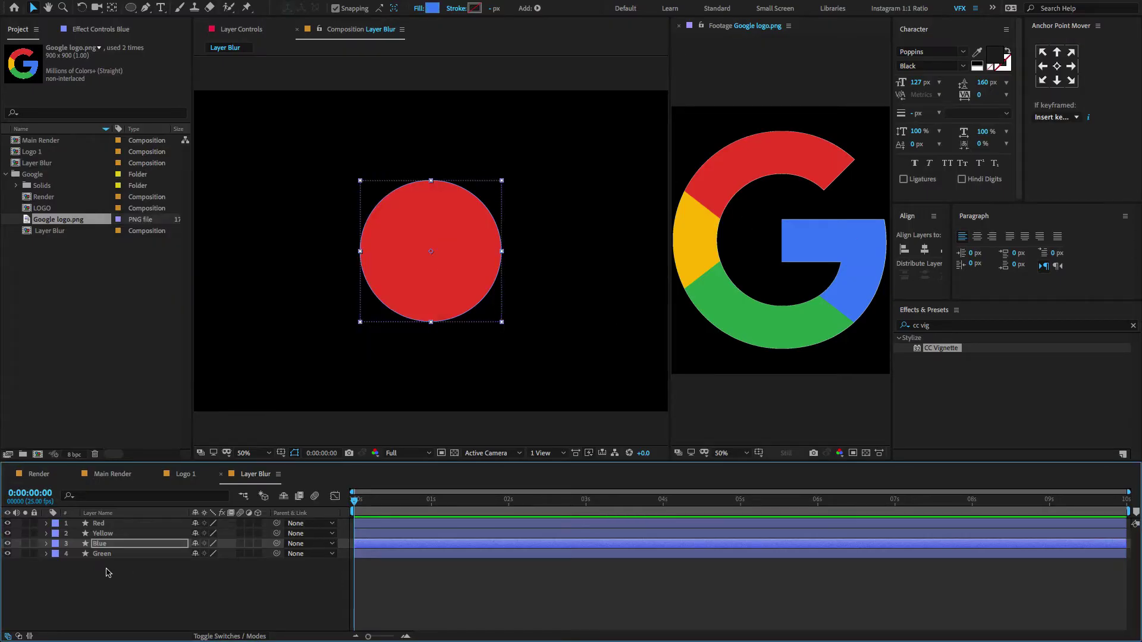
{"action": "left_click", "coordinate": [117, 554]}
{"action": "left_click", "coordinate": [432, 7]}
{"action": "left_click", "coordinate": [377, 257]}
{"action": "left_click", "coordinate": [777, 319]}
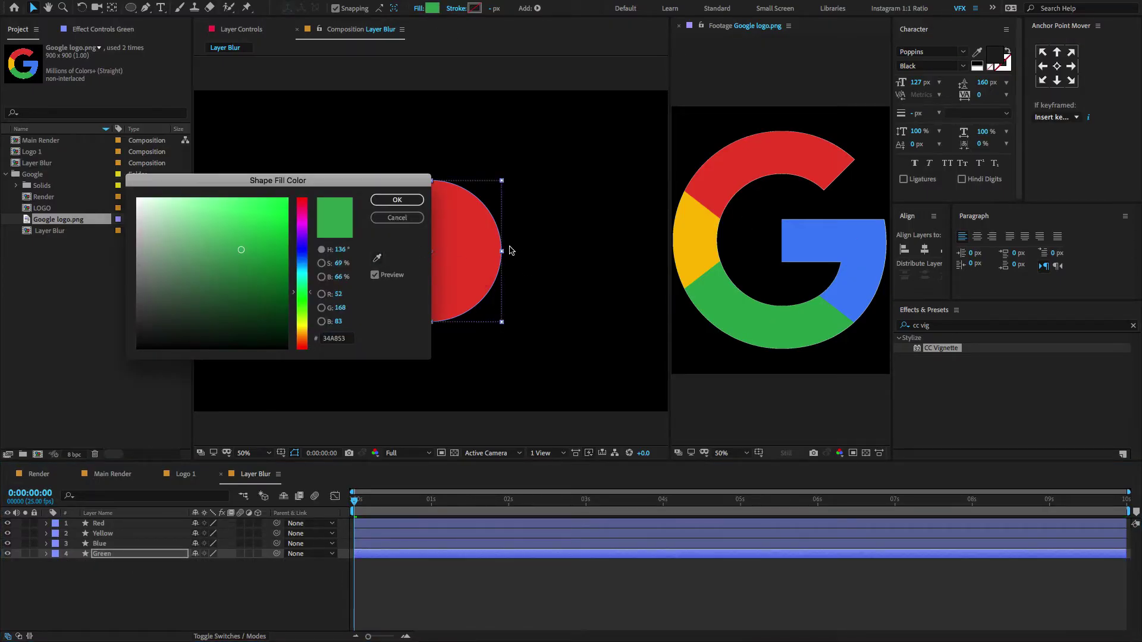
{"action": "left_click", "coordinate": [397, 200]}
Shift the circles apart: red up, yellow left, blue right, green down
{"action": "left_click", "coordinate": [136, 524]}
{"action": "key", "text": "shift+Up"}
{"action": "key", "text": "shift+Up"}
{"action": "key", "text": "shift+Up"}
{"action": "key", "text": "shift+Up"}
{"action": "key", "text": "shift+Up"}
{"action": "key", "text": "shift+Up"}
{"action": "key", "text": "shift+Up"}
{"action": "key", "text": "shift+Up"}
{"action": "key", "text": "shift+Up"}
{"action": "key", "text": "shift+Up"}
{"action": "key", "text": "shift+Up"}
{"action": "key", "text": "shift+Up"}
{"action": "key", "text": "shift+Up"}
{"action": "key", "text": "shift+Up"}
{"action": "key", "text": "shift+Up"}
{"action": "key", "text": "shift+Up"}
{"action": "left_click", "coordinate": [132, 534]}
{"action": "key", "text": "shift+Left"}
{"action": "key", "text": "shift+Left"}
{"action": "key", "text": "shift+Left"}
{"action": "key", "text": "shift+Left"}
{"action": "key", "text": "shift+Left"}
{"action": "key", "text": "shift+Left"}
{"action": "key", "text": "shift+Left"}
{"action": "key", "text": "shift+Left"}
{"action": "key", "text": "shift+Left"}
{"action": "key", "text": "shift+Left"}
{"action": "key", "text": "shift+Left"}
{"action": "key", "text": "shift+Left"}
{"action": "key", "text": "shift+Left"}
{"action": "key", "text": "shift+Left"}
{"action": "key", "text": "shift+Left"}
{"action": "key", "text": "shift+Left"}
{"action": "key", "text": "shift+Left"}
{"action": "key", "text": "shift+Left"}
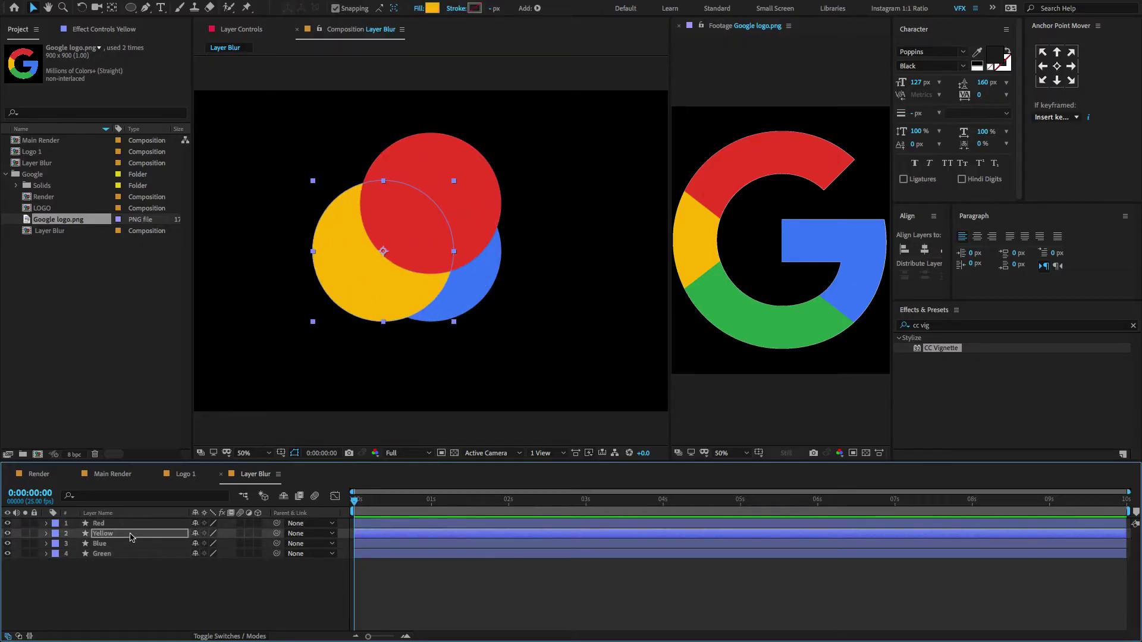
{"action": "left_click", "coordinate": [130, 545]}
{"action": "key", "text": "shift+Right"}
{"action": "key", "text": "shift+Right"}
{"action": "key", "text": "shift+Right"}
{"action": "key", "text": "shift+Right"}
{"action": "key", "text": "shift+Right"}
{"action": "key", "text": "shift+Right"}
{"action": "key", "text": "shift+Right"}
{"action": "key", "text": "shift+Right"}
{"action": "key", "text": "shift+Right"}
{"action": "key", "text": "shift+Right"}
{"action": "key", "text": "shift+Right"}
{"action": "key", "text": "shift+Right"}
{"action": "key", "text": "shift+Right"}
{"action": "key", "text": "shift+Right"}
{"action": "key", "text": "shift+Right"}
{"action": "key", "text": "shift+Right"}
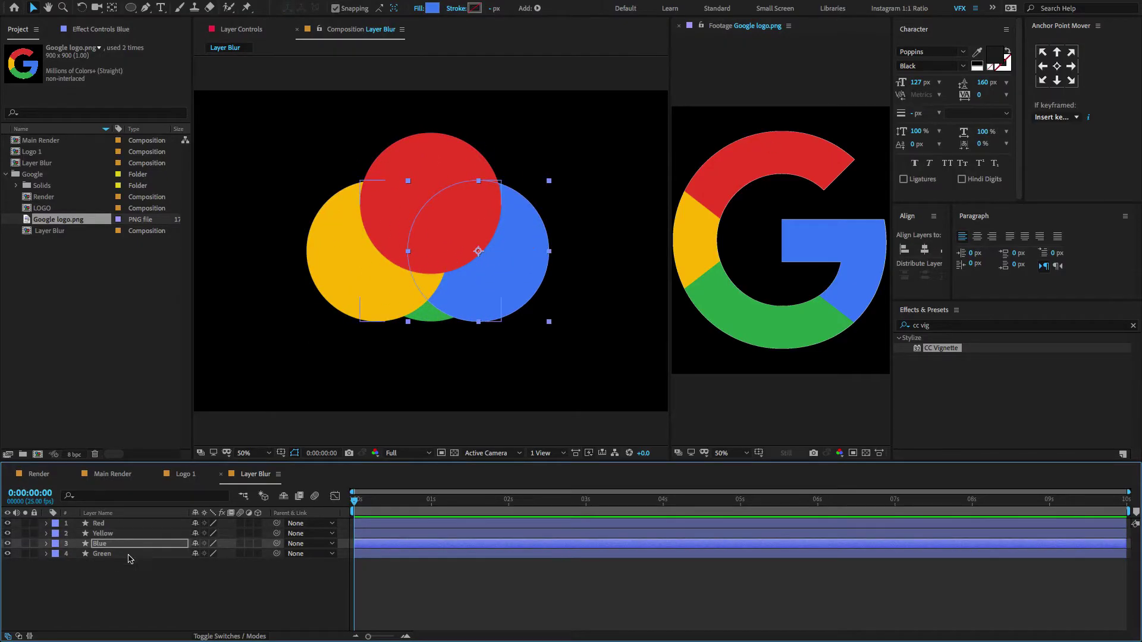
{"action": "left_click", "coordinate": [134, 554]}
{"action": "key", "text": "shift+Down"}
{"action": "key", "text": "shift+Down"}
{"action": "key", "text": "shift+Down"}
{"action": "key", "text": "shift+Down"}
{"action": "key", "text": "shift+Down"}
{"action": "key", "text": "shift+Down"}
{"action": "key", "text": "shift+Down"}
{"action": "key", "text": "shift+Down"}
{"action": "key", "text": "shift+Down"}
{"action": "key", "text": "shift+Down"}
{"action": "key", "text": "shift+Down"}
{"action": "key", "text": "shift+Down"}
{"action": "key", "text": "shift+Down"}
{"action": "key", "text": "shift+Down"}
{"action": "key", "text": "shift+Down"}
{"action": "key", "text": "shift+Down"}
{"action": "key", "text": "shift+Down"}
{"action": "key", "text": "shift+Down"}
{"action": "key", "text": "shift+Down"}
{"action": "key", "text": "shift+Down"}
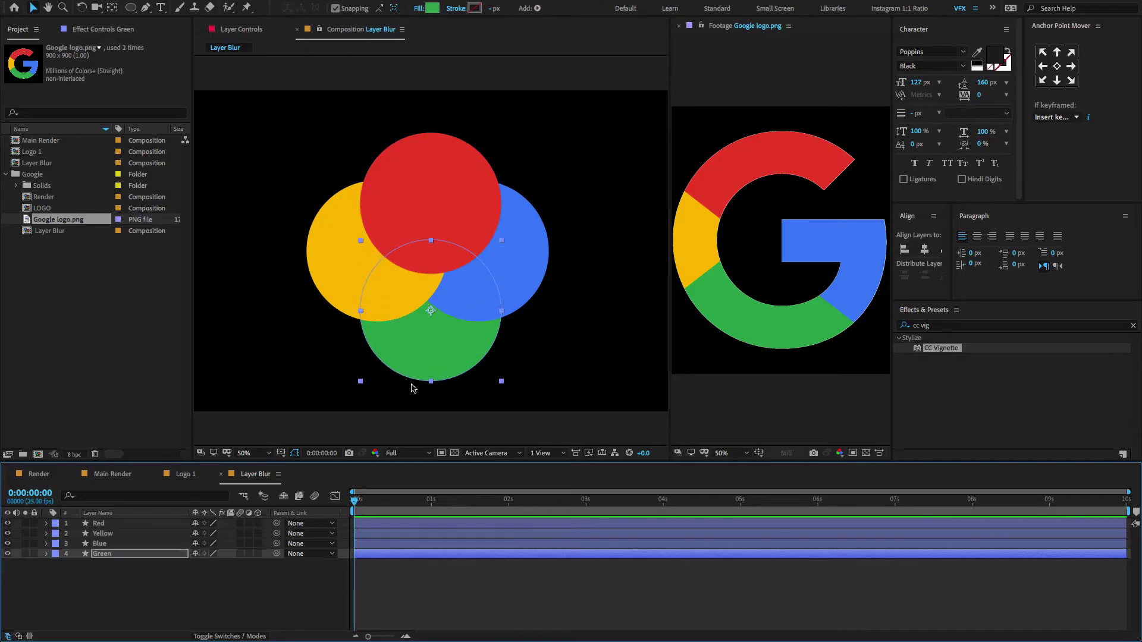
Push blue further right, yellow further left and red further up
{"action": "left_click", "coordinate": [149, 544]}
{"action": "key", "text": "shift+Right"}
{"action": "key", "text": "shift+Right"}
{"action": "left_click", "coordinate": [152, 535]}
{"action": "key", "text": "shift+Left"}
{"action": "key", "text": "shift+Left"}
{"action": "left_click", "coordinate": [152, 523]}
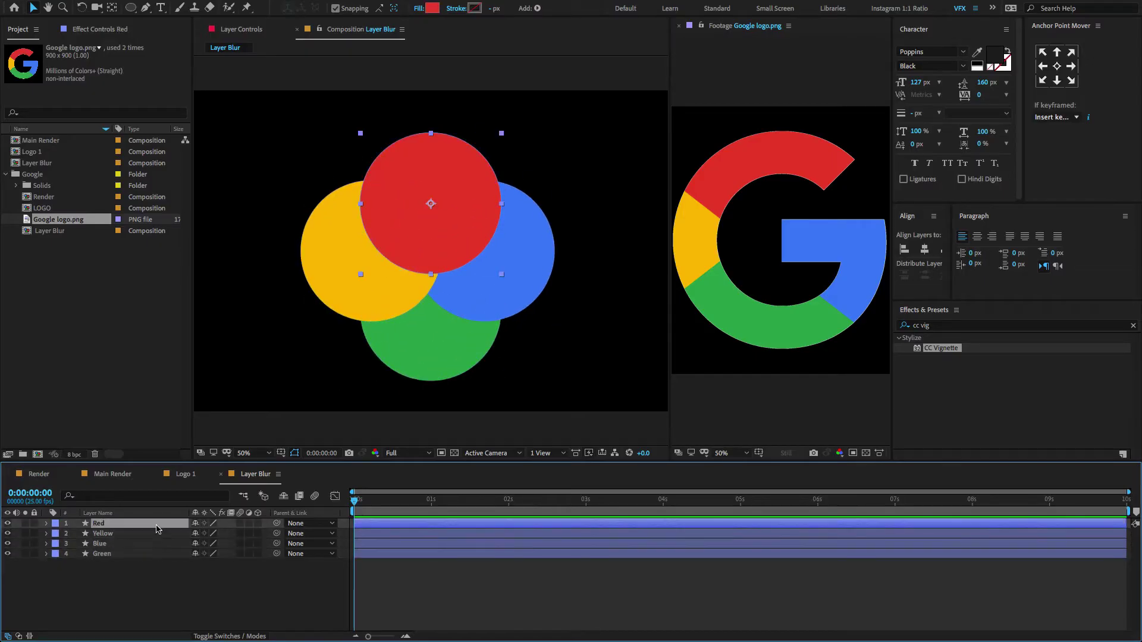
{"action": "key", "text": "shift+Up"}
{"action": "key", "text": "shift+Up"}
{"action": "left_click", "coordinate": [149, 589]}
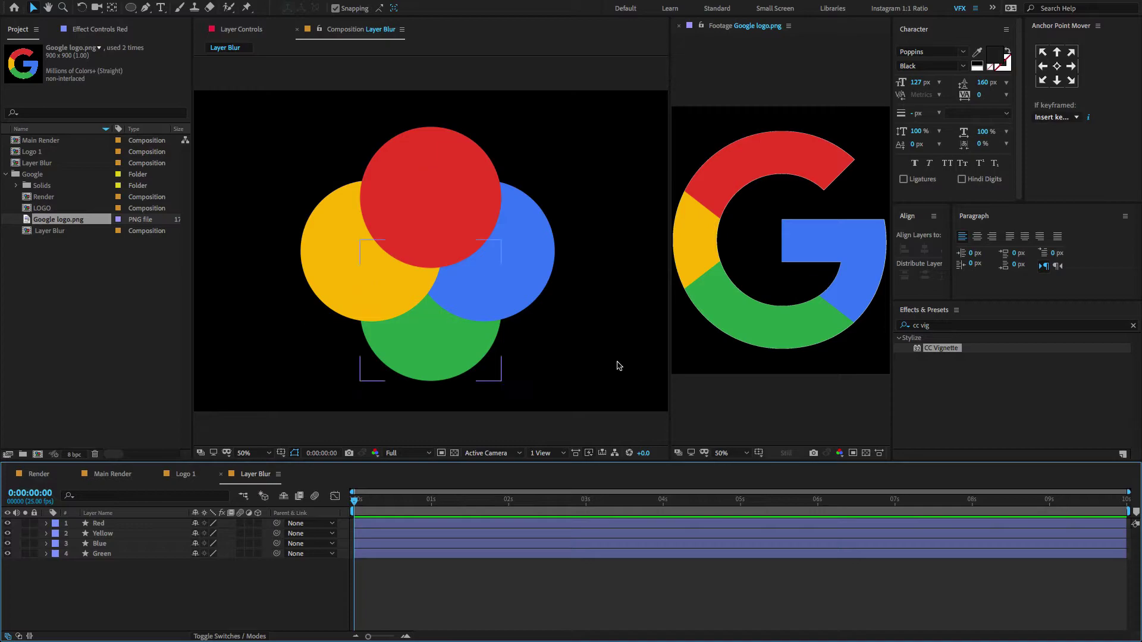
Apply Fast Box Blur to the Red circle with Blur Radius 100 and 2 iterations
{"action": "left_click", "coordinate": [946, 327]}
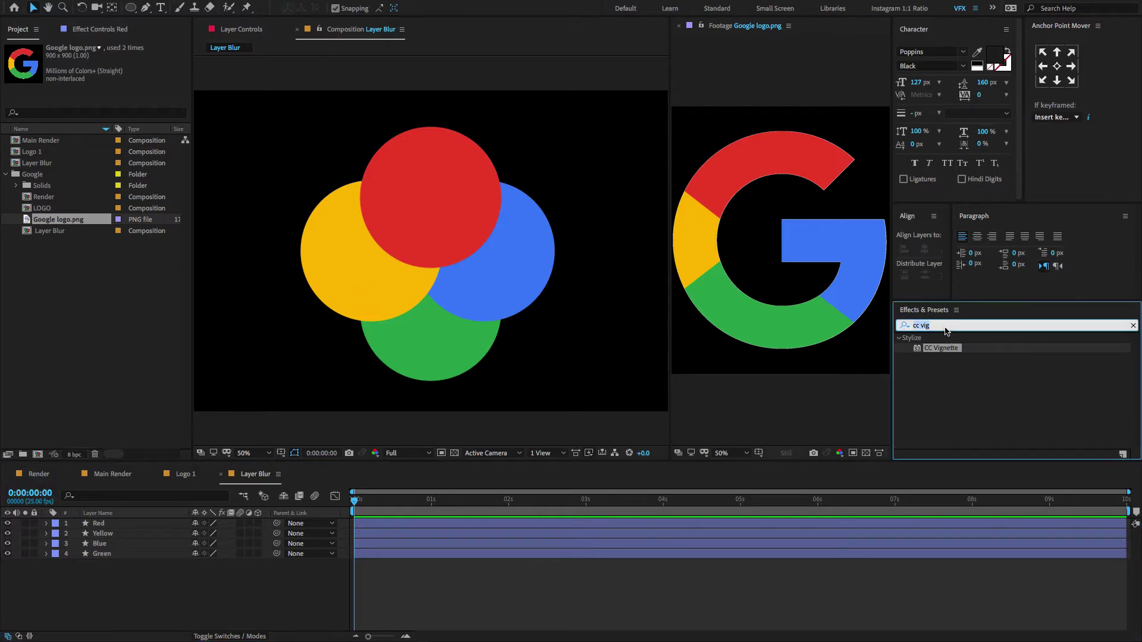
{"action": "type", "text": "fast bo"}
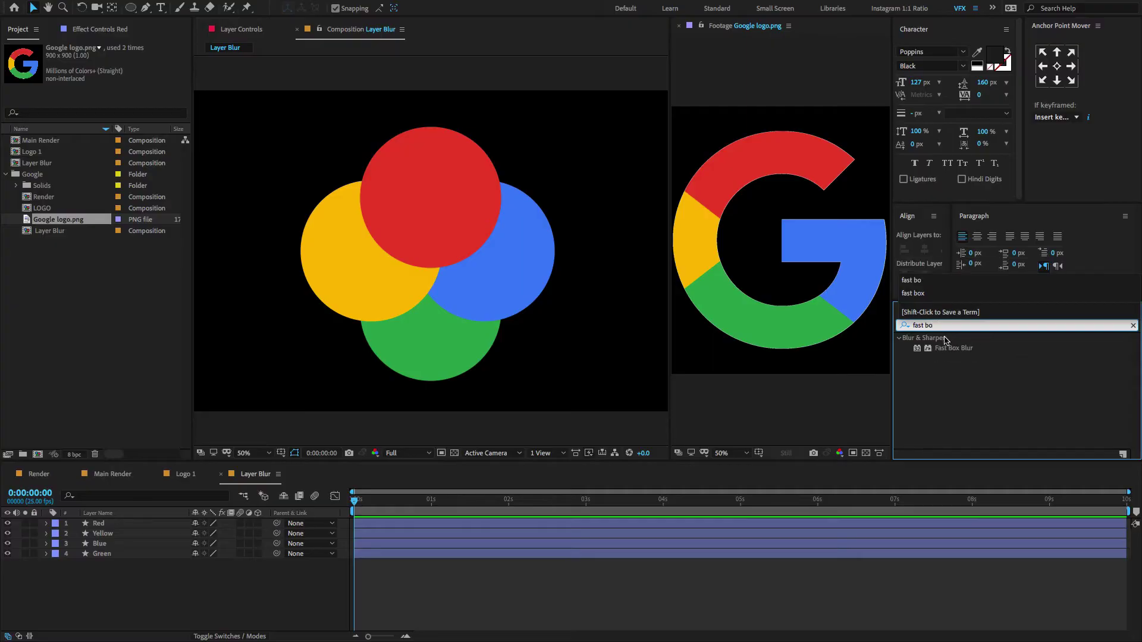
{"action": "left_click_drag", "start_coordinate": [950, 348], "coordinate": [181, 524]}
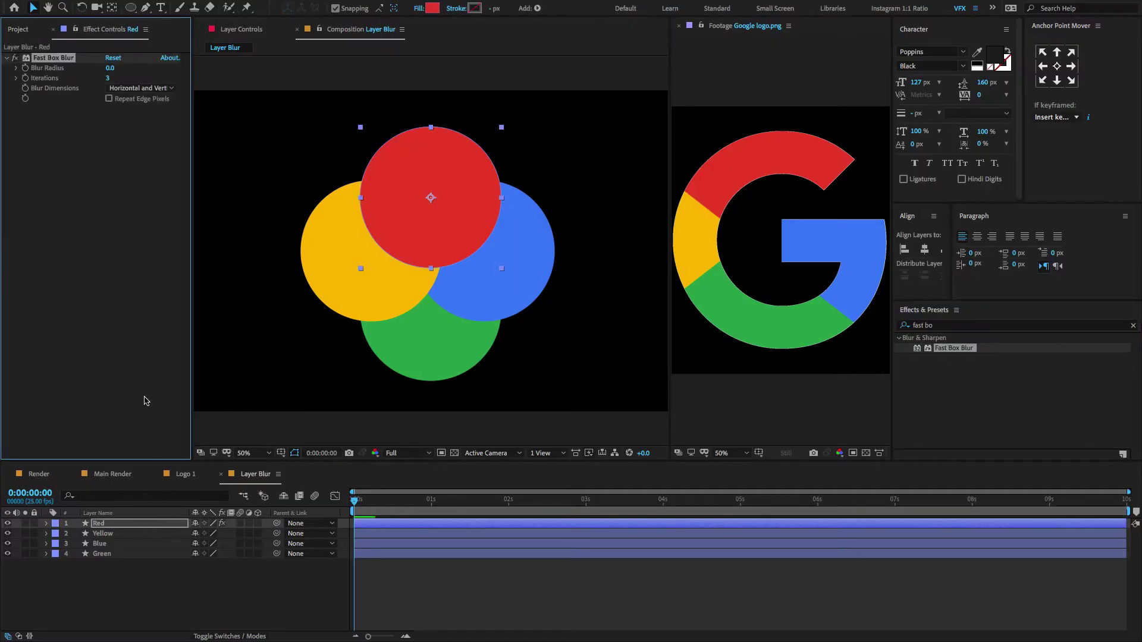
{"action": "left_click", "coordinate": [111, 68]}
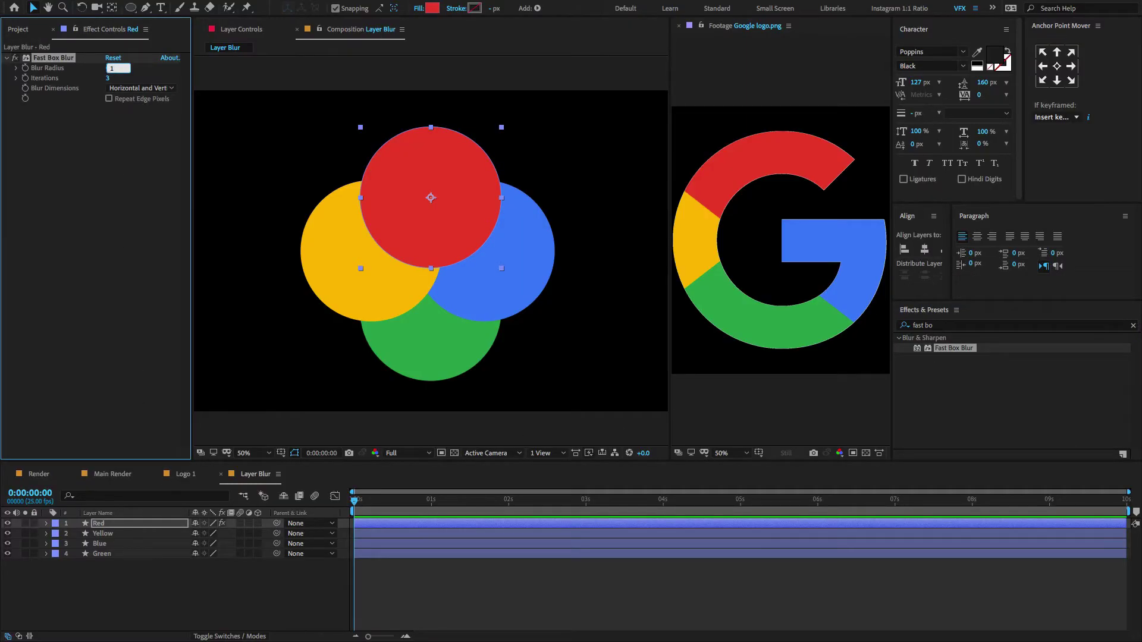
{"action": "type", "text": "100"}
{"action": "key", "text": "Return"}
{"action": "left_click", "coordinate": [109, 78]}
{"action": "key", "text": "Return"}
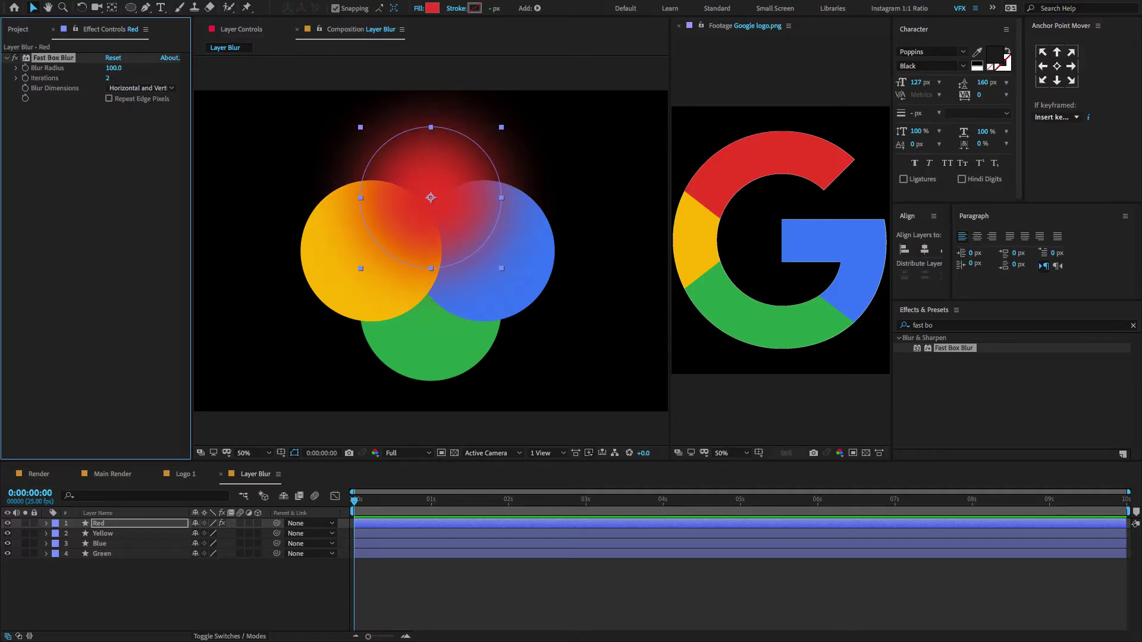
Copy the Red circle's Fast Box Blur onto the Yellow, Blue and Green layers
{"action": "left_click", "coordinate": [101, 171]}
{"action": "left_click", "coordinate": [68, 59]}
{"action": "left_click", "coordinate": [102, 534]}
{"action": "left_click", "coordinate": [103, 554], "text": "shift"}
{"action": "key", "text": "ctrl+v"}
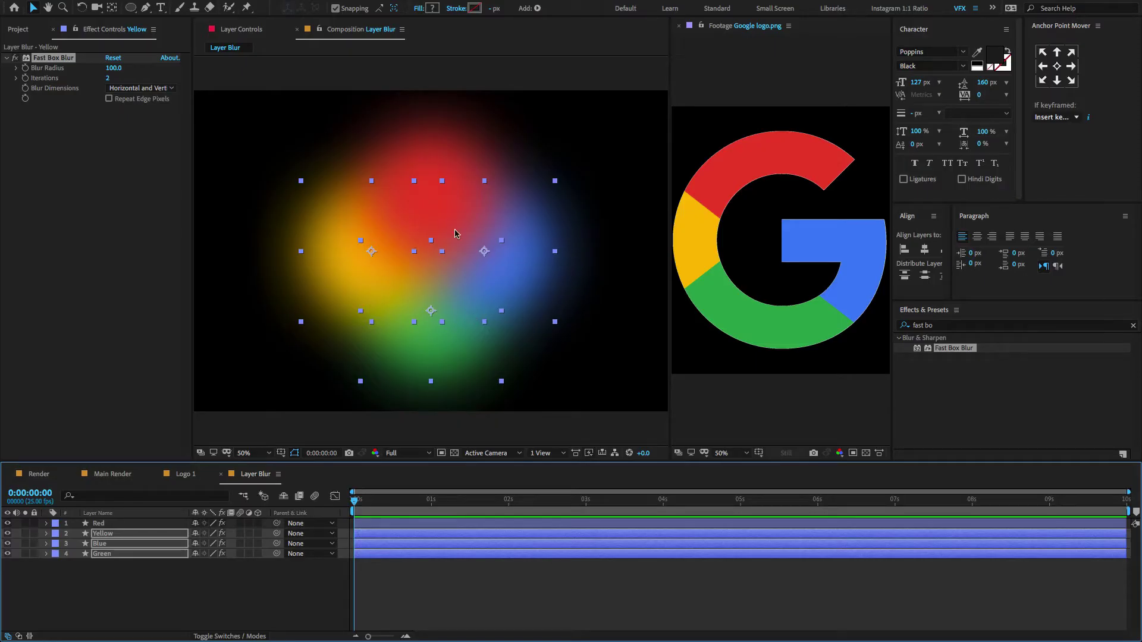
{"action": "key", "text": "ctrl+shift+a"}
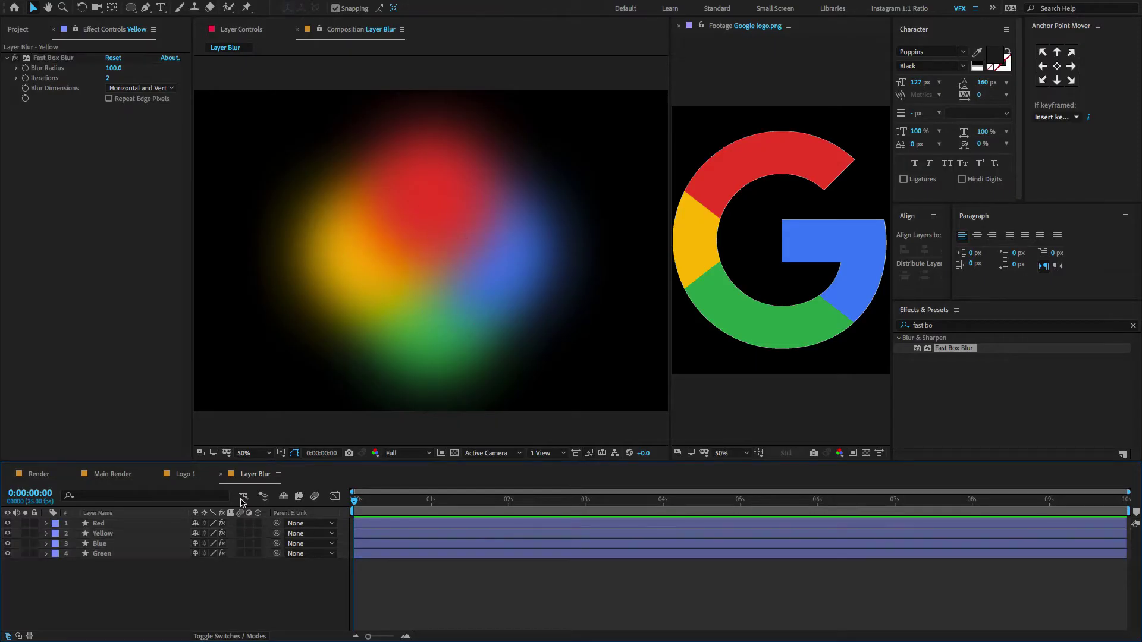
Add a new adjustment layer named Glow and apply the Glow effect to it
{"action": "right_click", "coordinate": [146, 573]}
{"action": "mouse_move", "coordinate": [162, 513]}
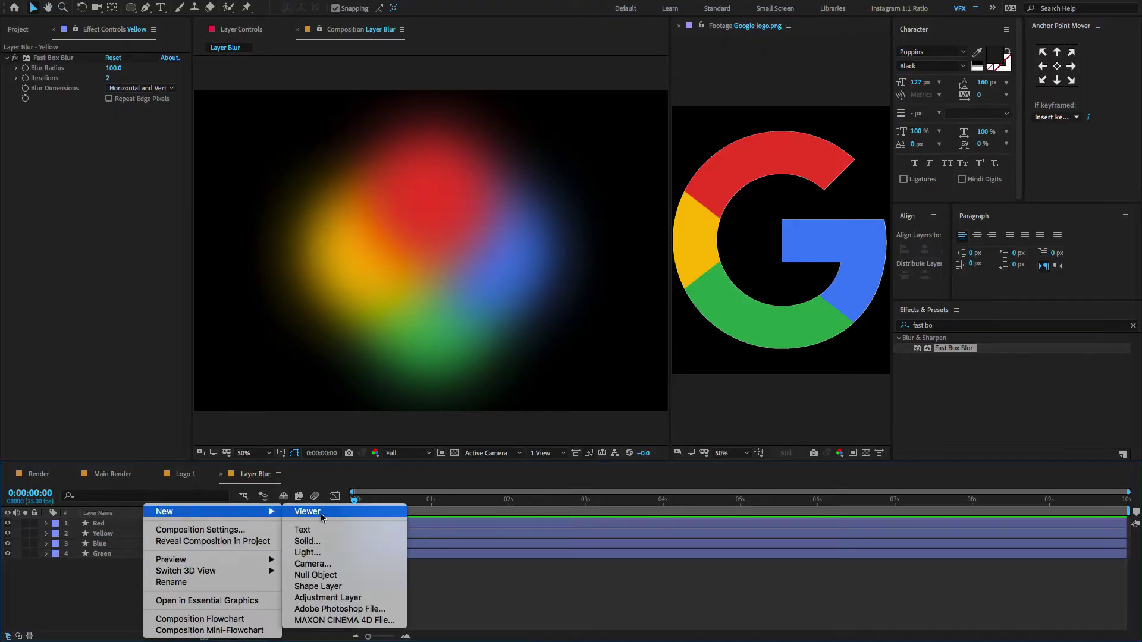
{"action": "left_click", "coordinate": [313, 597]}
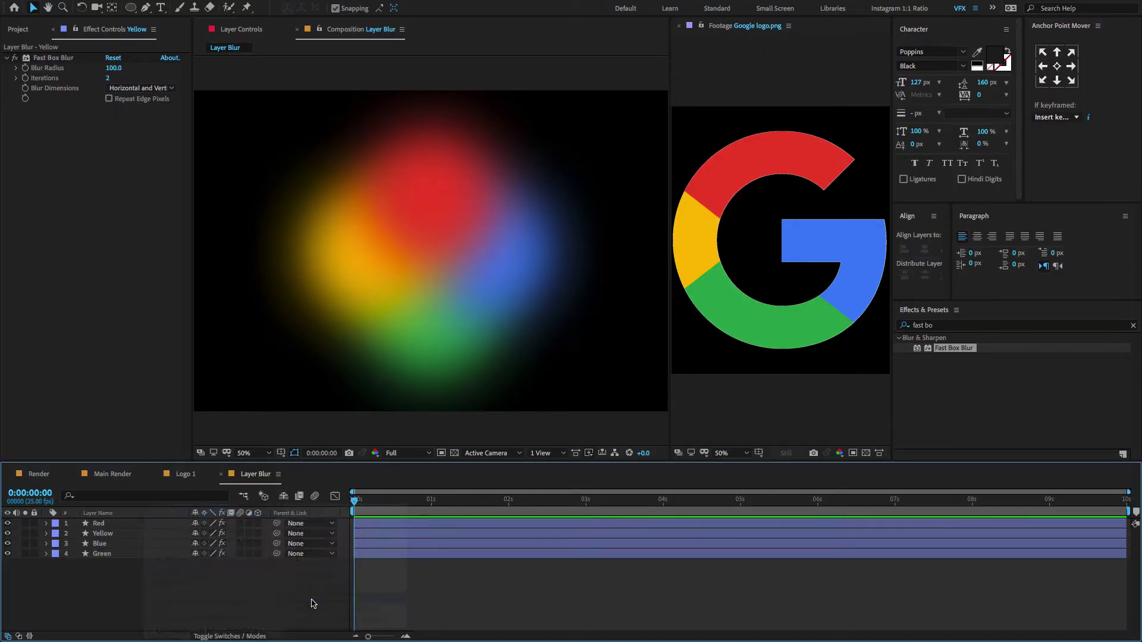
{"action": "key", "text": "Return"}
{"action": "type", "text": "Glow"}
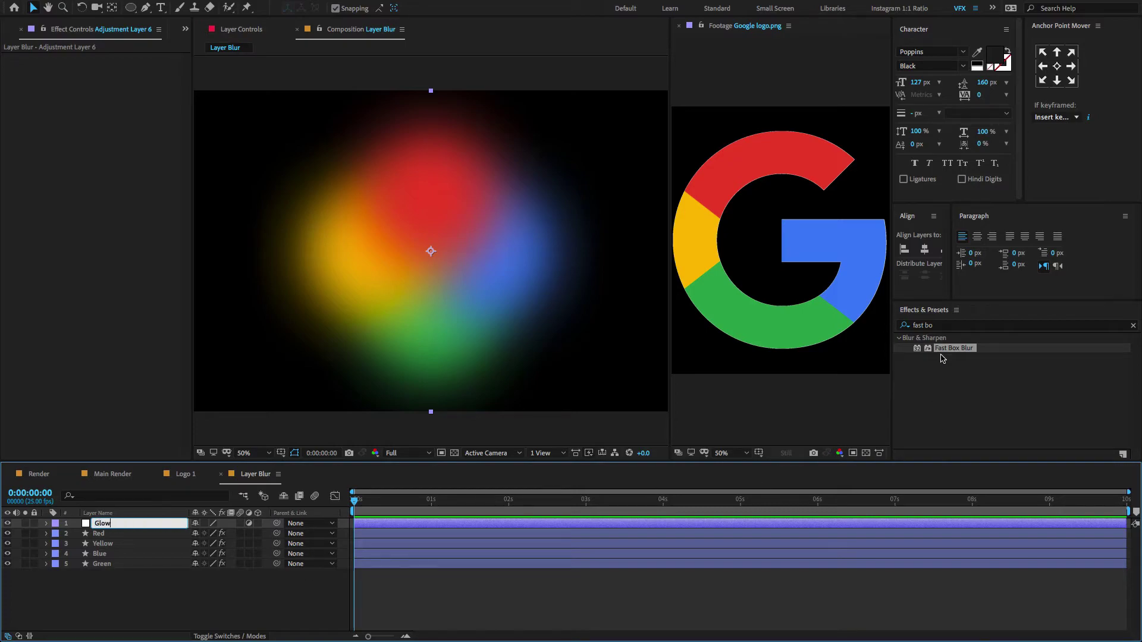
{"action": "left_click", "coordinate": [950, 327]}
{"action": "left_click", "coordinate": [950, 327]}
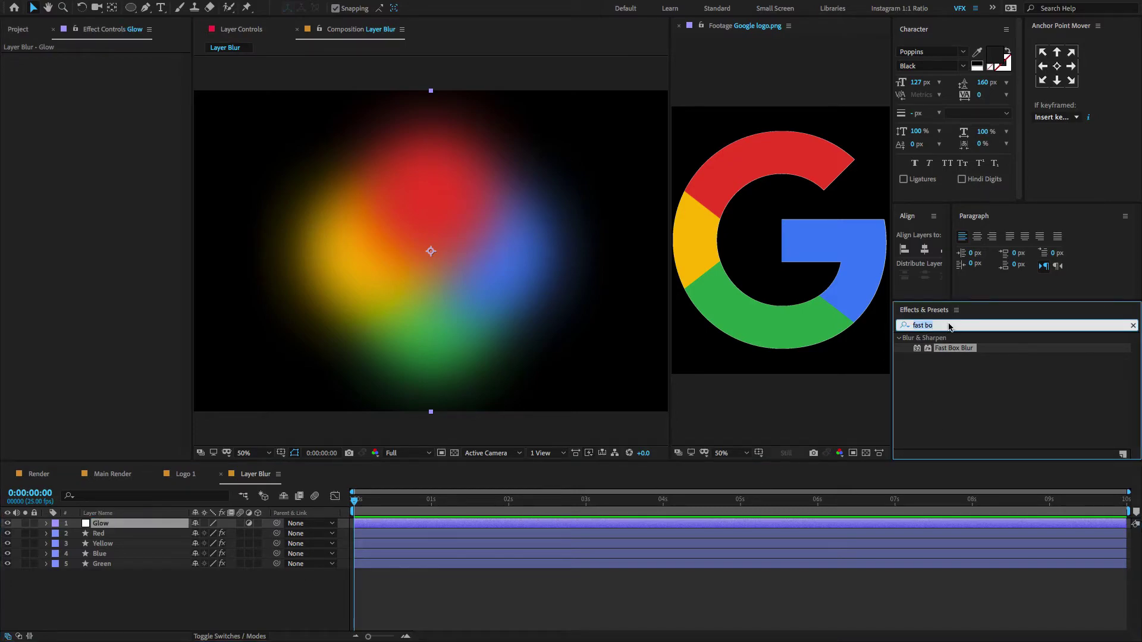
{"action": "type", "text": "glow"}
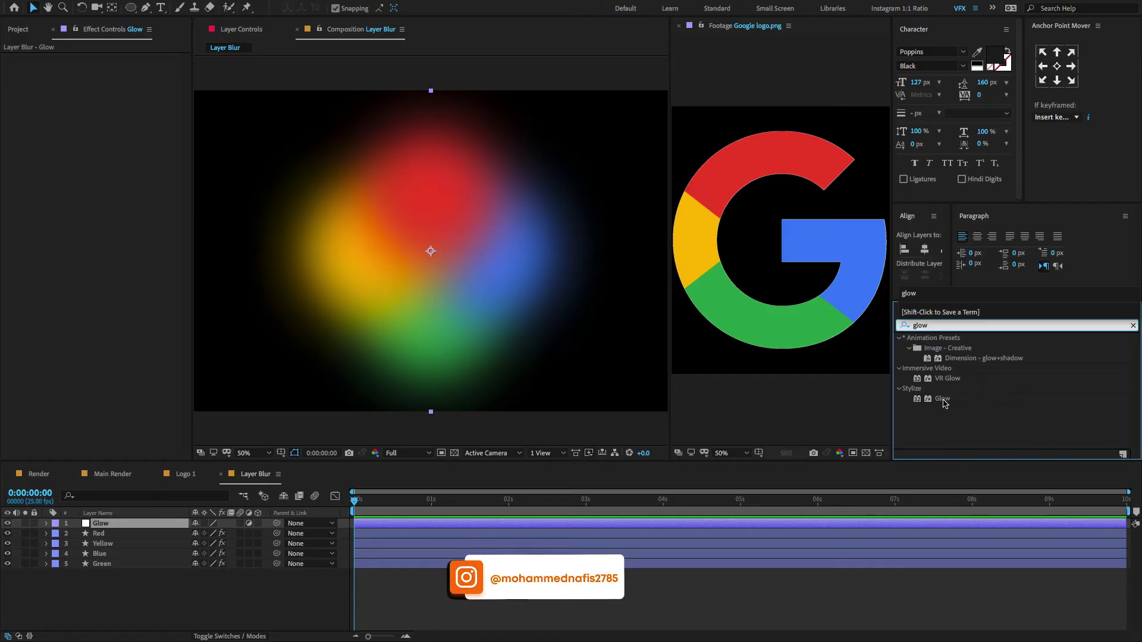
{"action": "left_click_drag", "start_coordinate": [634, 407], "coordinate": [160, 518]}
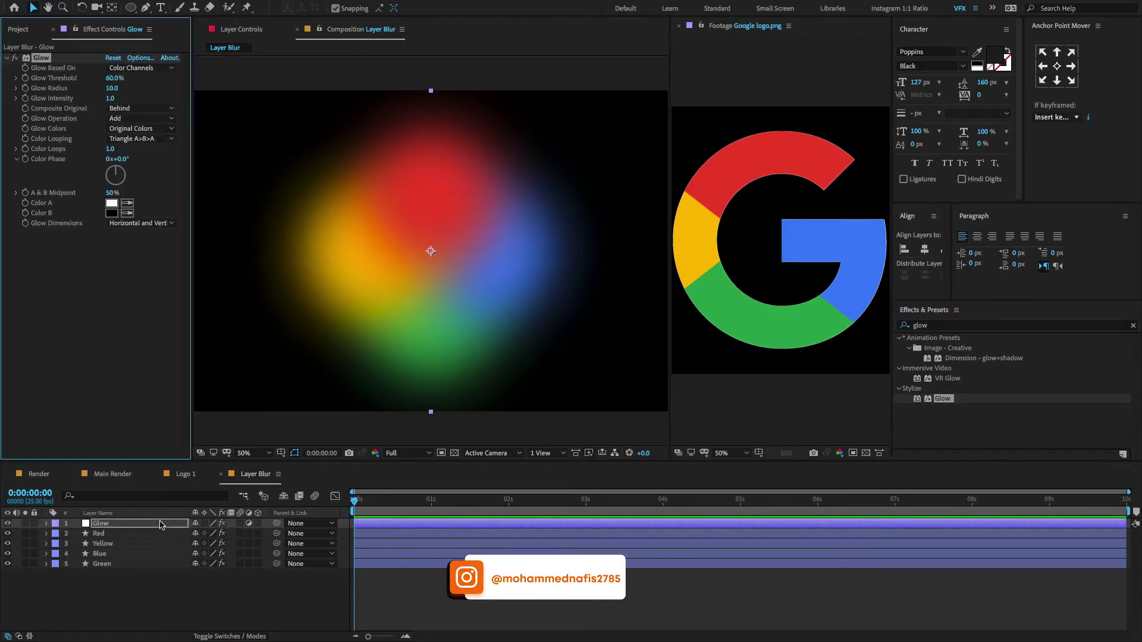
Set the Glow effect's Threshold to 65% and Radius to 600
{"action": "left_click", "coordinate": [111, 78]}
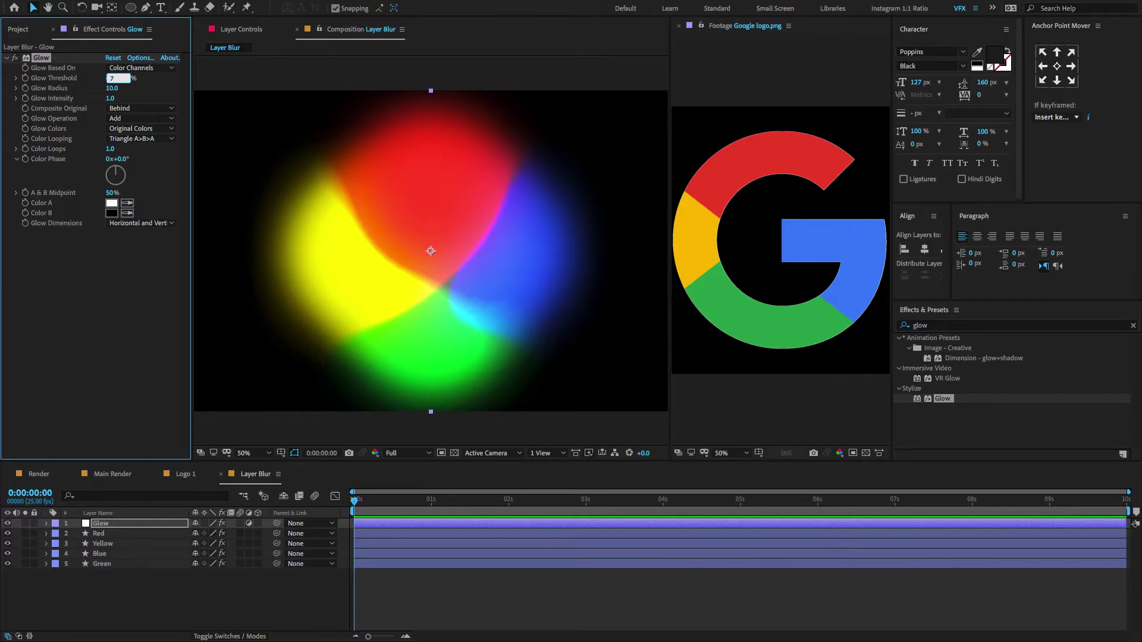
{"action": "key", "text": "Return"}
{"action": "left_click", "coordinate": [112, 88]}
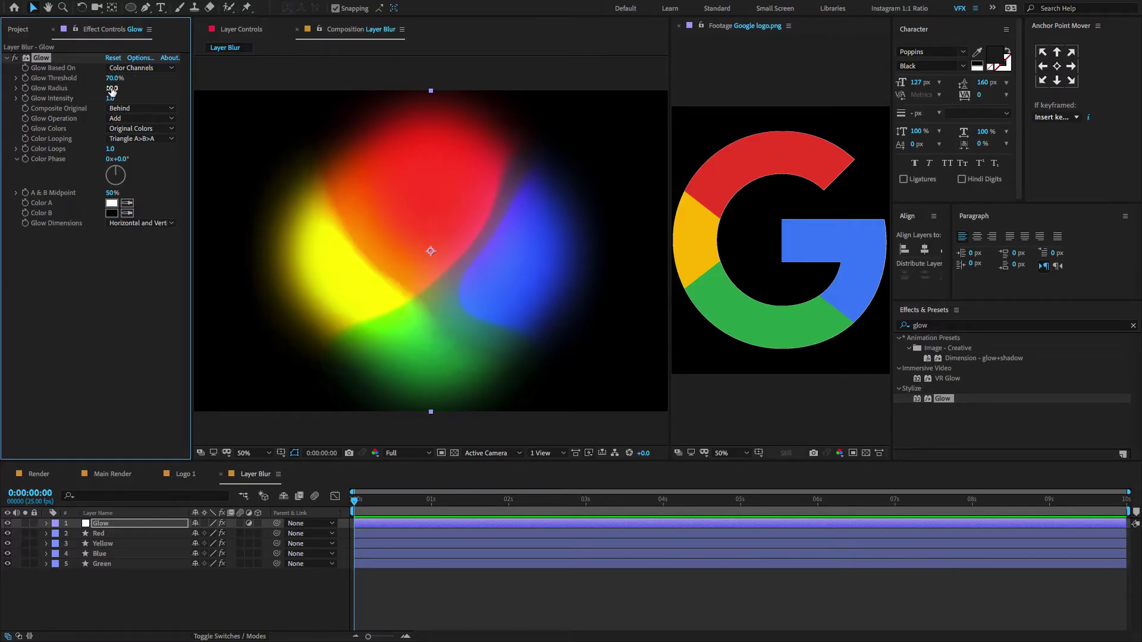
{"action": "left_click", "coordinate": [111, 88]}
{"action": "key", "text": "Return"}
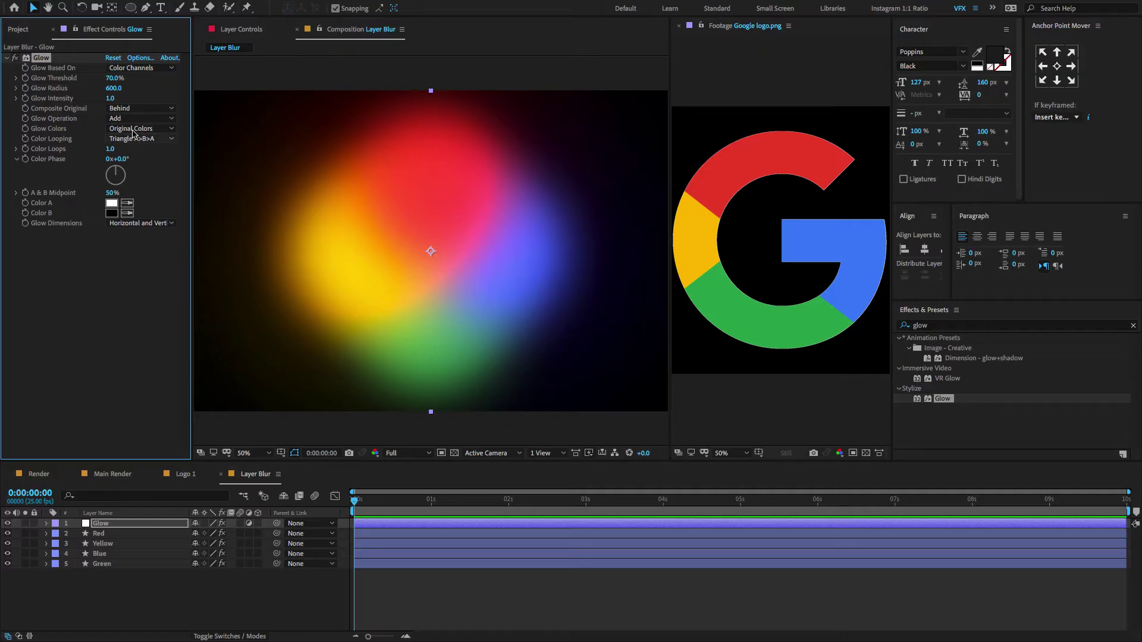
{"action": "left_click", "coordinate": [113, 78]}
{"action": "type", "text": "50"}
{"action": "key", "text": "Return"}
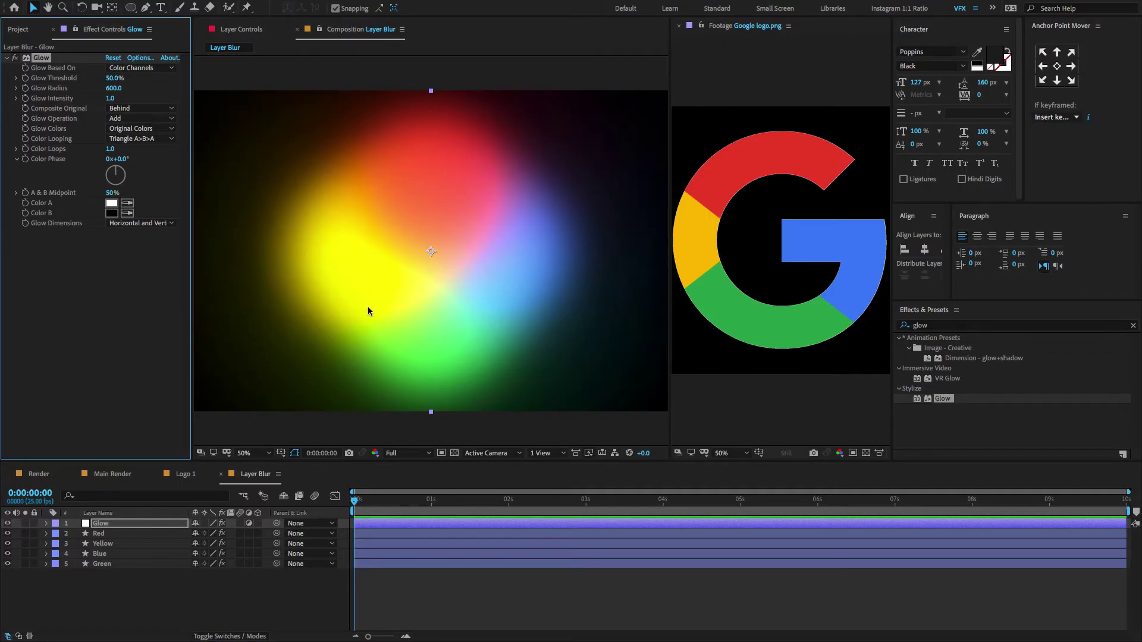
{"action": "left_click", "coordinate": [109, 80]}
{"action": "type", "text": "65"}
{"action": "key", "text": "Return"}
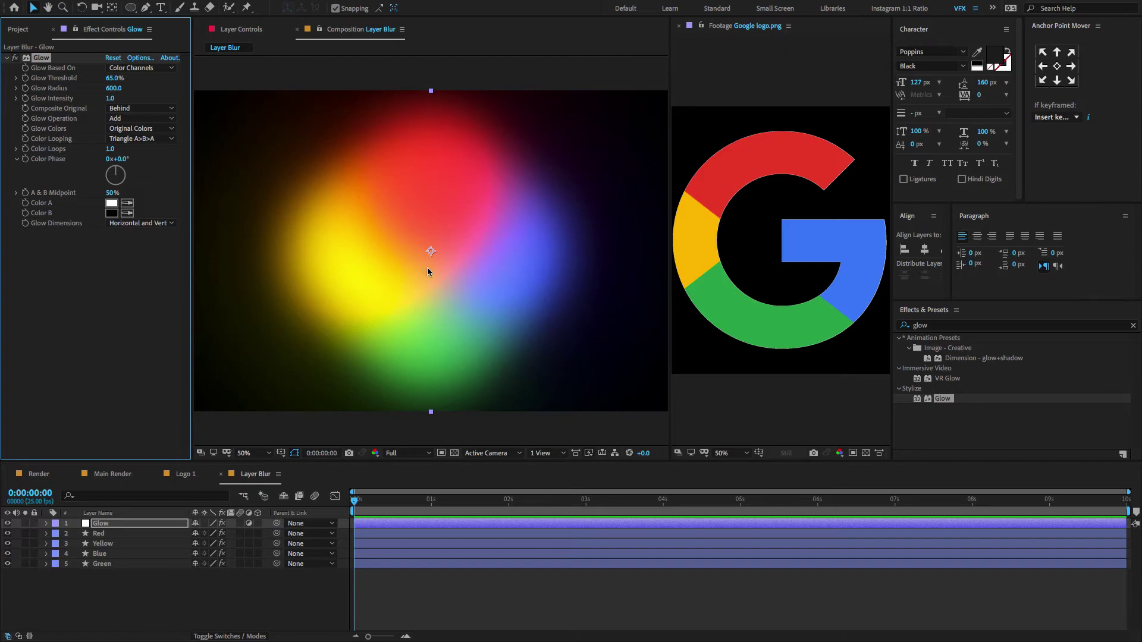
{"action": "left_click", "coordinate": [104, 578]}
Close the logo footage panel and add a null object named Rotation
{"action": "right_click", "coordinate": [727, 29]}
{"action": "left_click", "coordinate": [749, 35]}
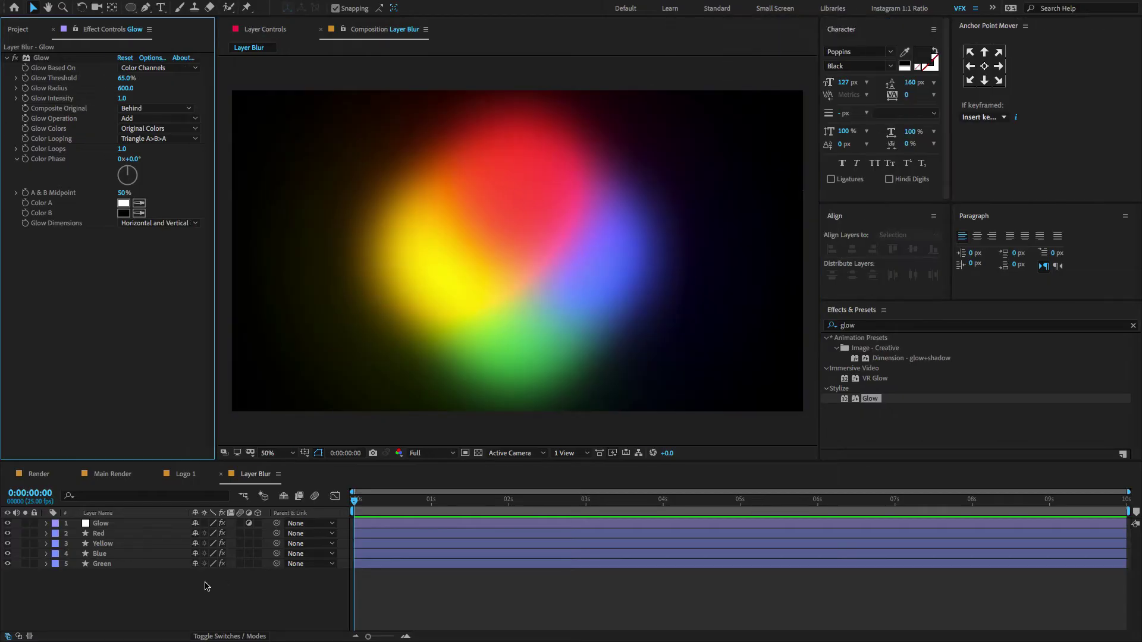
{"action": "right_click", "coordinate": [190, 597]}
{"action": "mouse_move", "coordinate": [266, 514]}
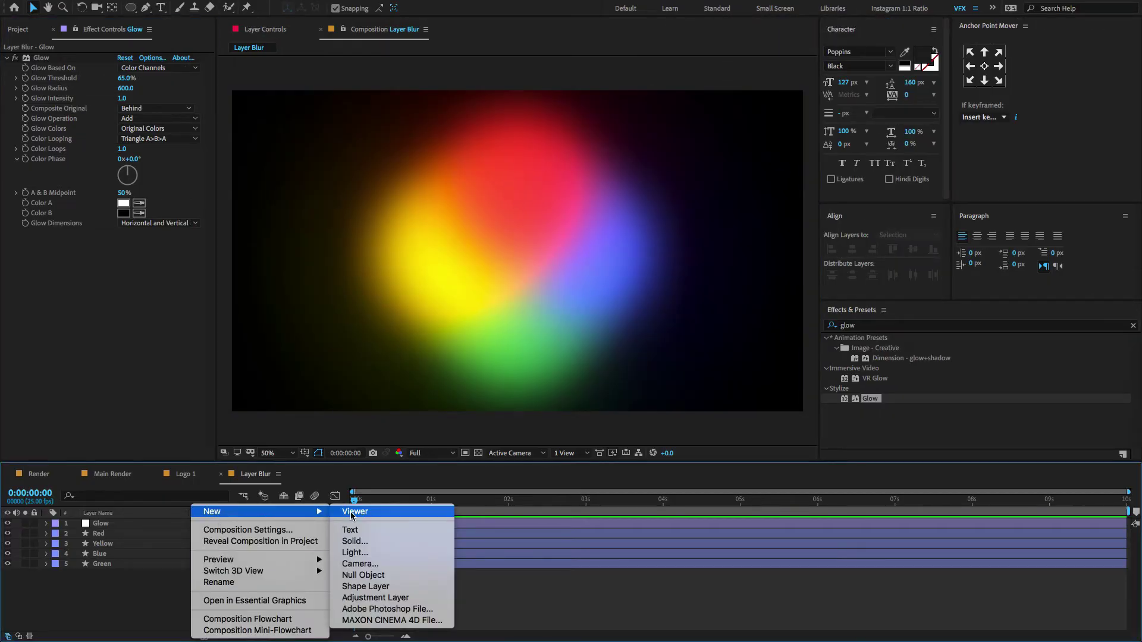
{"action": "left_click", "coordinate": [359, 575]}
{"action": "key", "text": "Return"}
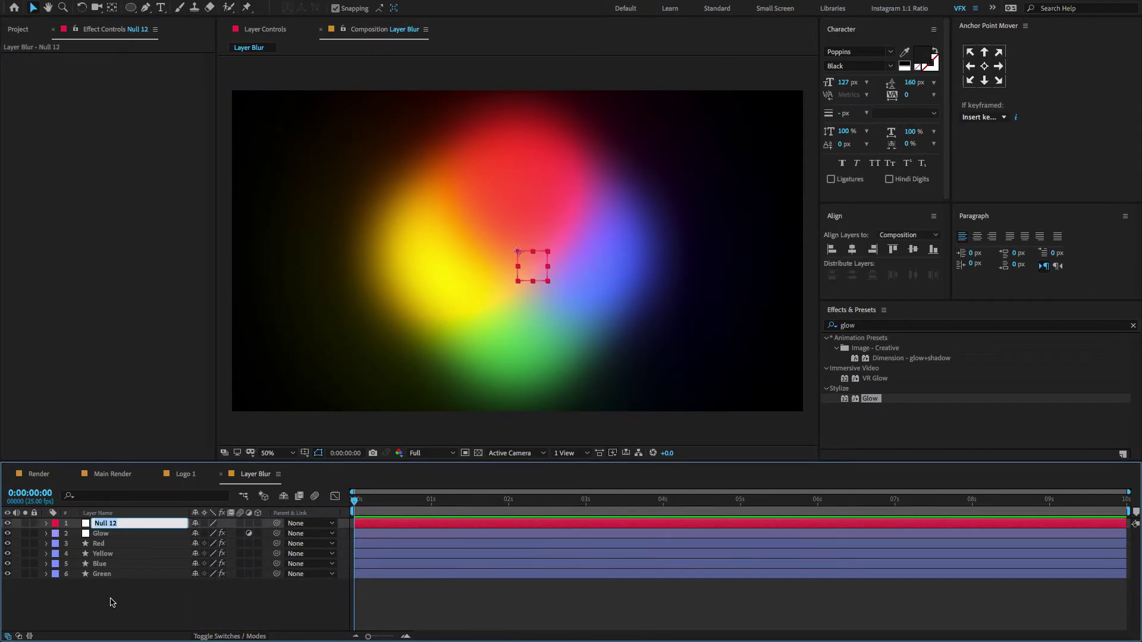
{"action": "type", "text": "Rotation"}
Parent the Red, Yellow, Blue and Green circle layers to the Rotation null and show its rotation
{"action": "left_click_drag", "start_coordinate": [116, 629], "coordinate": [115, 542]}
{"action": "left_click_drag", "start_coordinate": [277, 544], "coordinate": [165, 527]}
{"action": "left_click", "coordinate": [165, 527]}
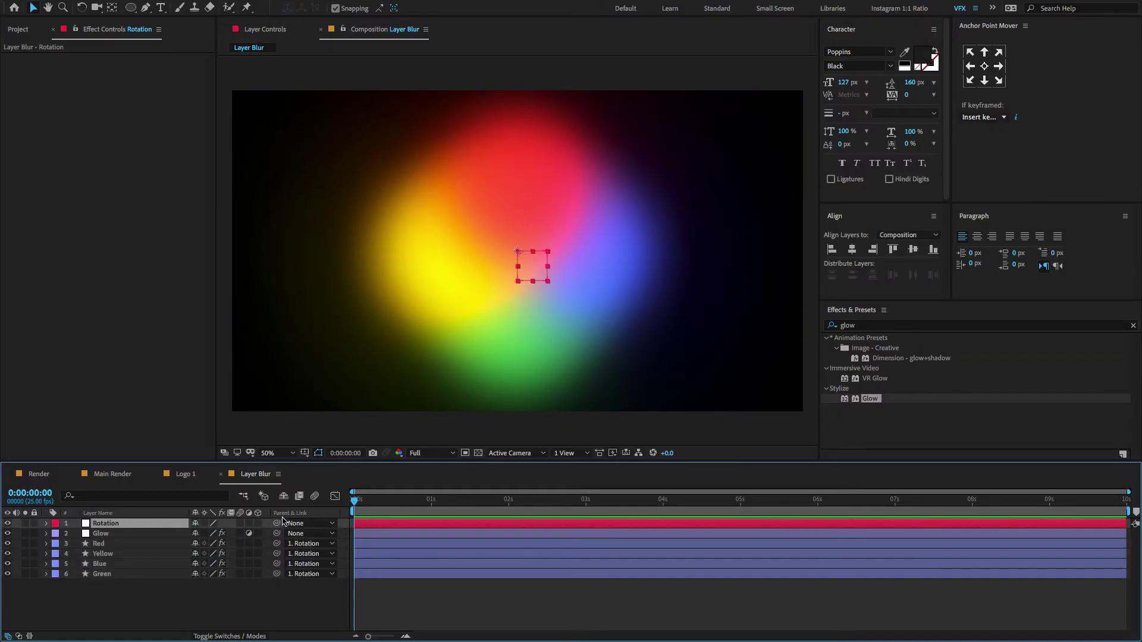
{"action": "key", "text": "F4"}
{"action": "key", "text": "F4"}
{"action": "key", "text": "F4"}
{"action": "key", "text": "F4"}
{"action": "key", "text": "F4"}
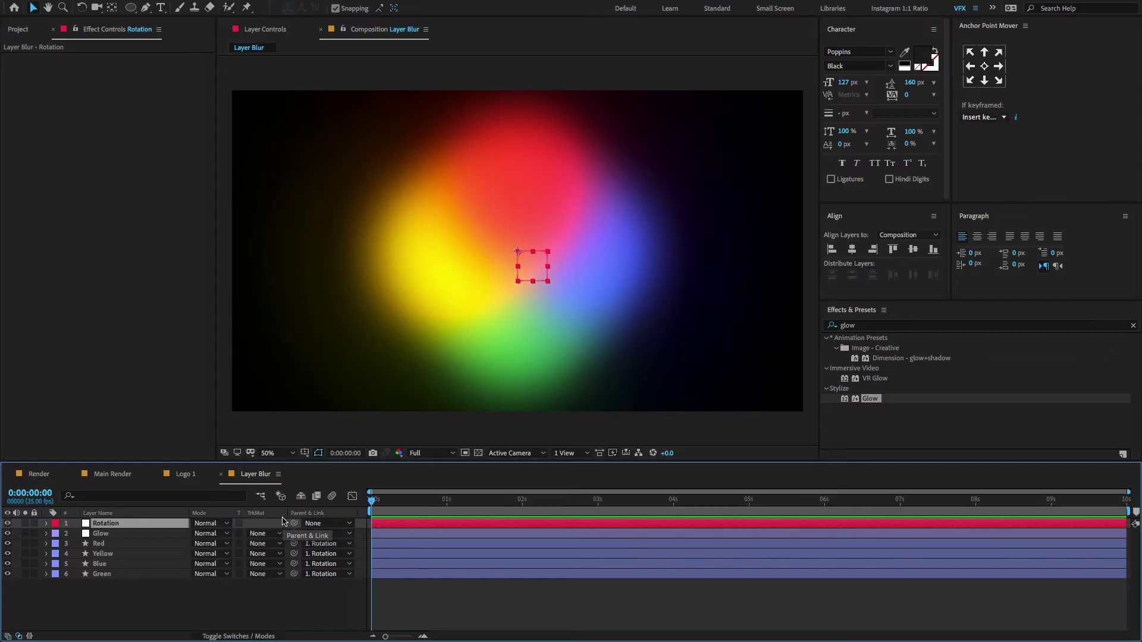
{"action": "right_click", "coordinate": [167, 513]}
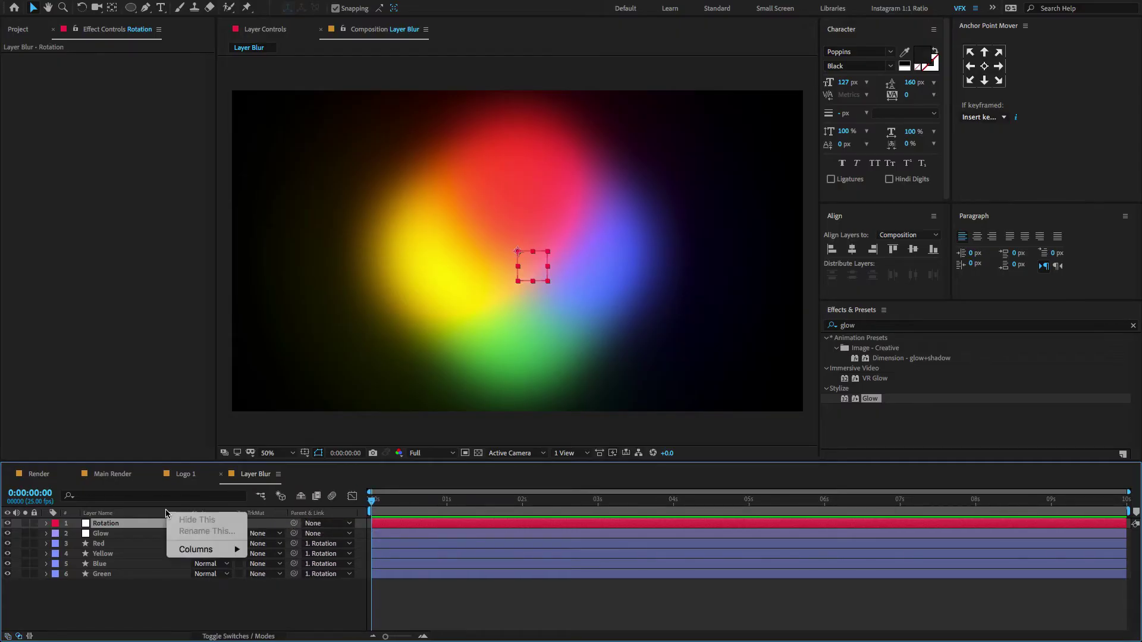
{"action": "mouse_move", "coordinate": [202, 550]}
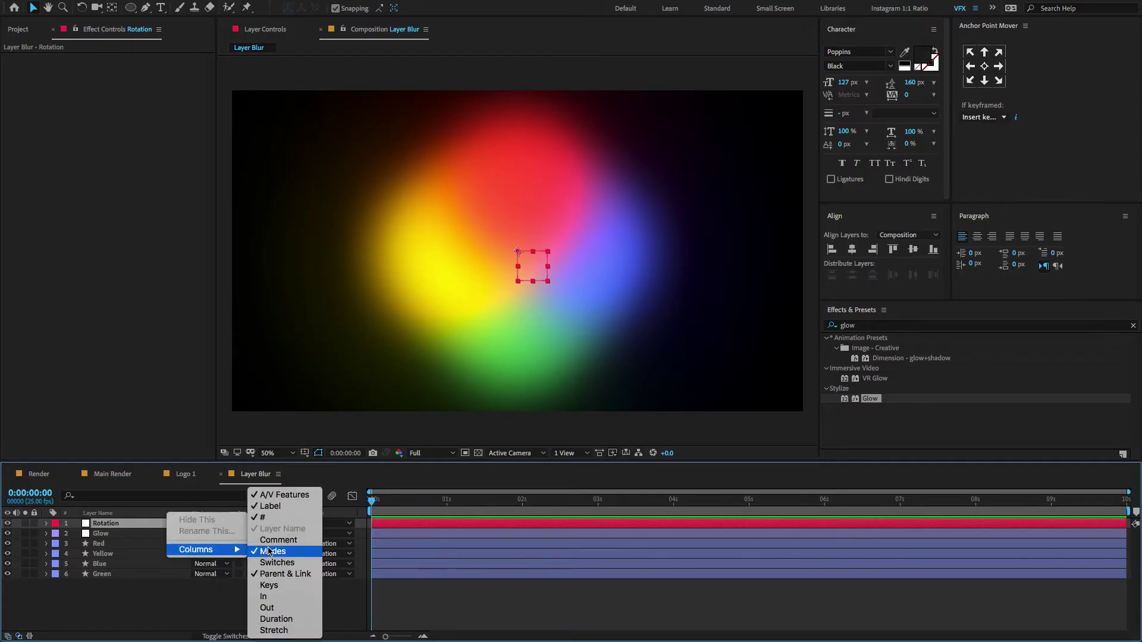
{"action": "left_click", "coordinate": [162, 608]}
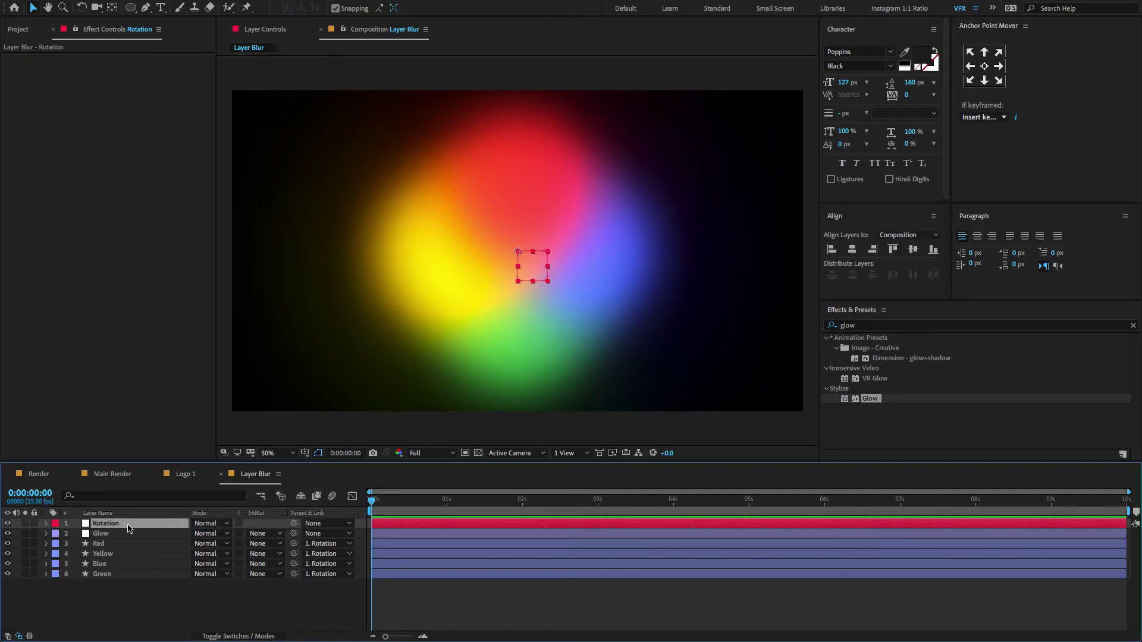
{"action": "key", "text": "r"}
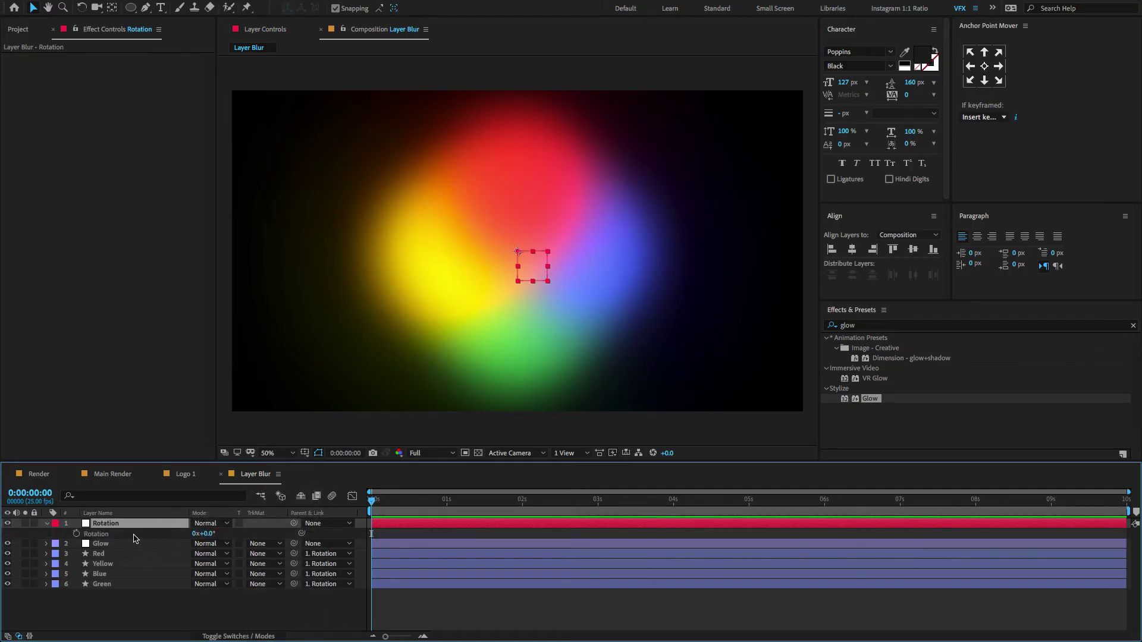
Keyframe the Rotation null at -180° at 0 s, -145° at 1 s and 0° at 3 s
{"action": "left_click", "coordinate": [76, 533]}
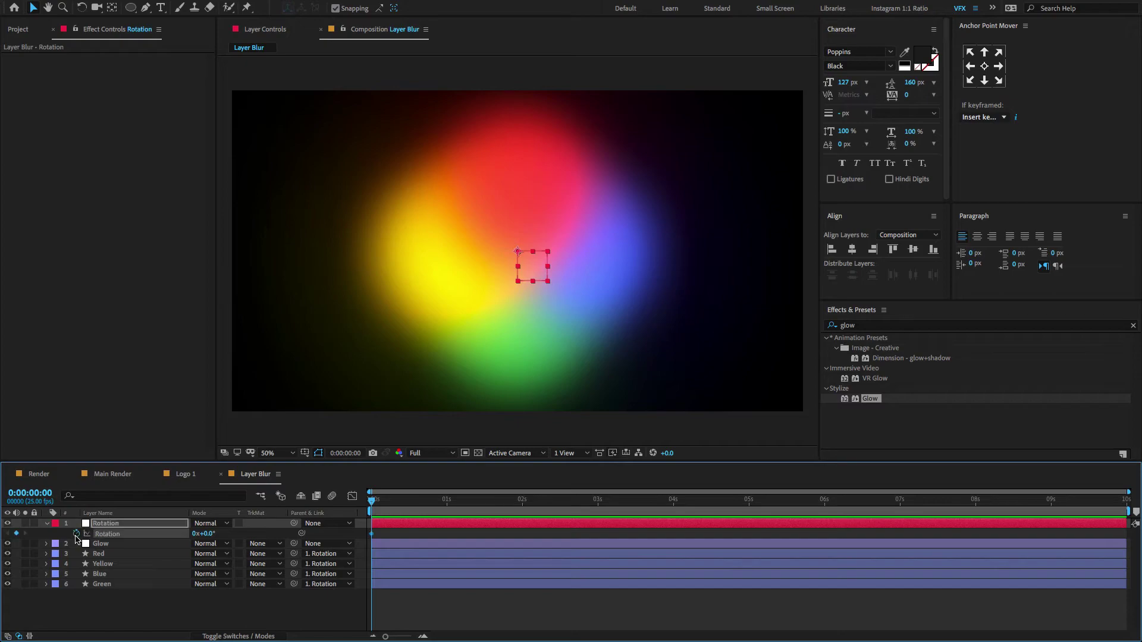
{"action": "left_click", "coordinate": [202, 535]}
{"action": "type", "text": "-180"}
{"action": "key", "text": "Return"}
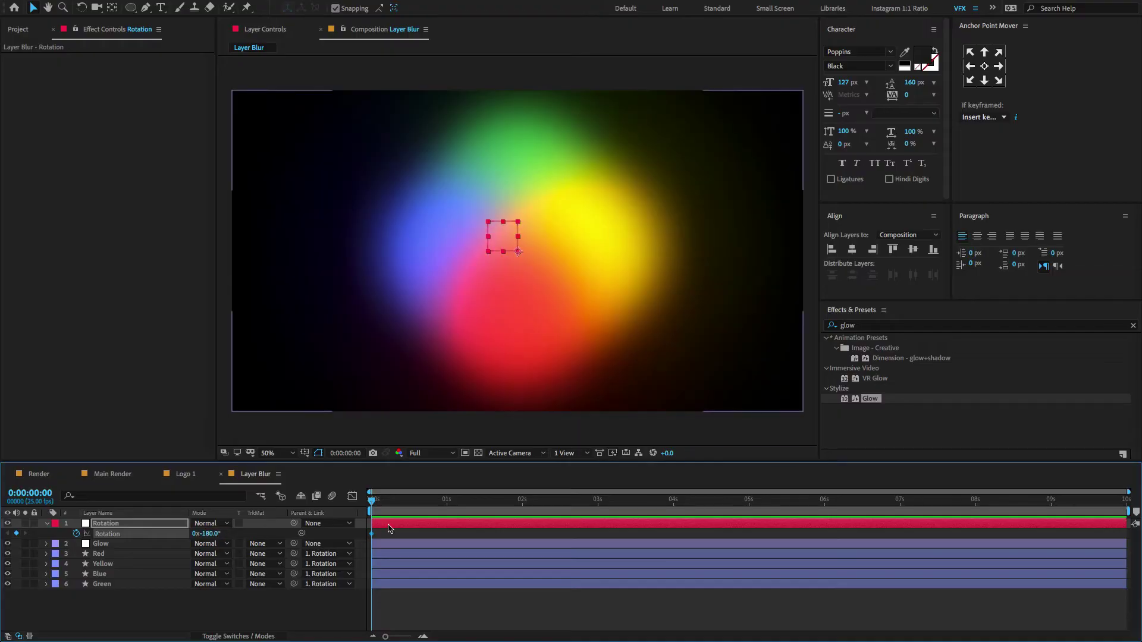
{"action": "left_click_drag", "start_coordinate": [444, 506], "coordinate": [446, 505]}
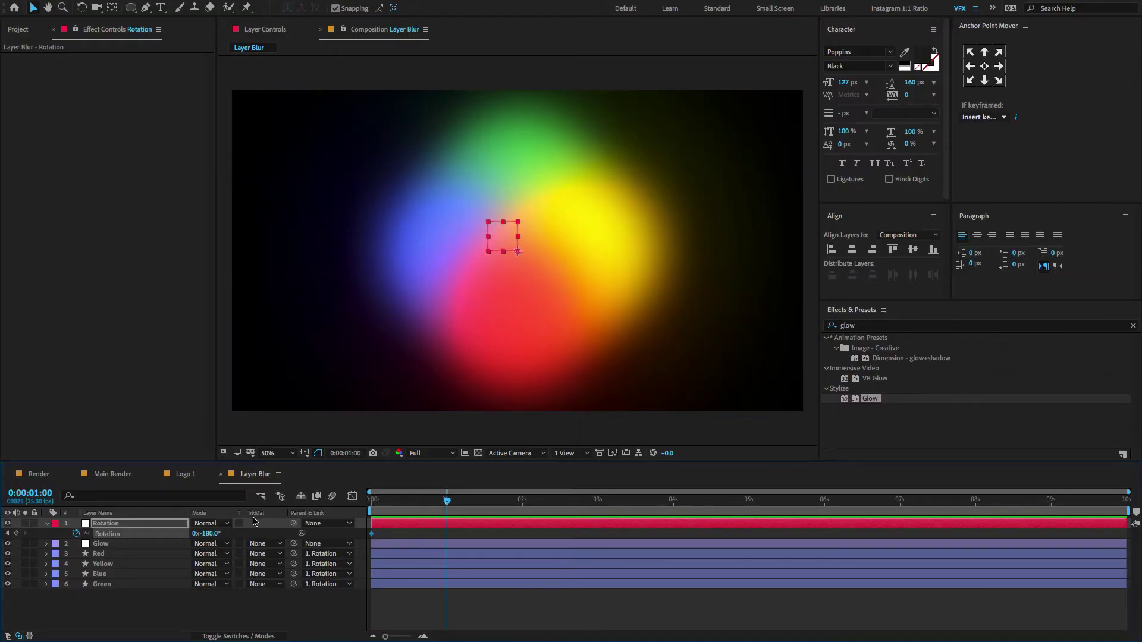
{"action": "left_click", "coordinate": [209, 533]}
{"action": "type", "text": "-145"}
{"action": "key", "text": "Return"}
{"action": "left_click_drag", "start_coordinate": [525, 502], "coordinate": [598, 502]}
{"action": "left_click", "coordinate": [211, 533]}
{"action": "type", "text": "0"}
{"action": "key", "text": "Return"}
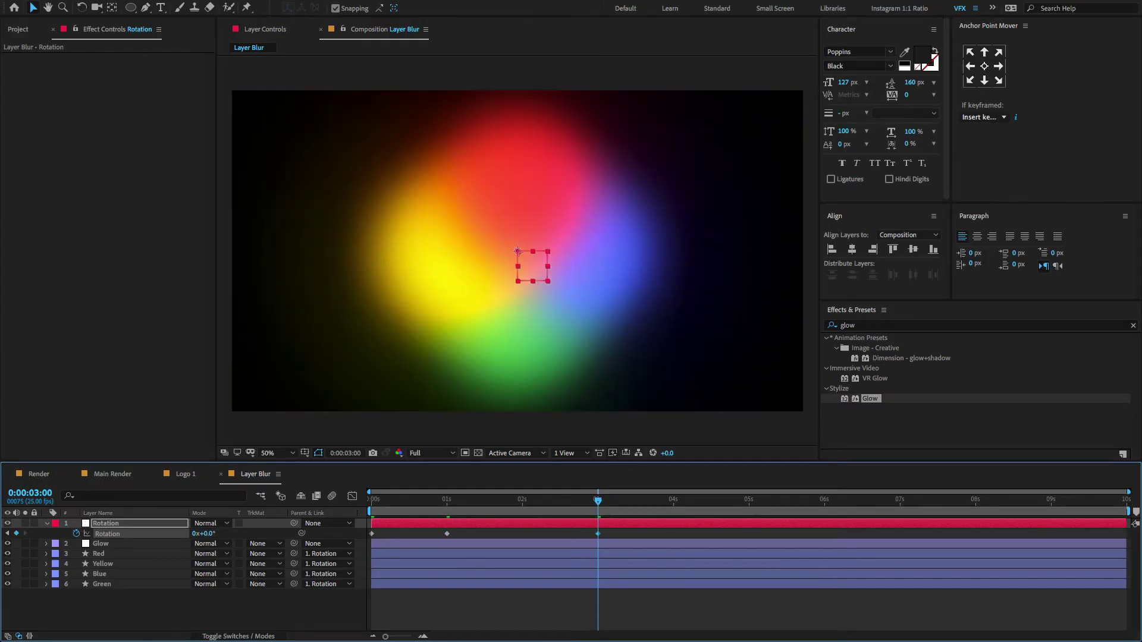
Apply Easy Ease to all three rotation keyframes and view the speed graph
{"action": "left_click_drag", "start_coordinate": [632, 532], "coordinate": [369, 555]}
{"action": "key", "text": "F9"}
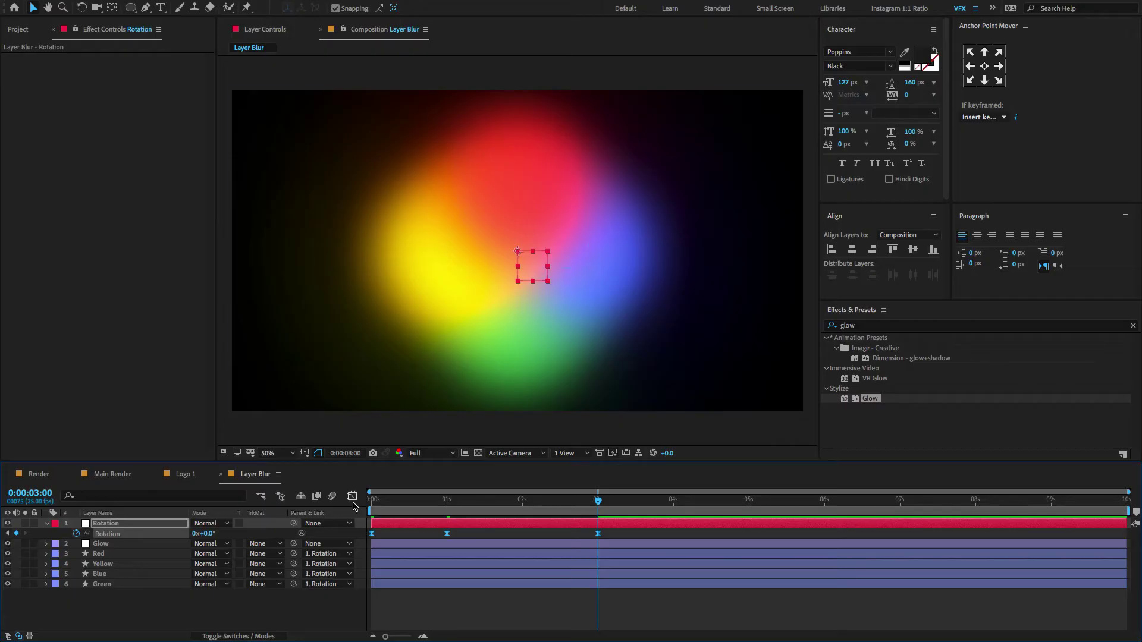
{"action": "left_click", "coordinate": [352, 497]}
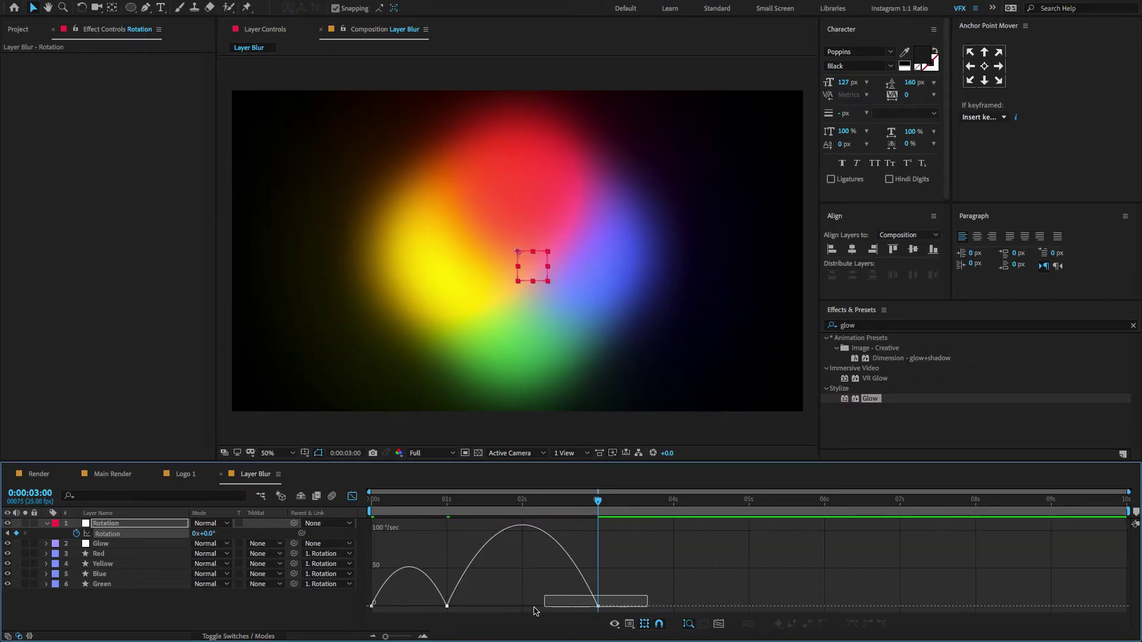
Drag the influence handles at the 1 s and 3 s keyframes to reshape the rotation speed curve
{"action": "left_click", "coordinate": [447, 598]}
{"action": "left_click_drag", "start_coordinate": [433, 622], "coordinate": [496, 607]}
{"action": "left_click_drag", "start_coordinate": [573, 608], "coordinate": [498, 607]}
{"action": "left_click", "coordinate": [448, 606]}
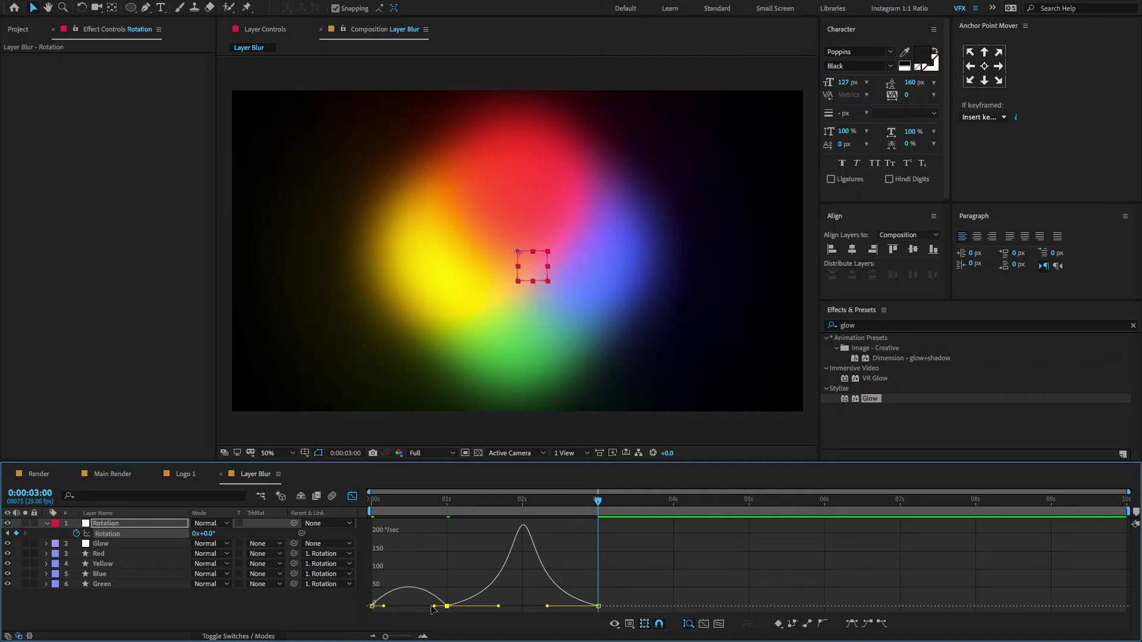
{"action": "left_click", "coordinate": [445, 606]}
{"action": "left_click_drag", "start_coordinate": [435, 606], "coordinate": [376, 607]}
{"action": "left_click", "coordinate": [372, 606]}
Preview the rotation, ease the speed curve further, and return to the Main Render composition
{"action": "key", "text": "Home"}
{"action": "key", "text": "space"}
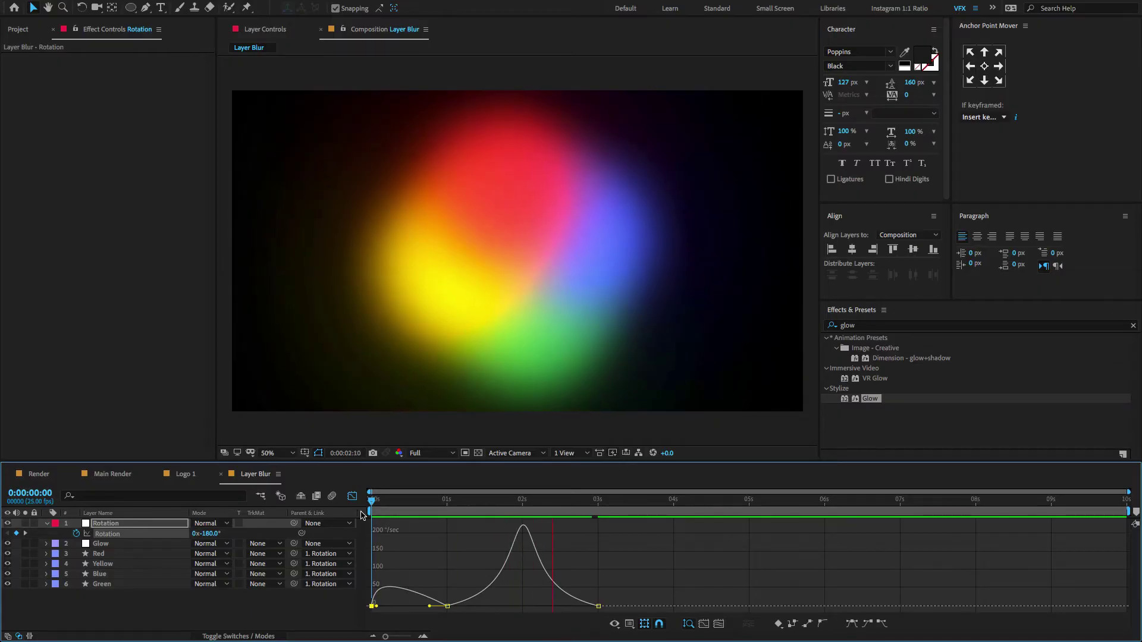
{"action": "key", "text": "space"}
{"action": "left_click", "coordinate": [470, 606]}
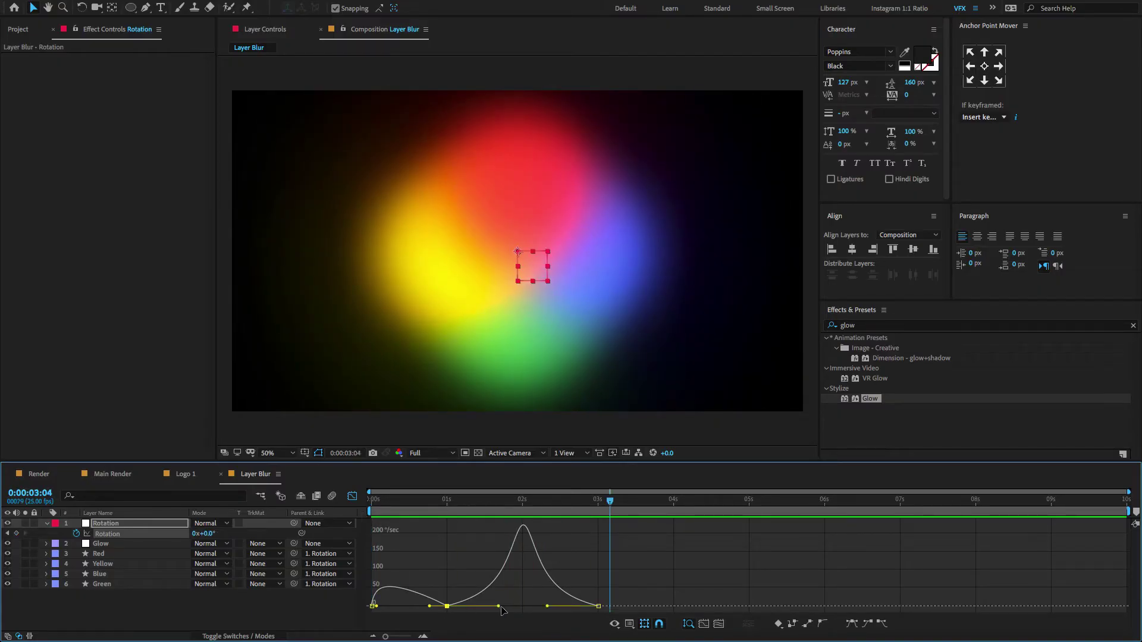
{"action": "left_click_drag", "start_coordinate": [498, 606], "coordinate": [545, 606]}
{"action": "key", "text": "Home"}
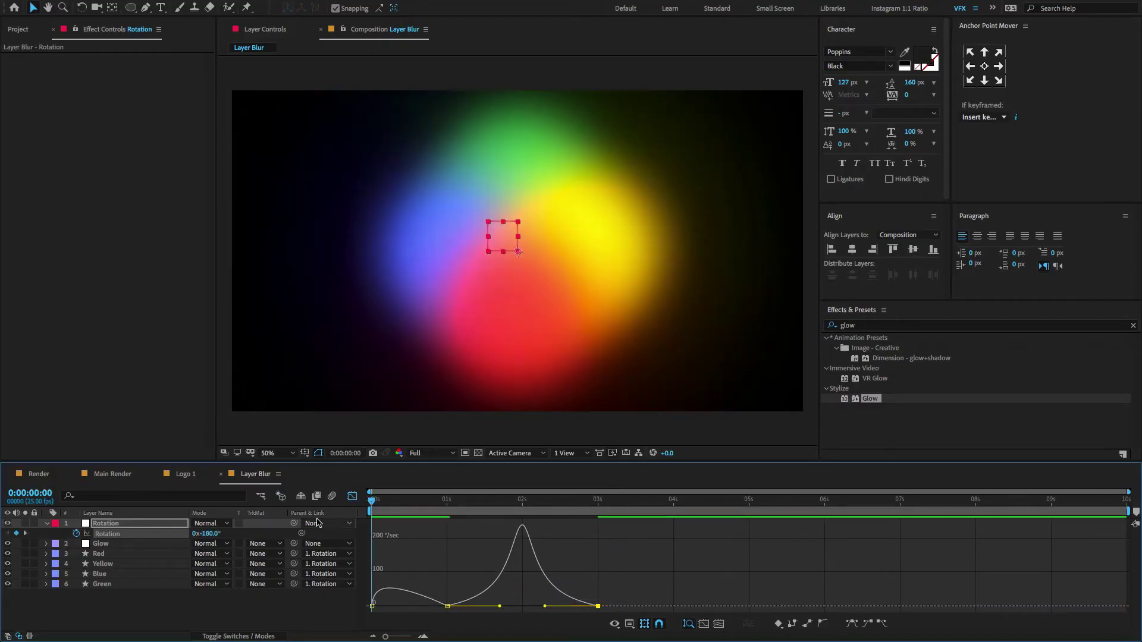
{"action": "key", "text": "ctrl+a"}
{"action": "key", "text": "shift+F3"}
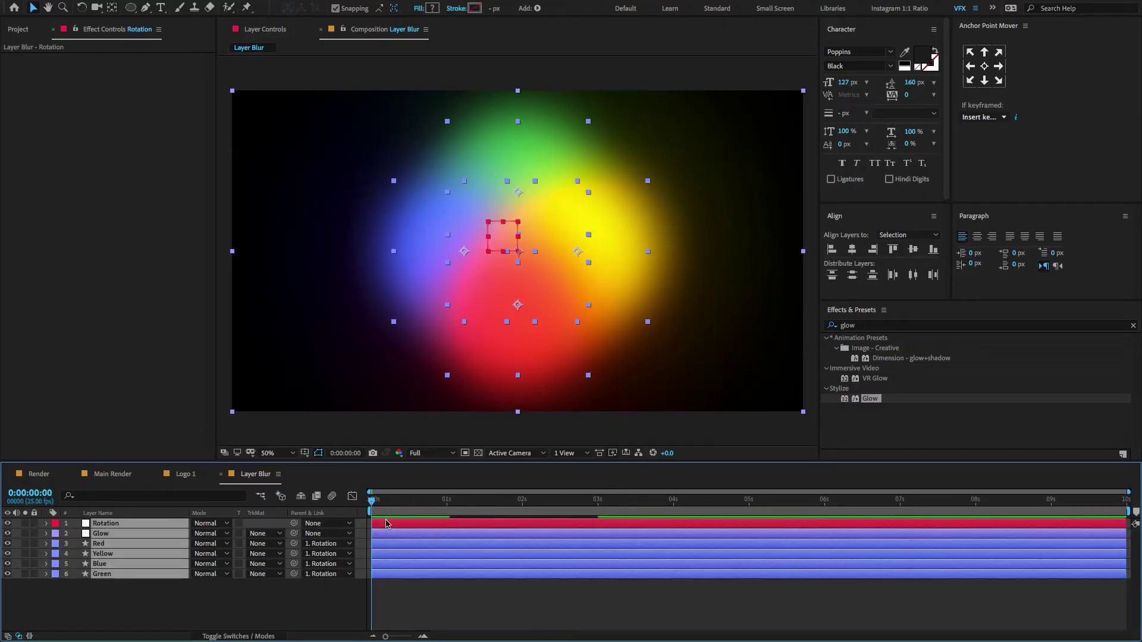
{"action": "left_click", "coordinate": [106, 477]}
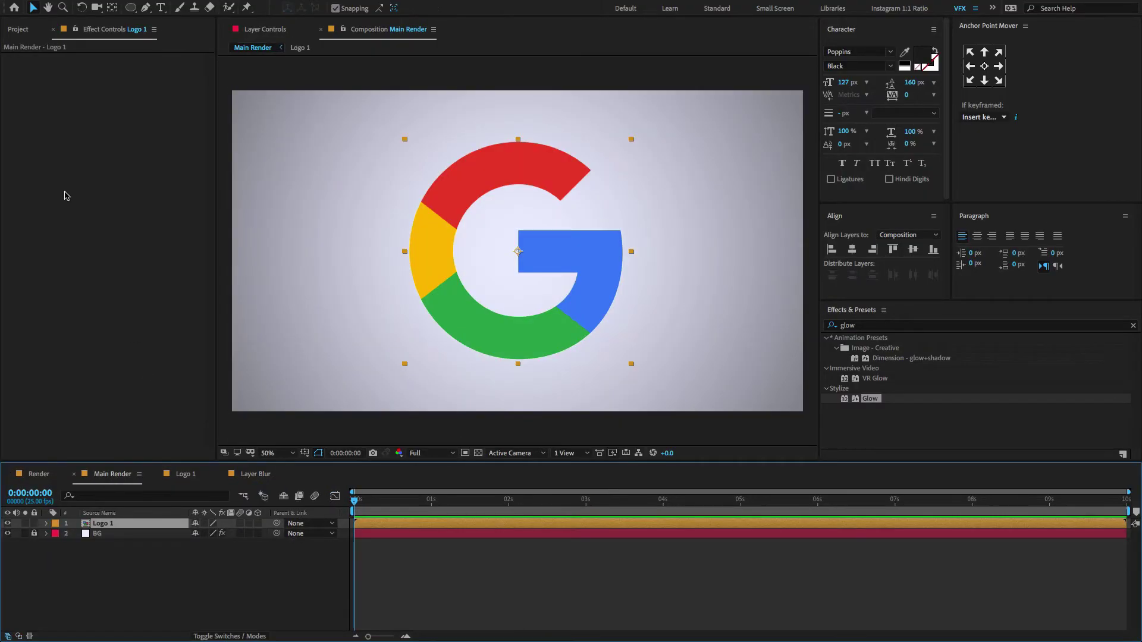
Place Layer Blur beneath Logo 1 in Main Render with Logo 1 as its Alpha Matte
{"action": "left_click", "coordinate": [17, 29]}
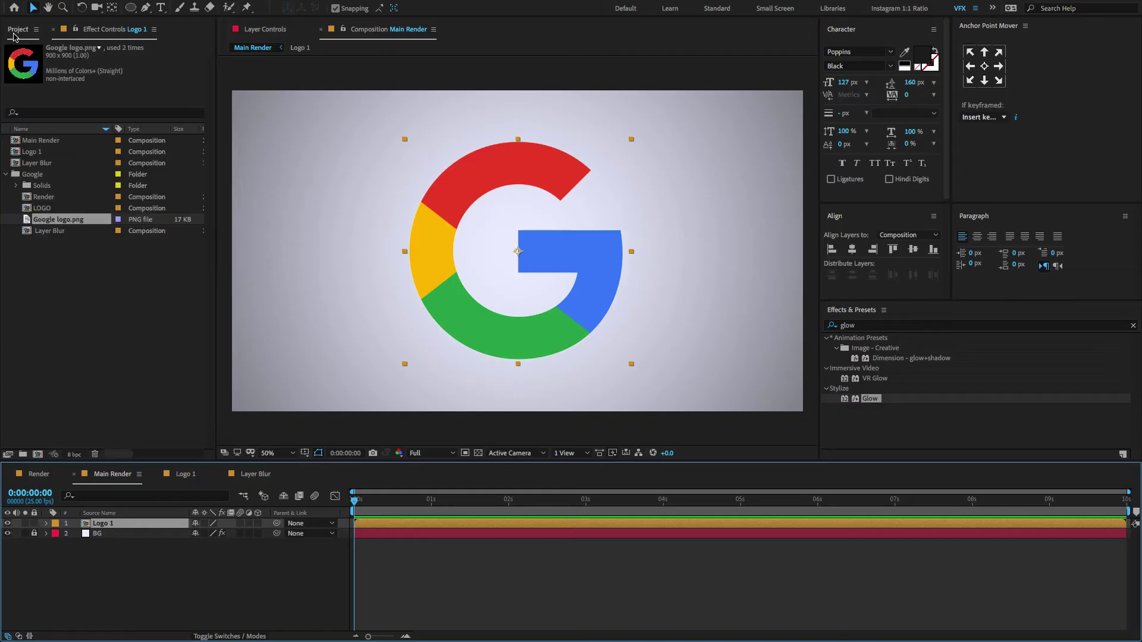
{"action": "left_click", "coordinate": [5, 174]}
{"action": "left_click_drag", "start_coordinate": [37, 163], "coordinate": [137, 537]}
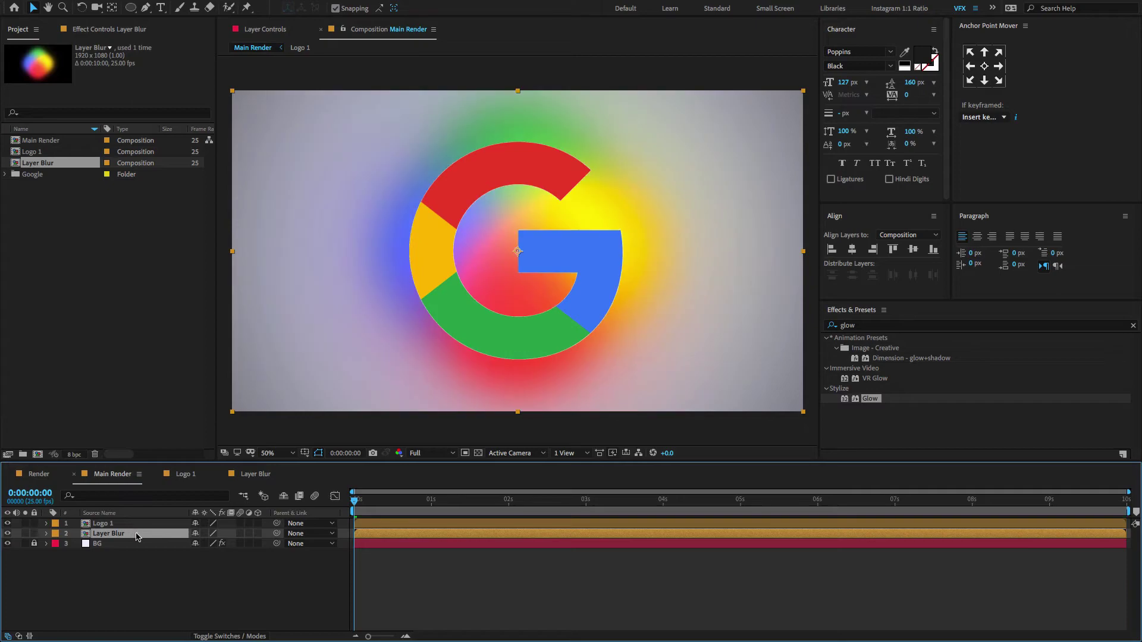
{"action": "key", "text": "F4"}
{"action": "key", "text": "F4"}
{"action": "key", "text": "F4"}
{"action": "key", "text": "F4"}
{"action": "key", "text": "F4"}
{"action": "right_click", "coordinate": [169, 515]}
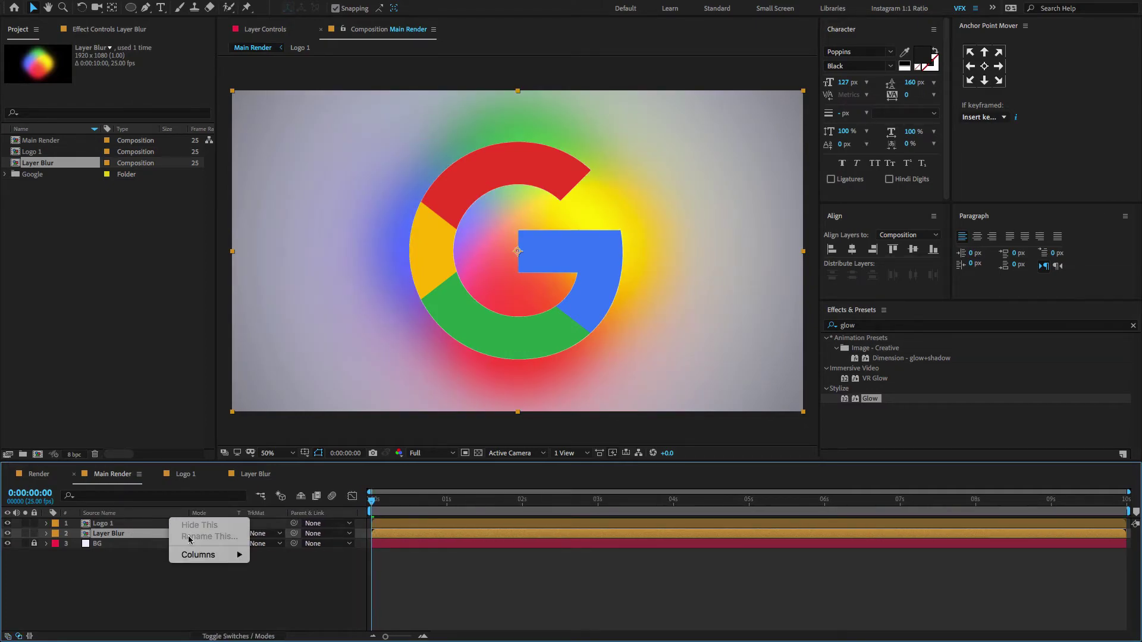
{"action": "left_click", "coordinate": [166, 592]}
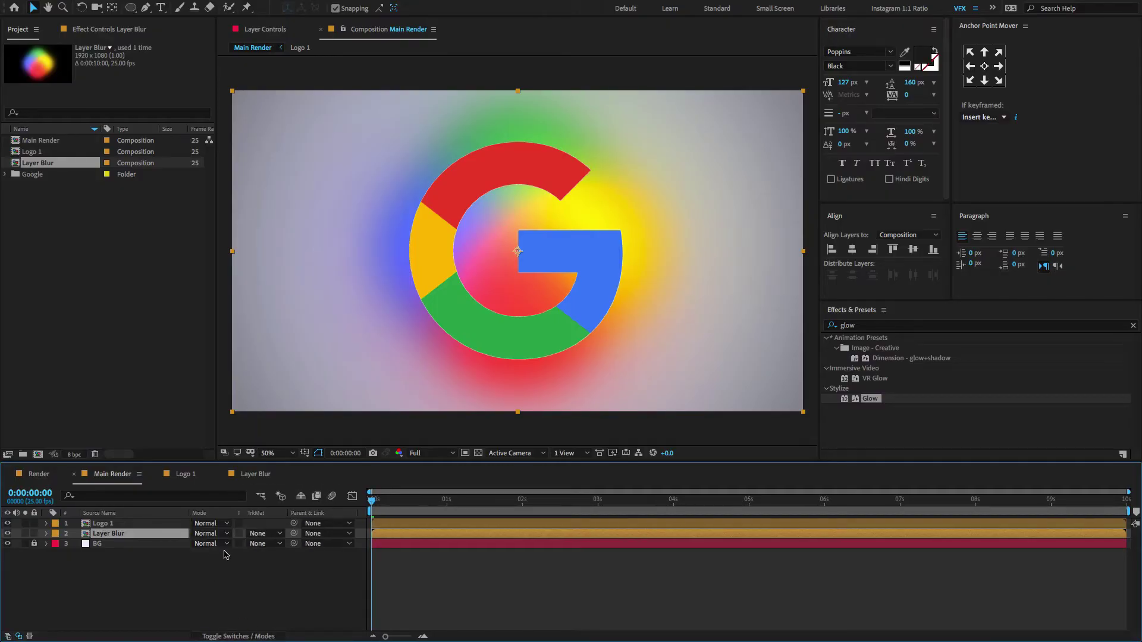
{"action": "left_click", "coordinate": [263, 534]}
{"action": "left_click", "coordinate": [272, 560]}
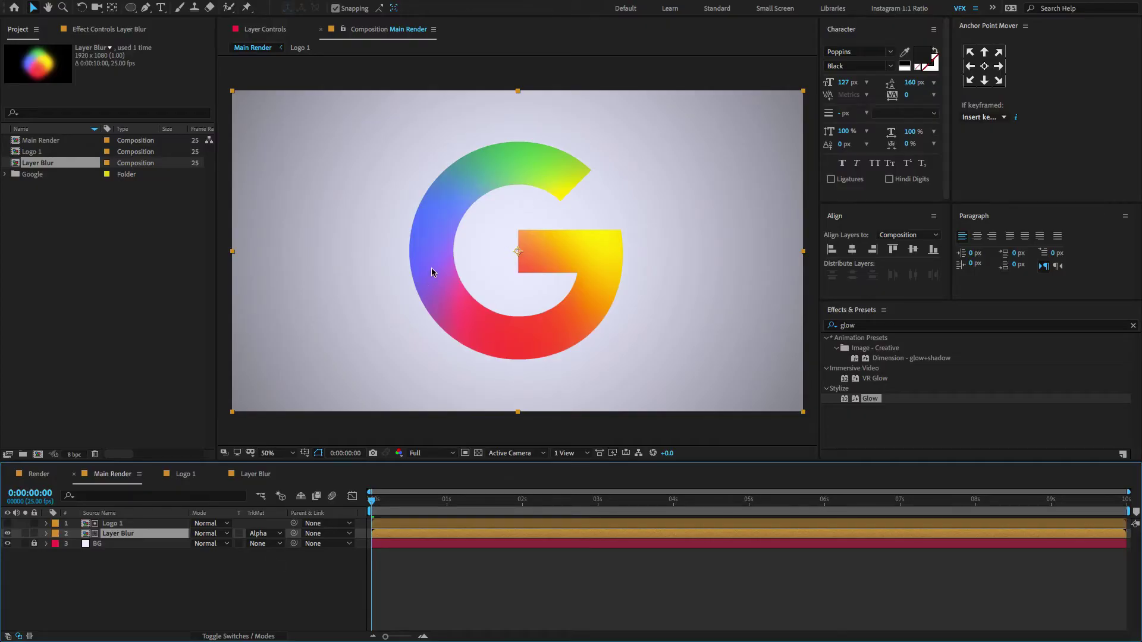
{"action": "left_click", "coordinate": [134, 526]}
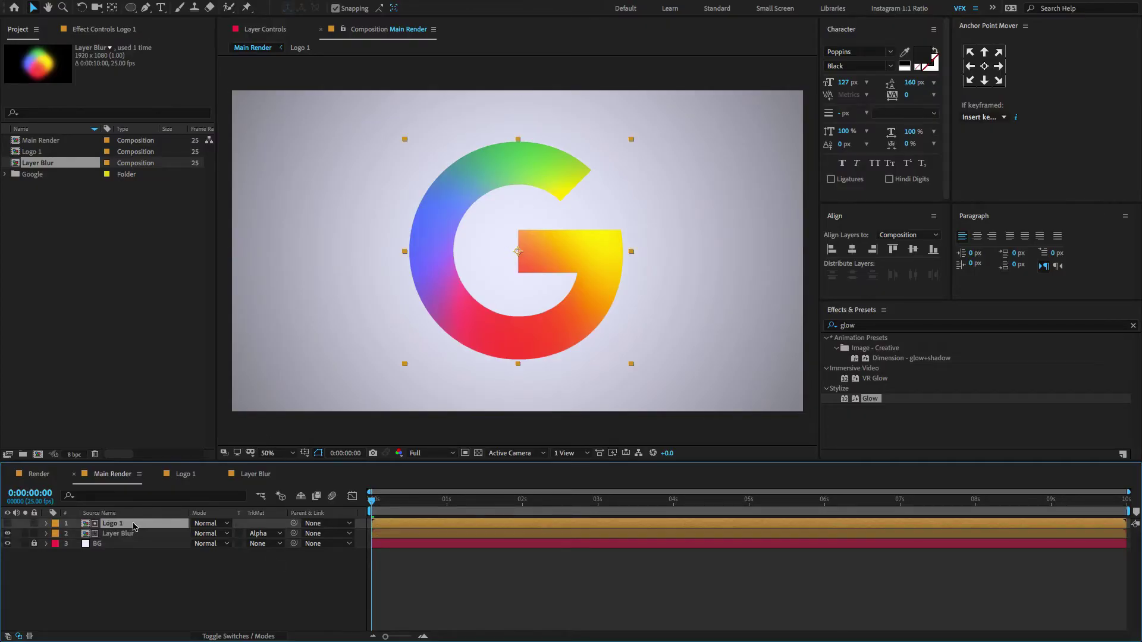
Scale the Logo 1 layer to 75%
{"action": "key", "text": "s"}
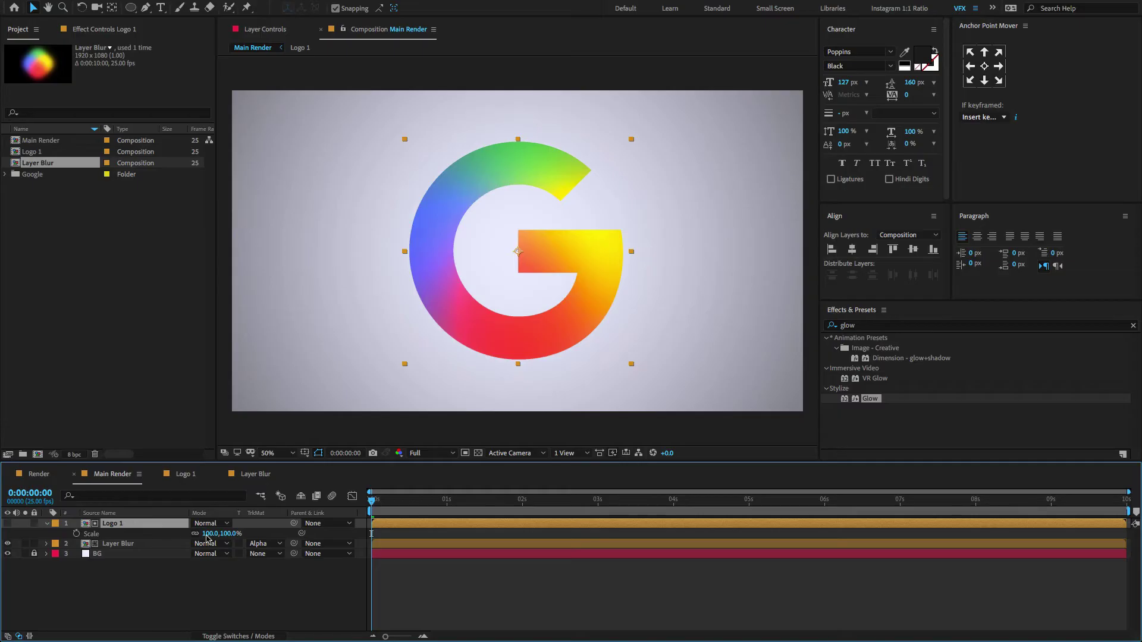
{"action": "left_click", "coordinate": [227, 534]}
{"action": "type", "text": "60"}
{"action": "key", "text": "Return"}
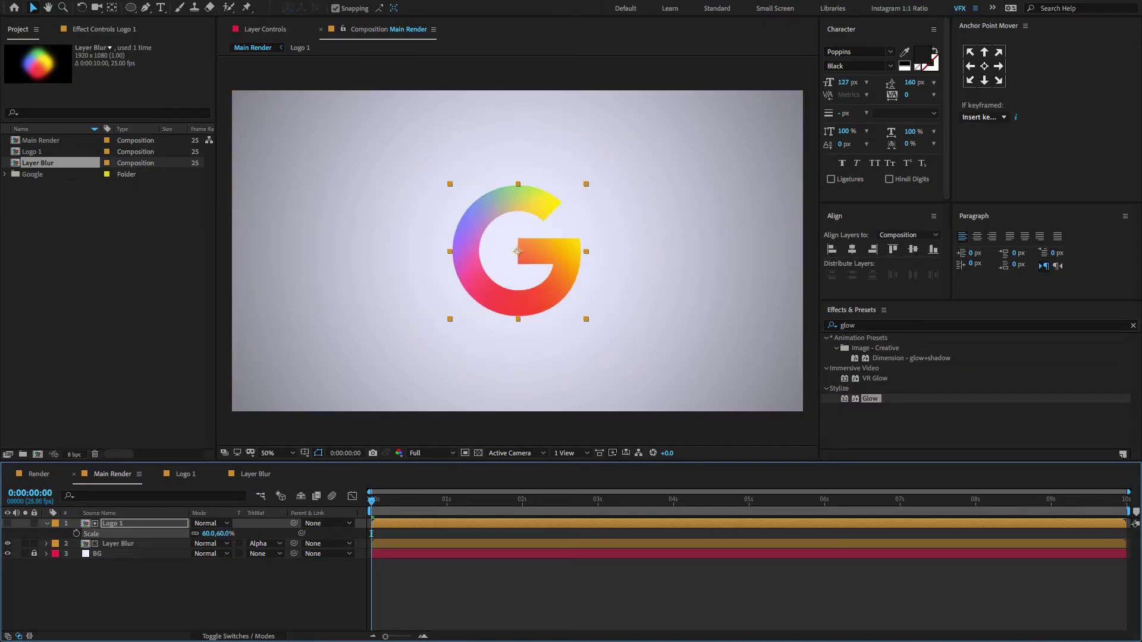
{"action": "left_click_drag", "start_coordinate": [230, 535], "coordinate": [237, 534]}
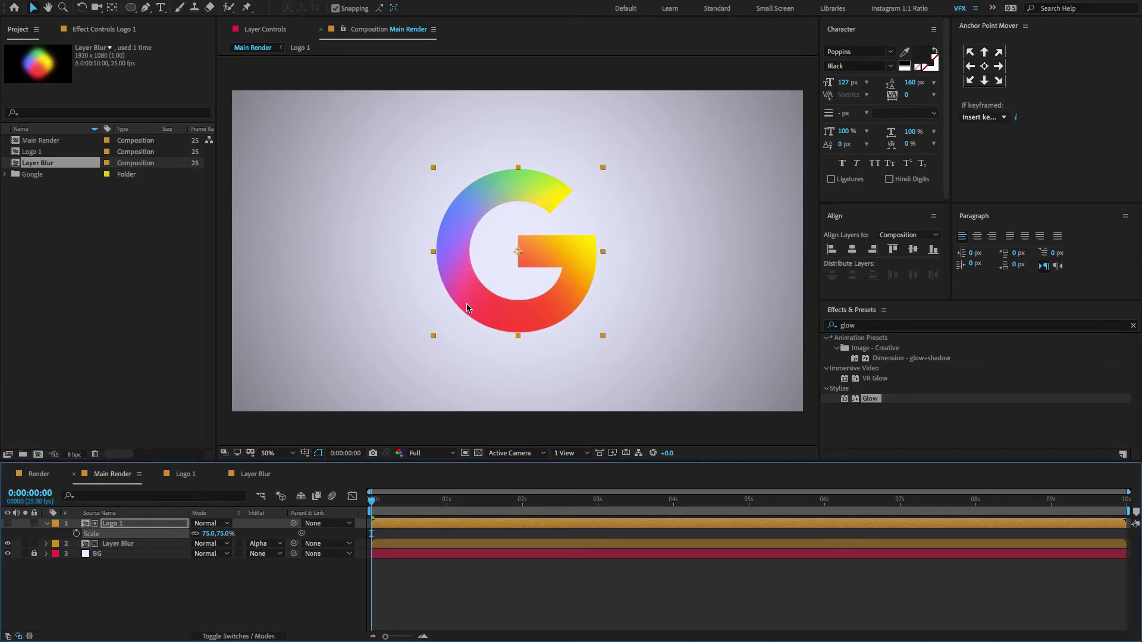
{"action": "left_click", "coordinate": [47, 523]}
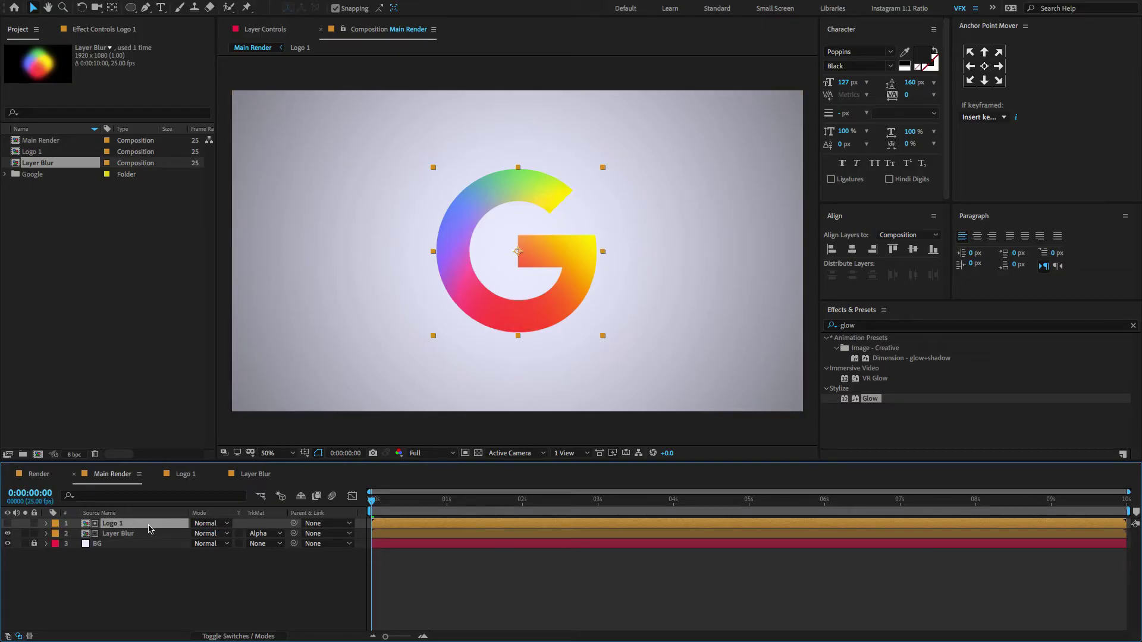
Duplicate Logo 1, make the copy visible, and move it below Layer Blur
{"action": "key", "text": "ctrl+d"}
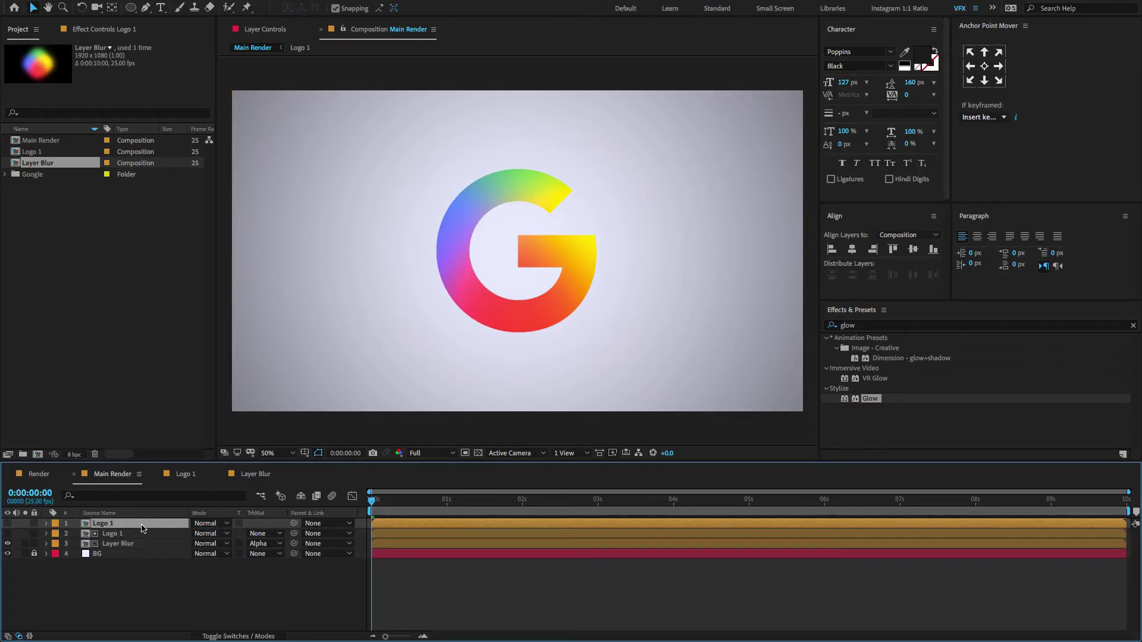
{"action": "left_click", "coordinate": [7, 524]}
{"action": "left_click_drag", "start_coordinate": [120, 528], "coordinate": [124, 553]}
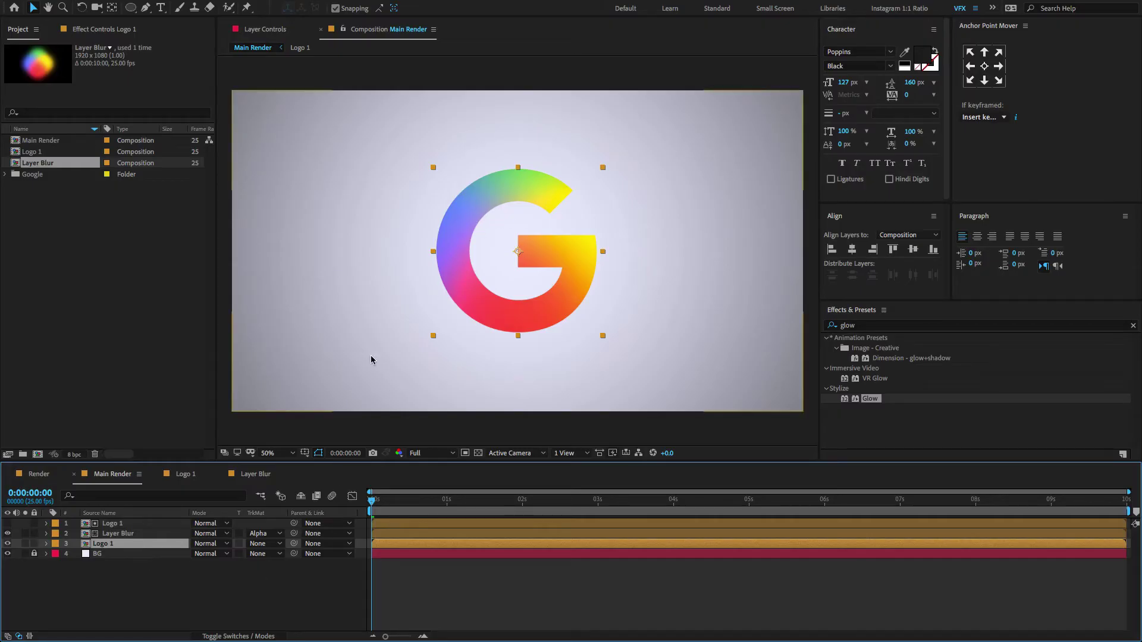
{"action": "right_click", "coordinate": [175, 573]}
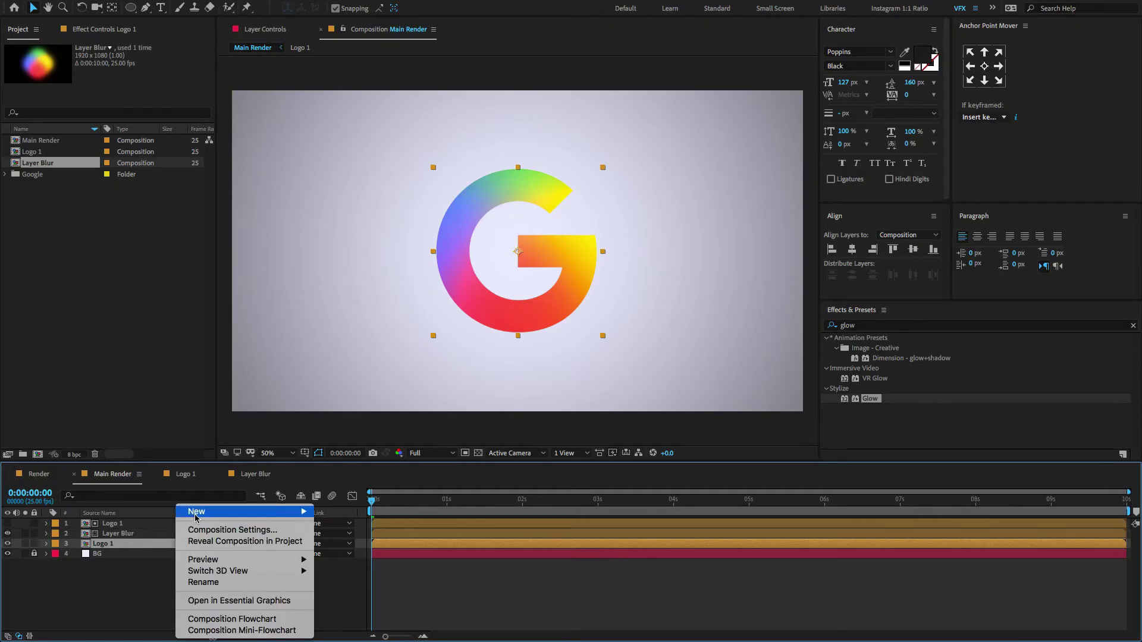
Add a top null named Controls 1 and parent the three logo layers to it
{"action": "mouse_move", "coordinate": [297, 515]}
{"action": "left_click", "coordinate": [349, 576]}
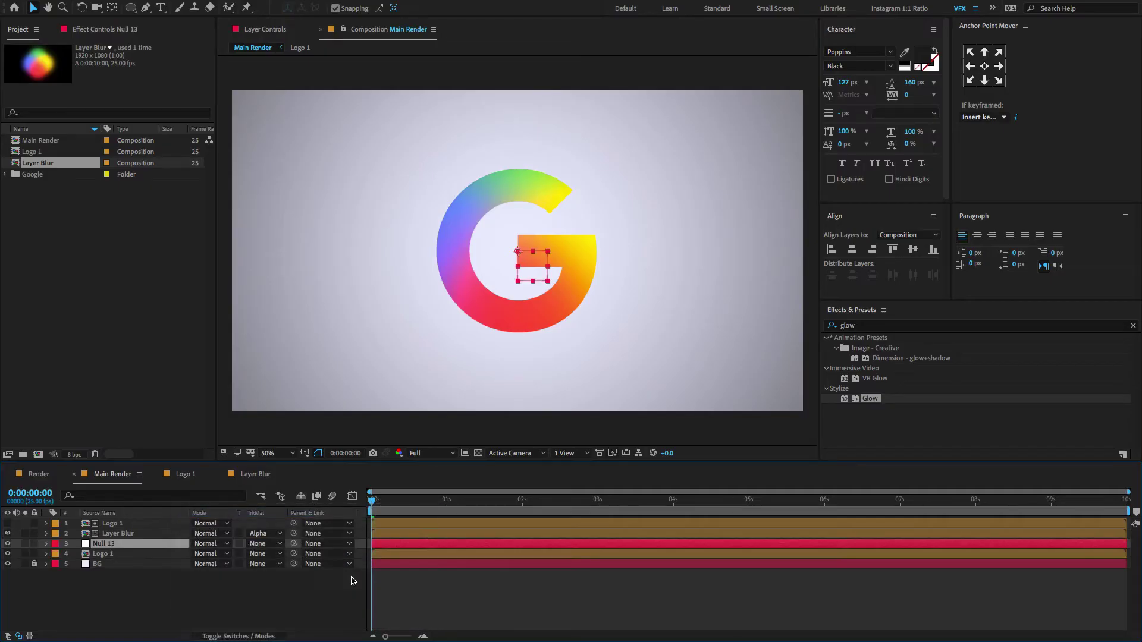
{"action": "left_click_drag", "start_coordinate": [122, 546], "coordinate": [124, 523]}
{"action": "key", "text": "Return"}
{"action": "type", "text": "Controls"}
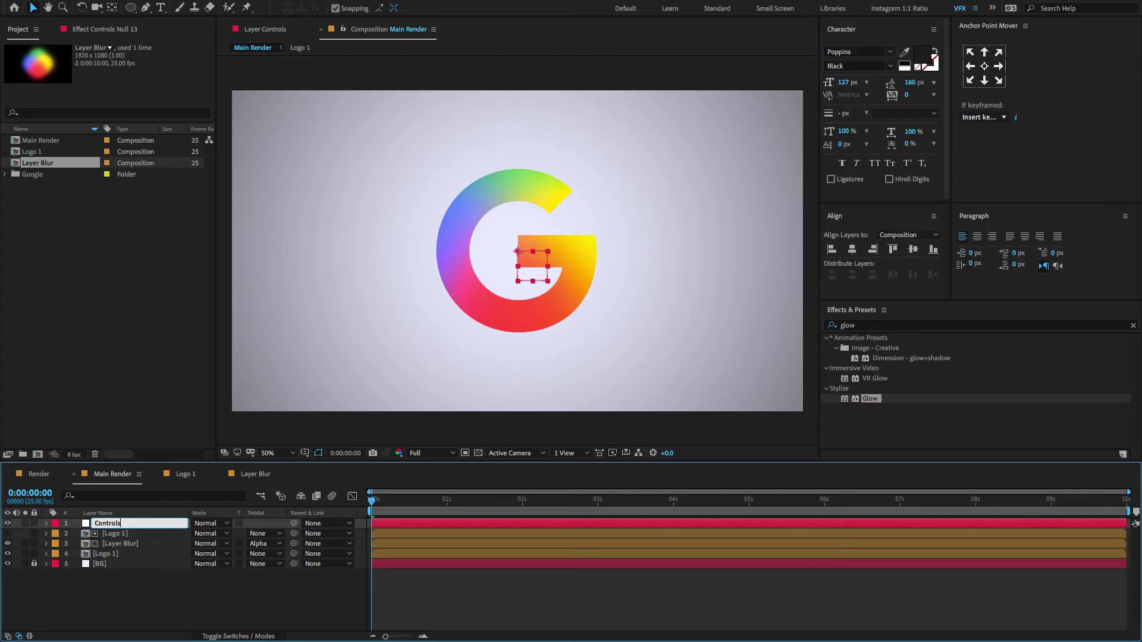
{"action": "type", "text": " 1"}
{"action": "left_click", "coordinate": [152, 580]}
{"action": "left_click", "coordinate": [129, 557]}
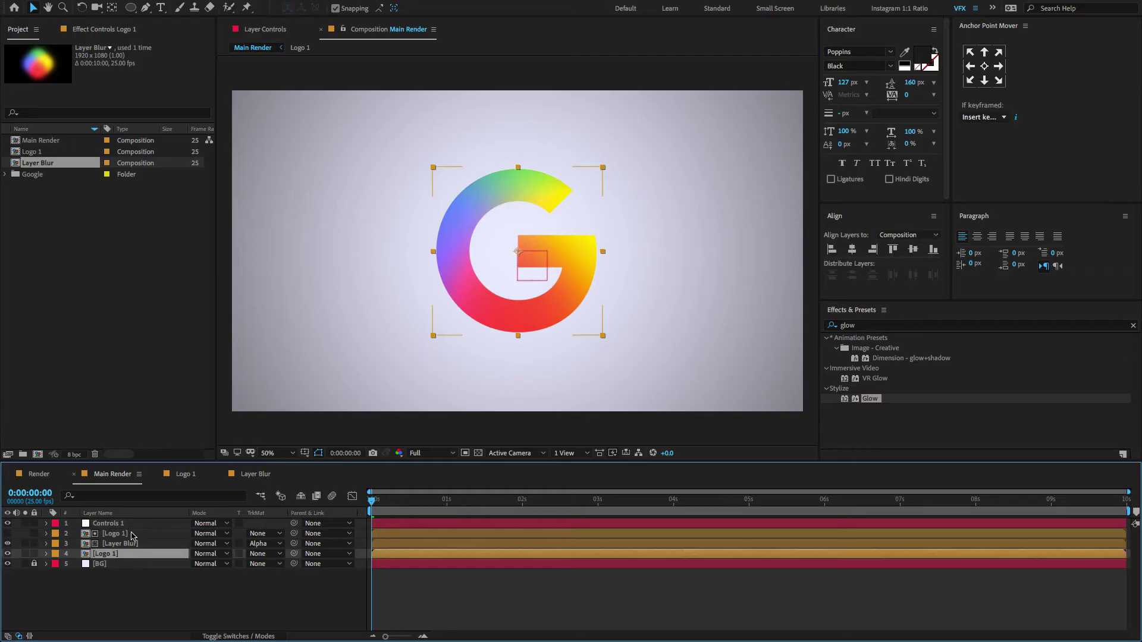
{"action": "left_click", "coordinate": [132, 535], "text": "shift"}
{"action": "left_click_drag", "start_coordinate": [296, 540], "coordinate": [134, 526]}
{"action": "left_click", "coordinate": [135, 526]}
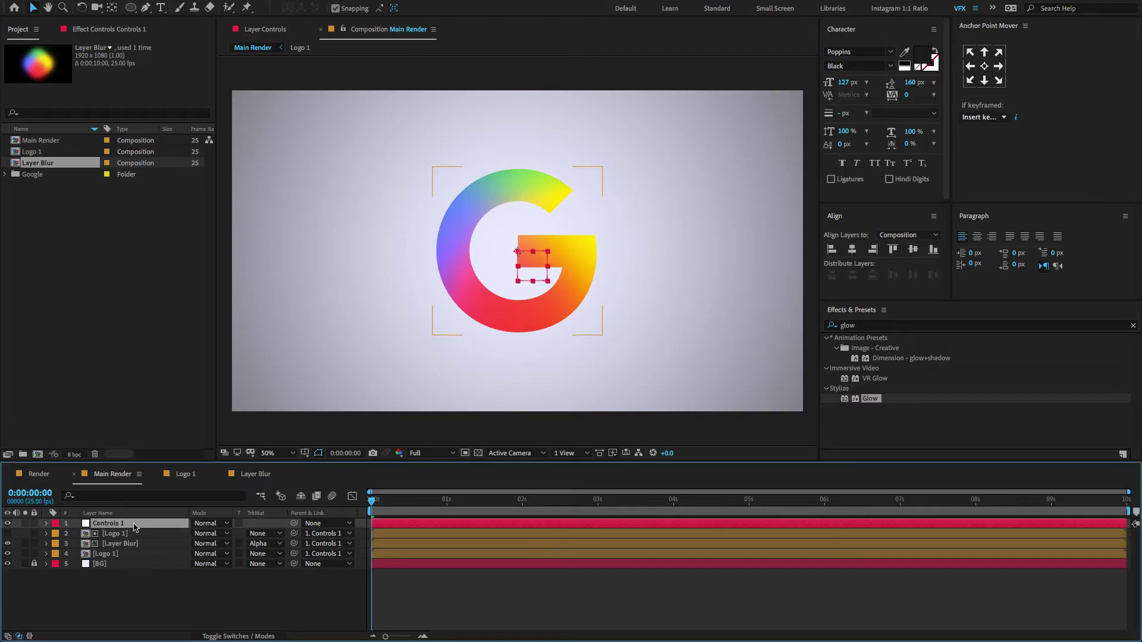
Make all the layers 3D, enable composition motion blur, and show Controls 1's rotation
{"action": "key", "text": "F4"}
{"action": "key", "text": "ctrl+a"}
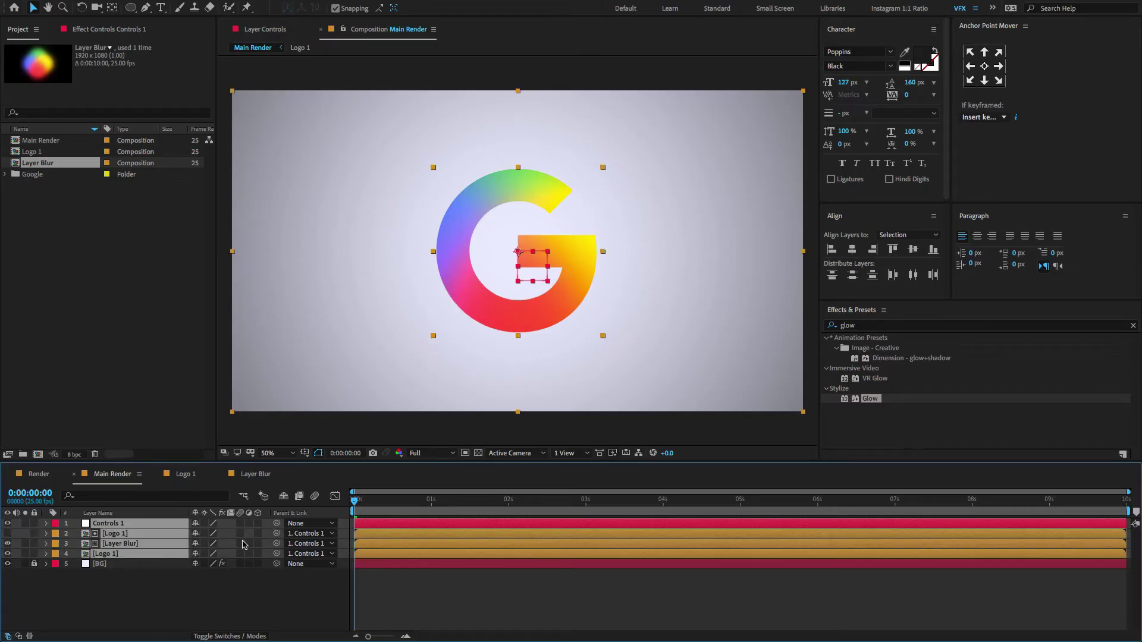
{"action": "left_click_drag", "start_coordinate": [259, 524], "coordinate": [244, 549]}
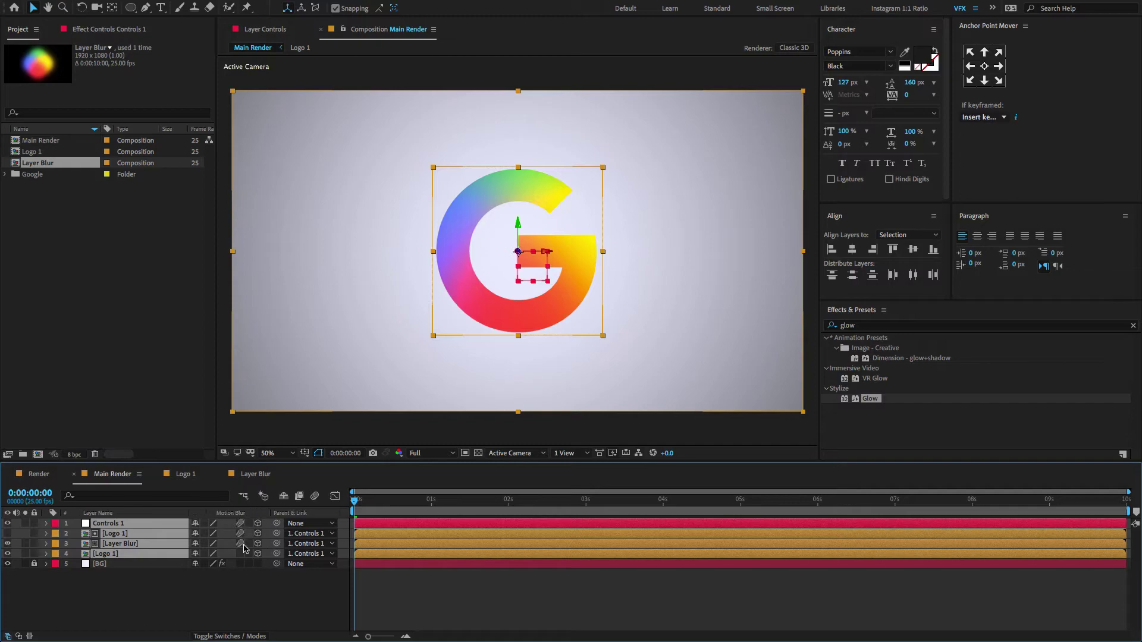
{"action": "left_click", "coordinate": [317, 497]}
{"action": "left_click", "coordinate": [218, 590]}
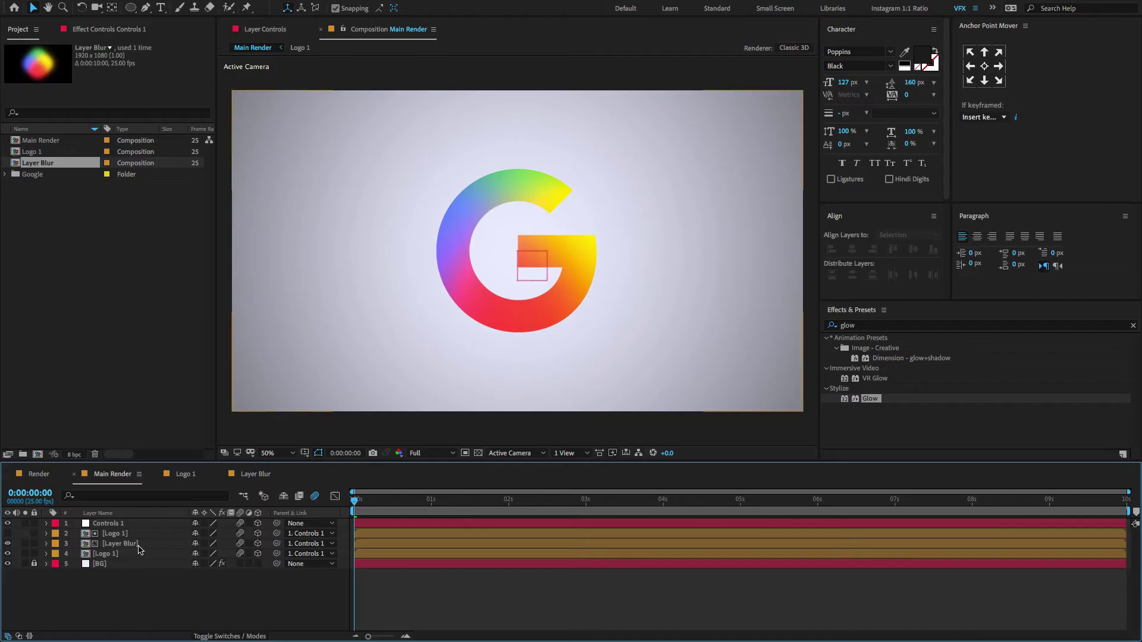
{"action": "left_click", "coordinate": [134, 526]}
{"action": "key", "text": "r"}
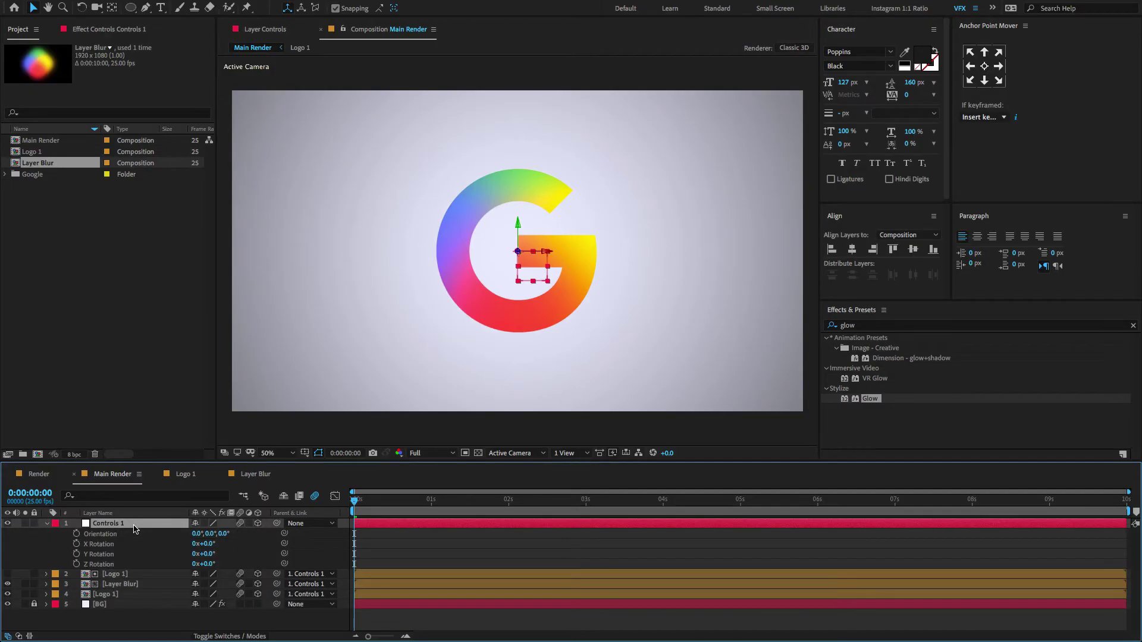
Keyframe Controls 1's scale from 0% at the start to 100% at 2 seconds
{"action": "key", "text": "s"}
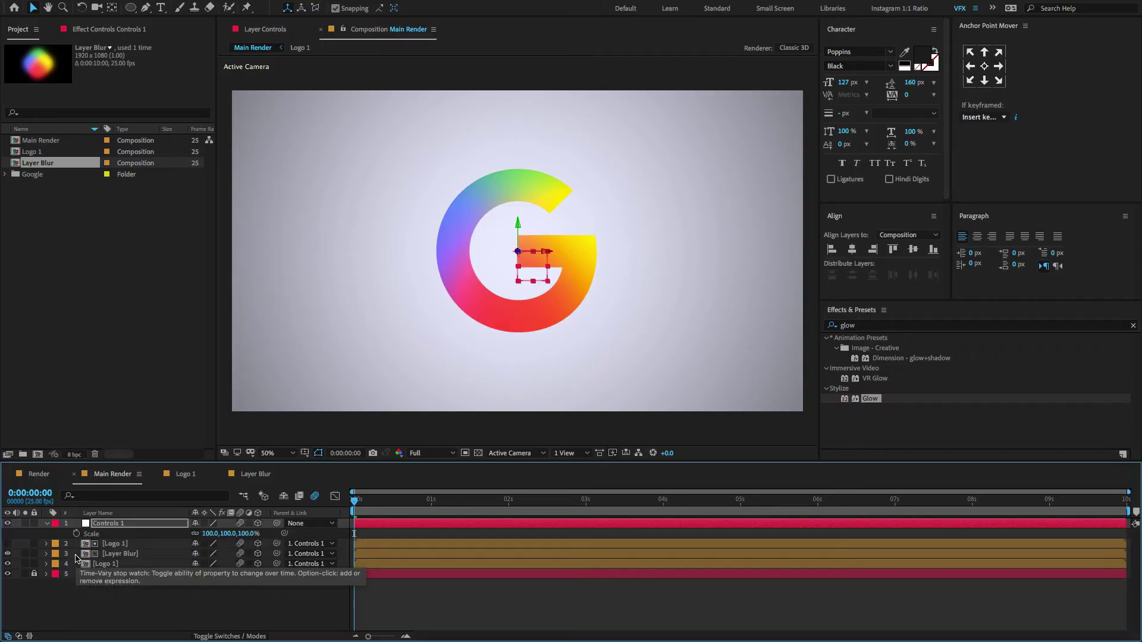
{"action": "left_click", "coordinate": [76, 534]}
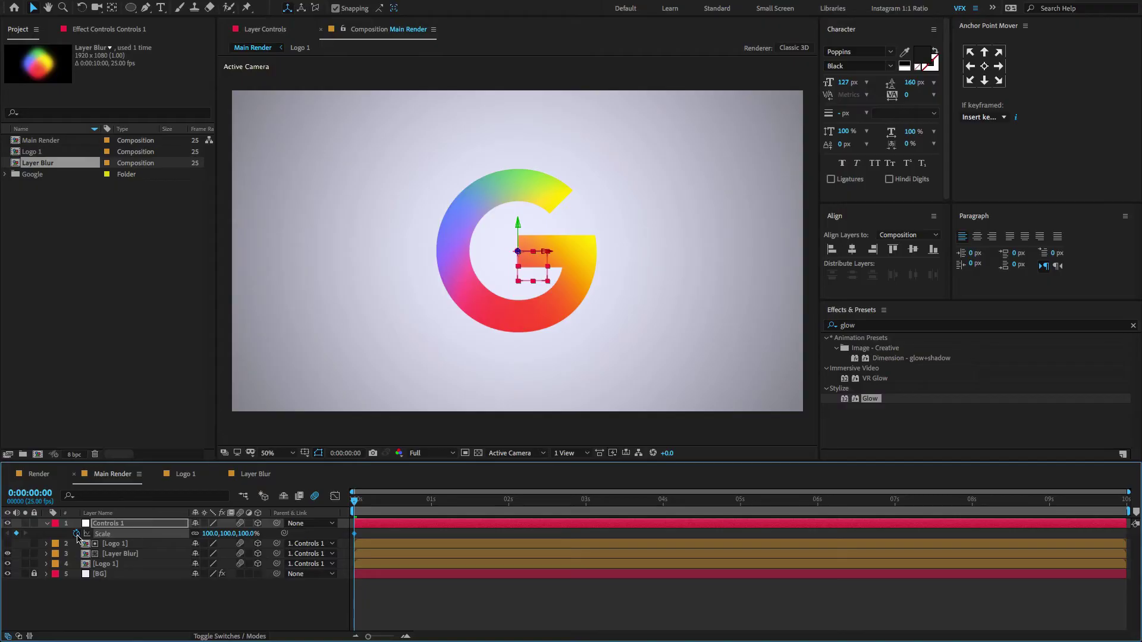
{"action": "key", "text": "s"}
{"action": "key", "text": "u"}
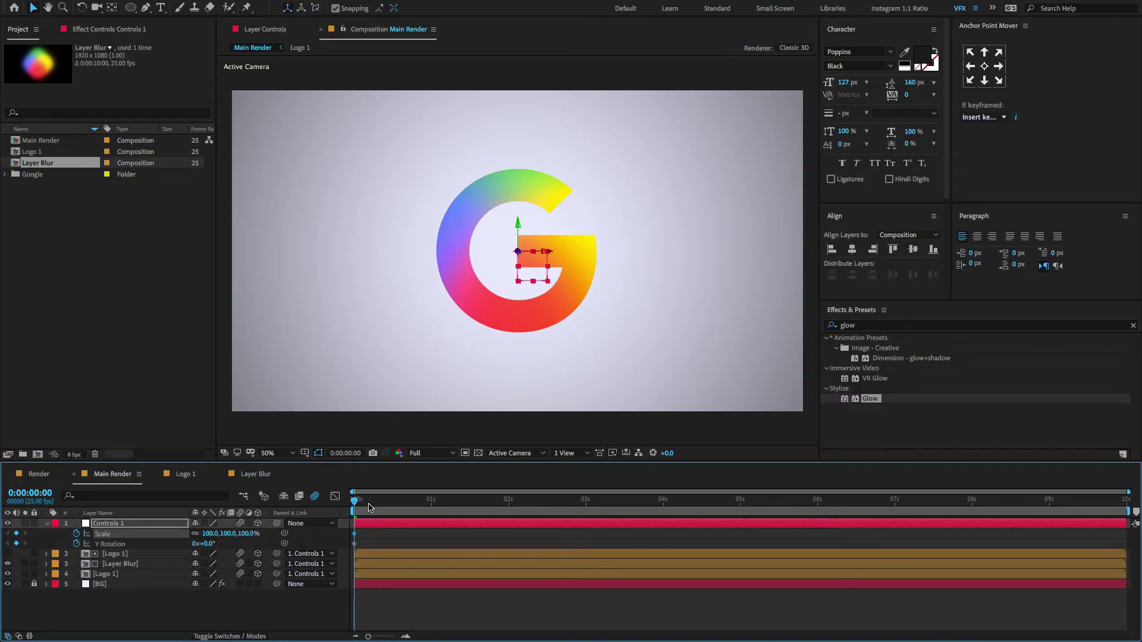
{"action": "left_click", "coordinate": [249, 534]}
{"action": "type", "text": "0"}
{"action": "key", "text": "Return"}
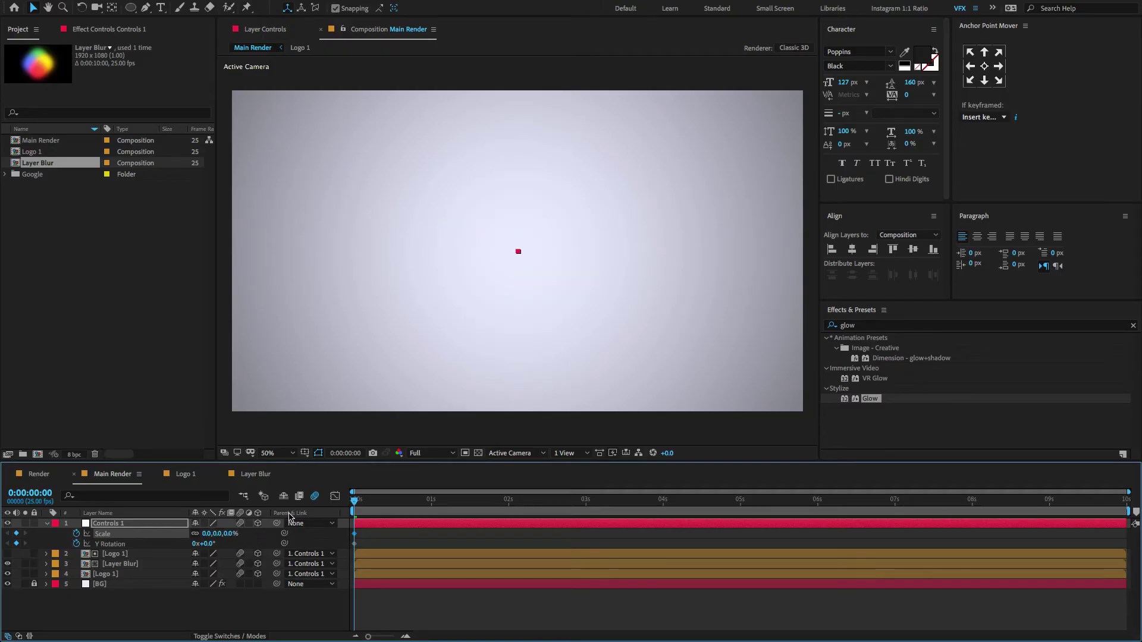
{"action": "left_click_drag", "start_coordinate": [372, 508], "coordinate": [506, 509]}
{"action": "left_click", "coordinate": [232, 534]}
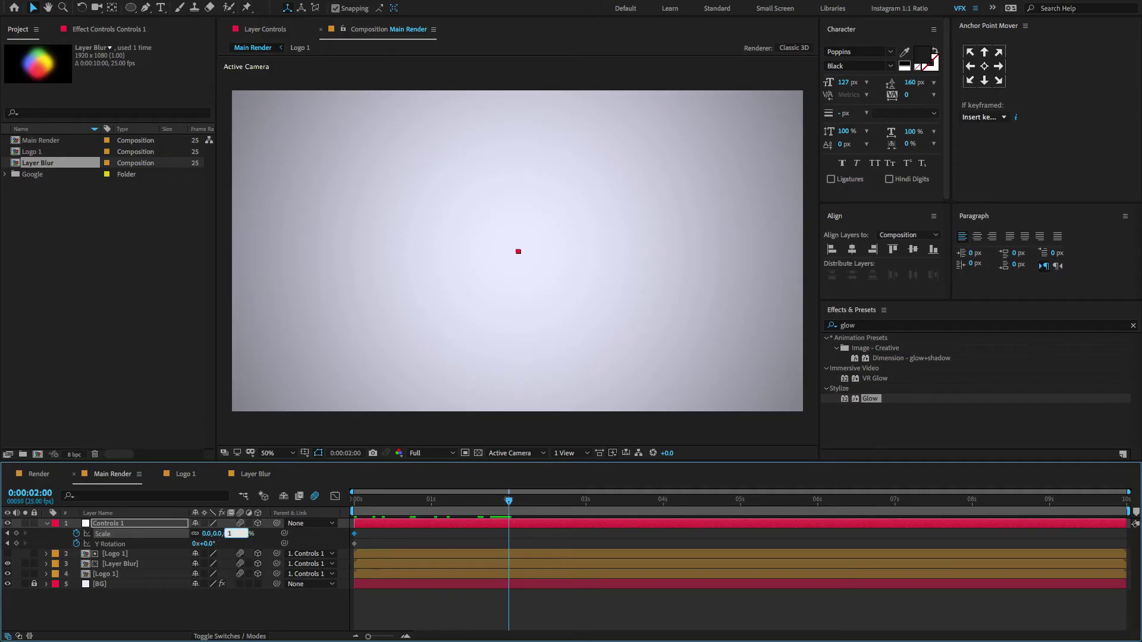
{"action": "type", "text": "100"}
{"action": "key", "text": "Return"}
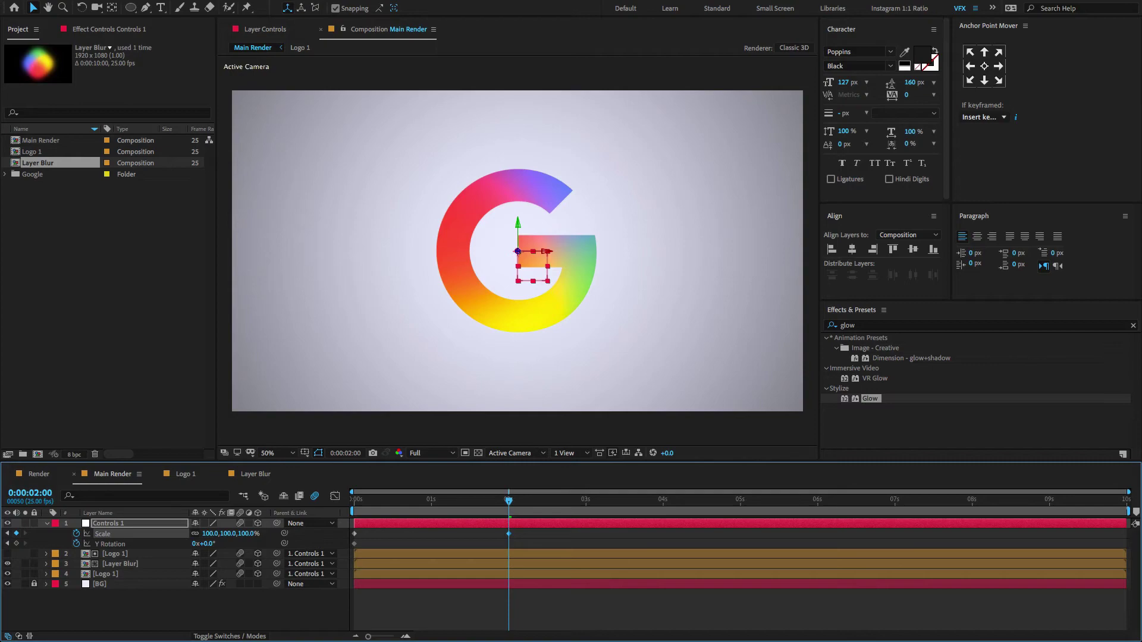
Set Controls 1's Y Rotation to -1 revolution and preview the logo spin
{"action": "left_click", "coordinate": [197, 544]}
{"action": "type", "text": "-1"}
{"action": "key", "text": "Return"}
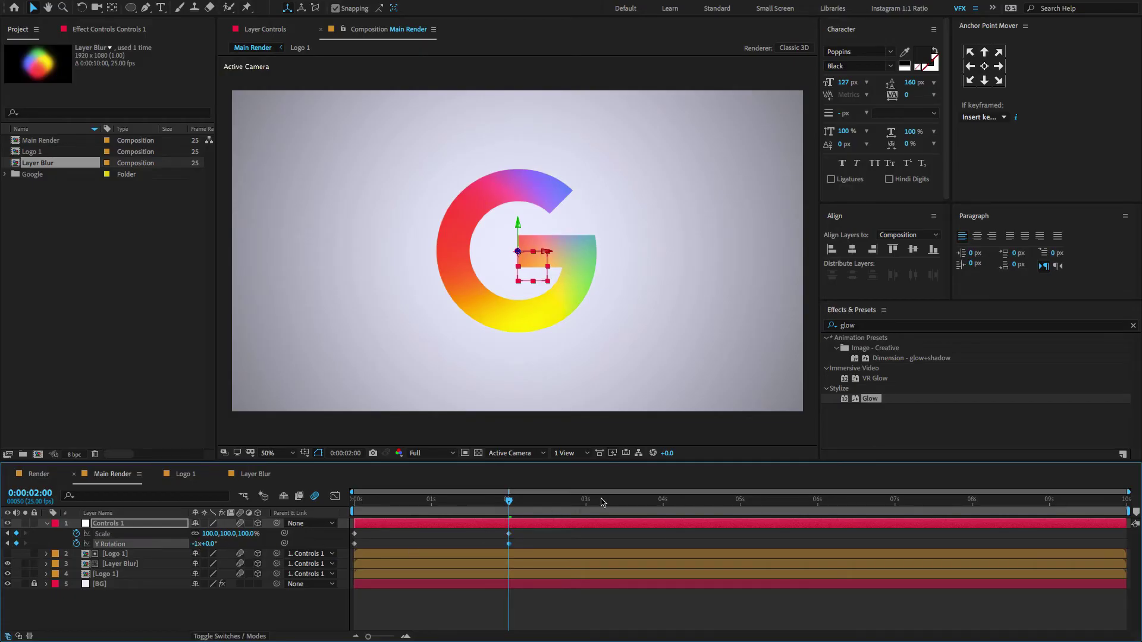
{"action": "left_click_drag", "start_coordinate": [564, 505], "coordinate": [624, 511]}
{"action": "key", "text": "space"}
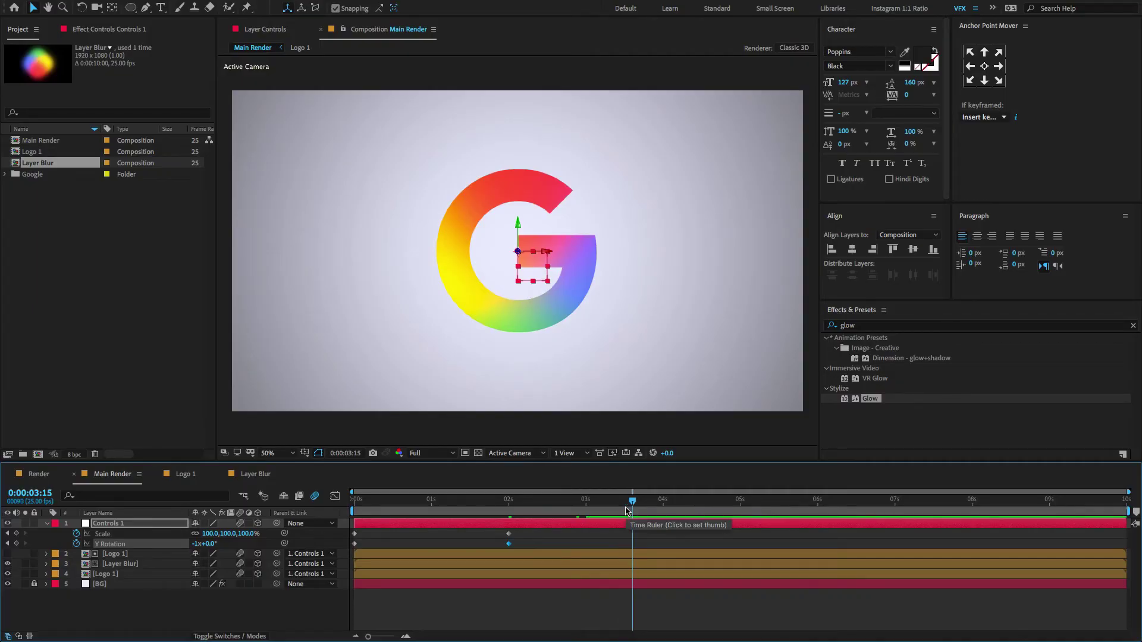
Set the scale to 60% at 3:15 and Easy Ease all Scale and Y Rotation keyframes
{"action": "left_click", "coordinate": [248, 534]}
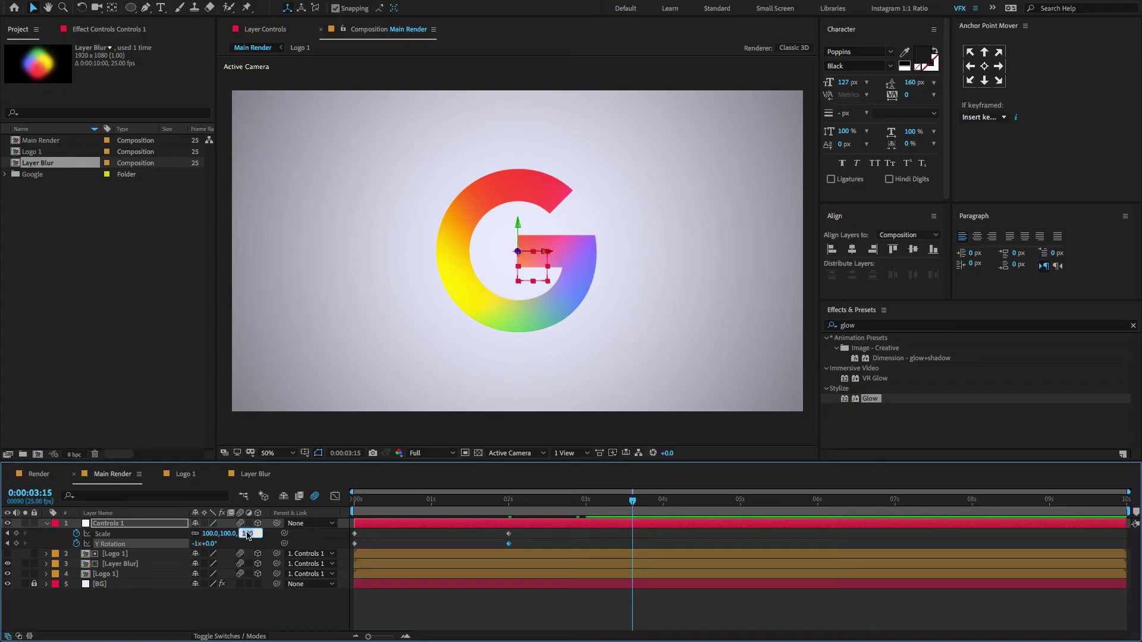
{"action": "key", "text": "Return"}
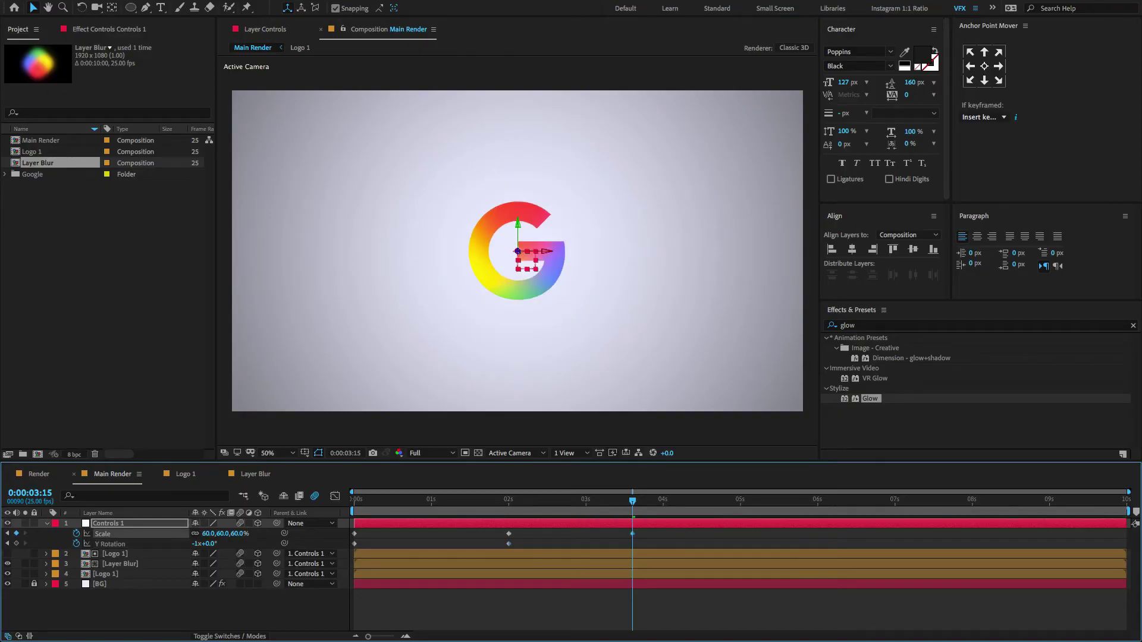
{"action": "left_click_drag", "start_coordinate": [671, 537], "coordinate": [332, 556]}
{"action": "key", "text": "F9"}
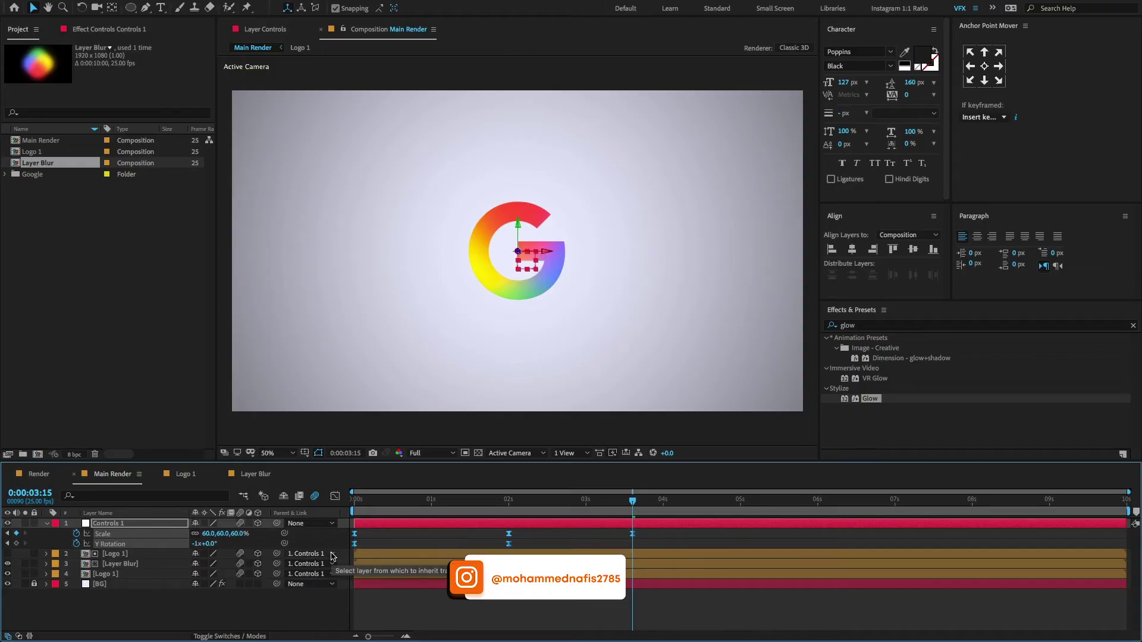
{"action": "left_click", "coordinate": [335, 497]}
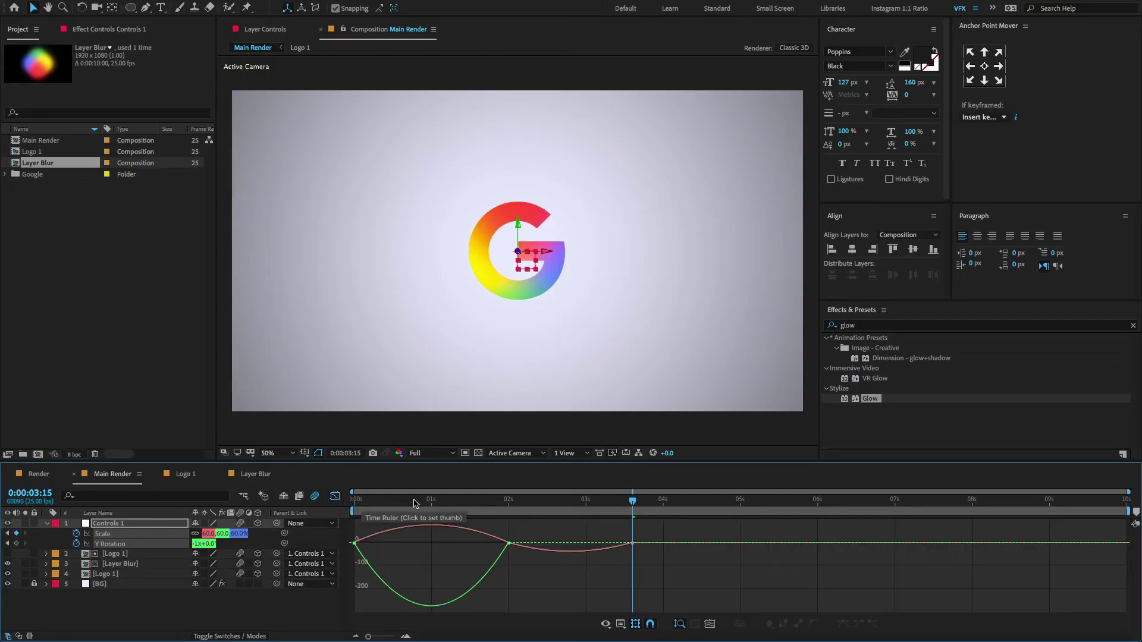
Lengthen the incoming and outgoing eases around the 2-second Y Rotation keyframe, then return to the start
{"action": "key", "text": "space"}
{"action": "key", "text": "space"}
{"action": "left_click", "coordinate": [509, 543]}
{"action": "left_click_drag", "start_coordinate": [483, 545], "coordinate": [431, 543]}
{"action": "left_click", "coordinate": [508, 500]}
{"action": "key", "text": "equal"}
{"action": "key", "text": "equal"}
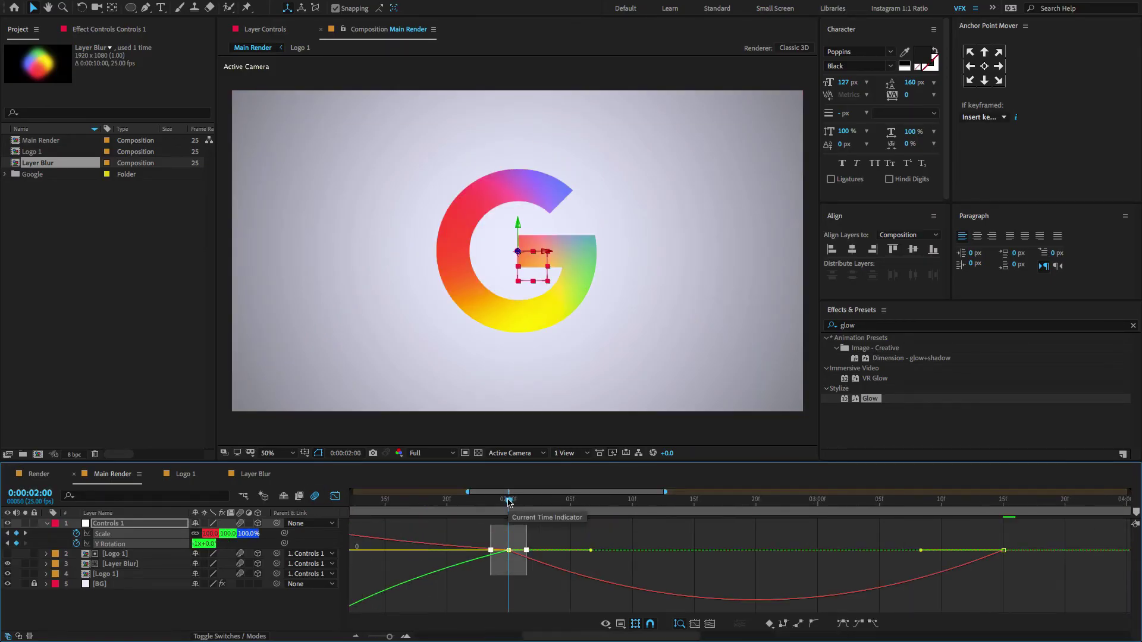
{"action": "left_click_drag", "start_coordinate": [591, 543], "coordinate": [691, 544]}
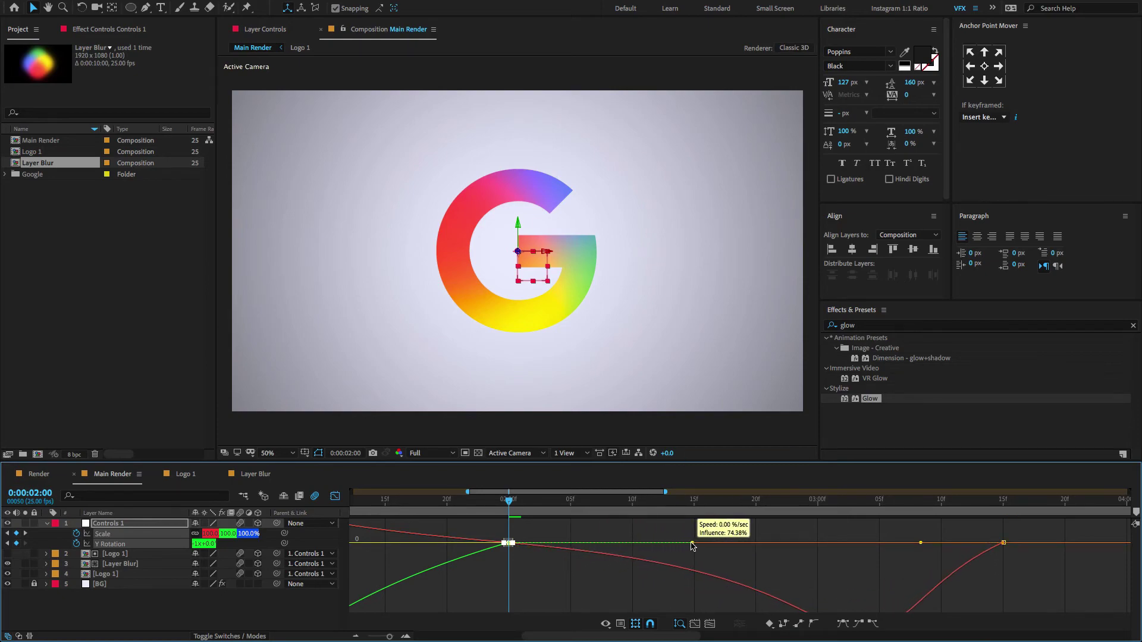
{"action": "left_click_drag", "start_coordinate": [919, 542], "coordinate": [820, 537]}
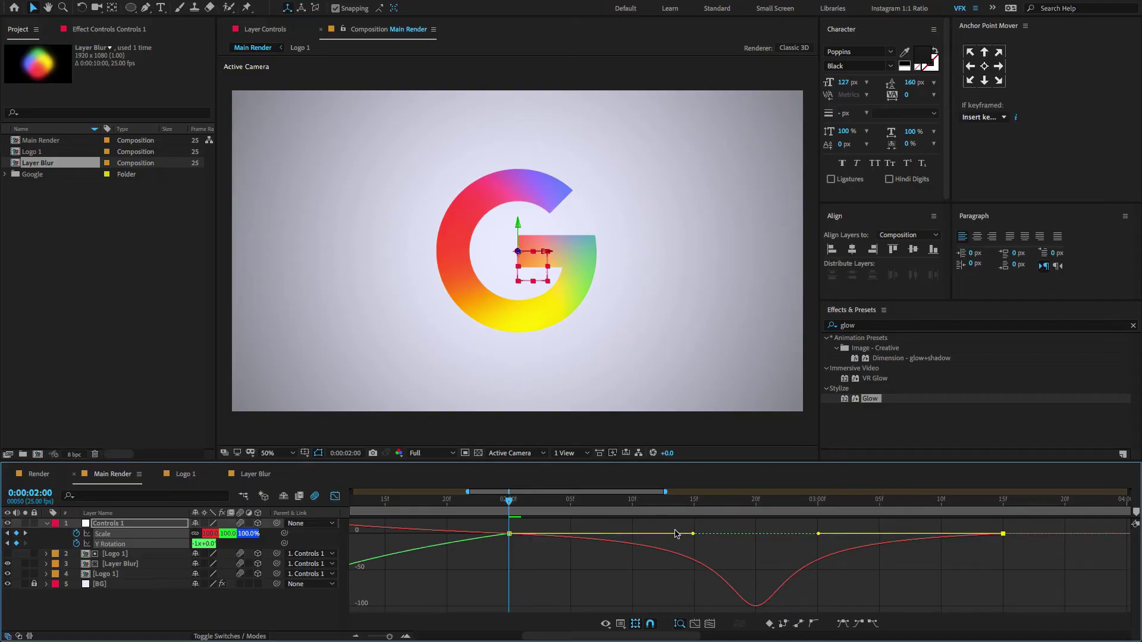
{"action": "key", "text": "Home"}
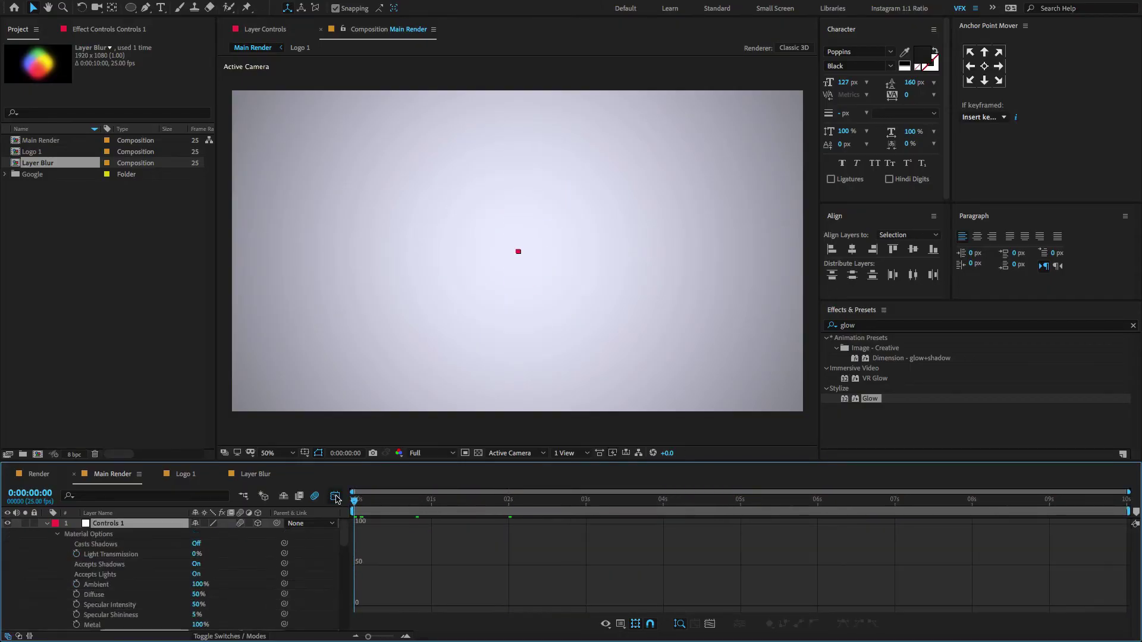
{"action": "left_click", "coordinate": [334, 496]}
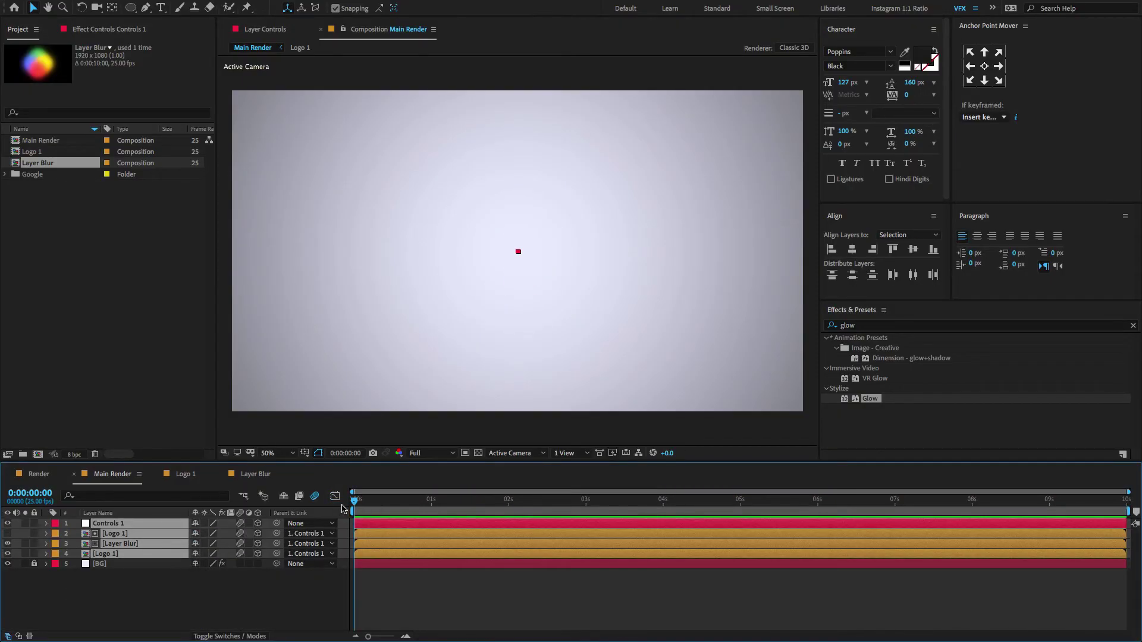
{"action": "key", "text": "space"}
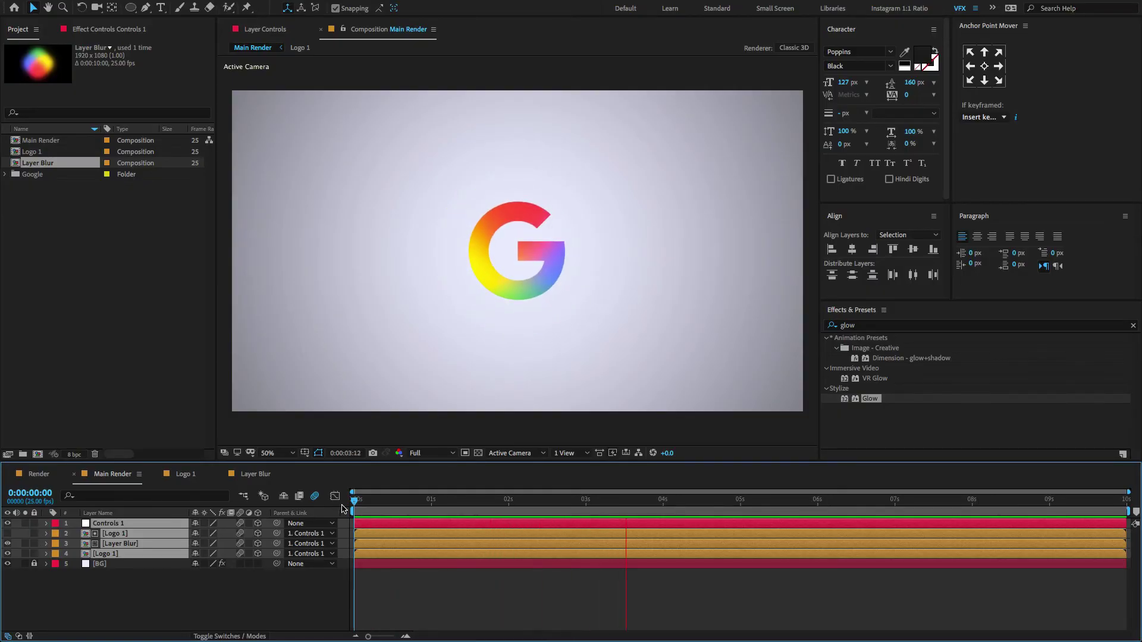
{"action": "key", "text": "space"}
{"action": "key", "text": "space"}
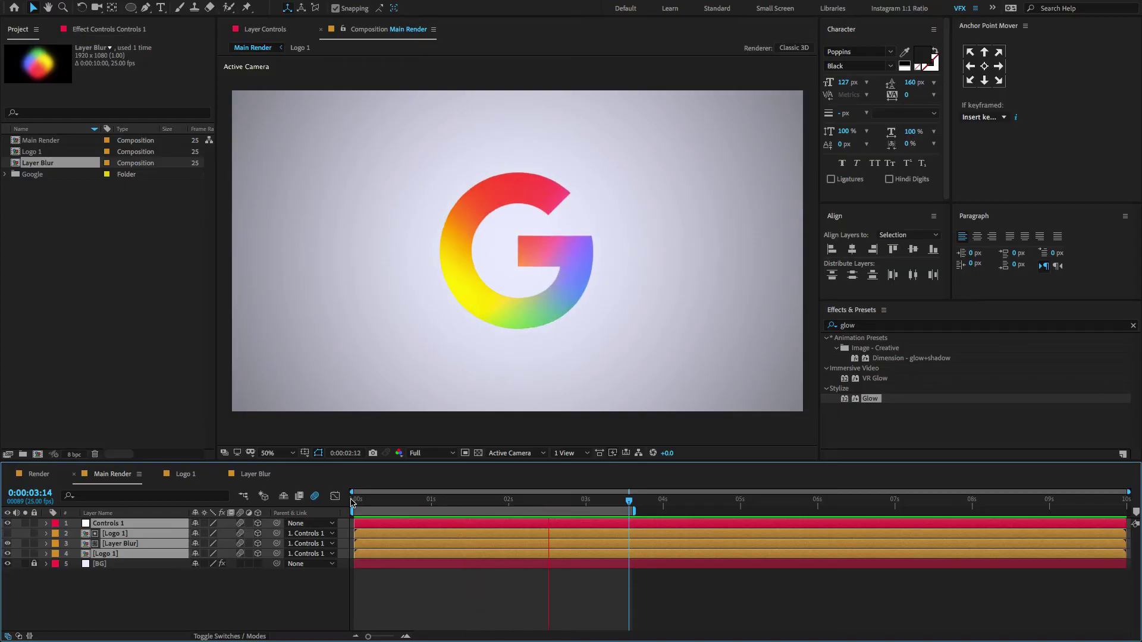
{"action": "left_click_drag", "start_coordinate": [351, 502], "coordinate": [511, 502]}
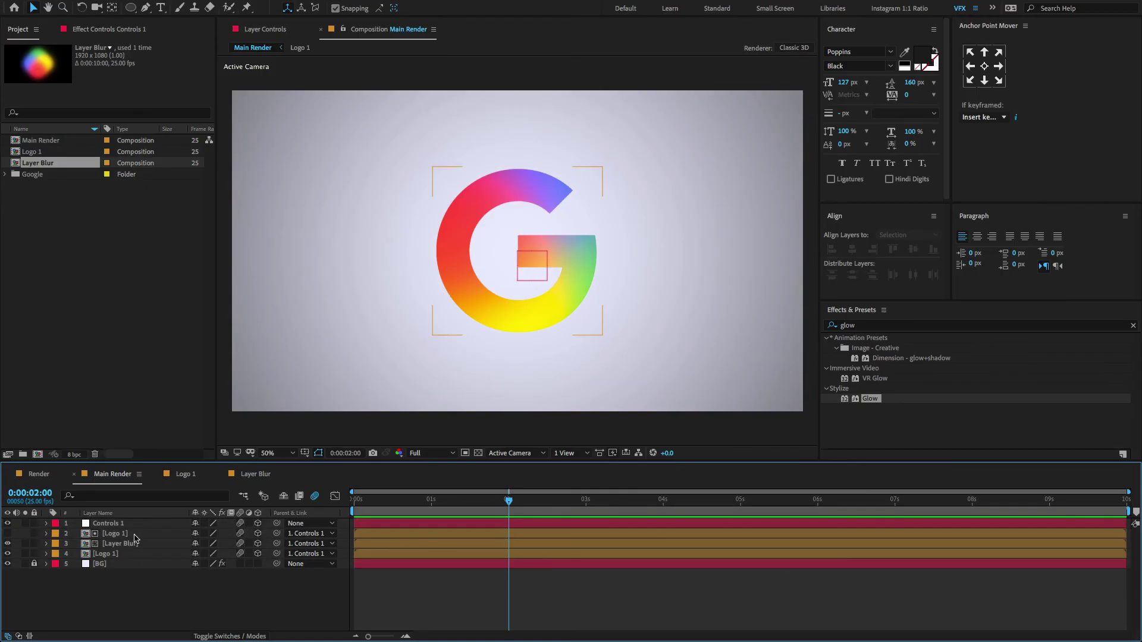
Keyframe Logo 1 and Layer Blur opacity at 2s, then lower it at 3s
{"action": "left_click", "coordinate": [115, 533]}
{"action": "left_click", "coordinate": [136, 544], "text": "shift"}
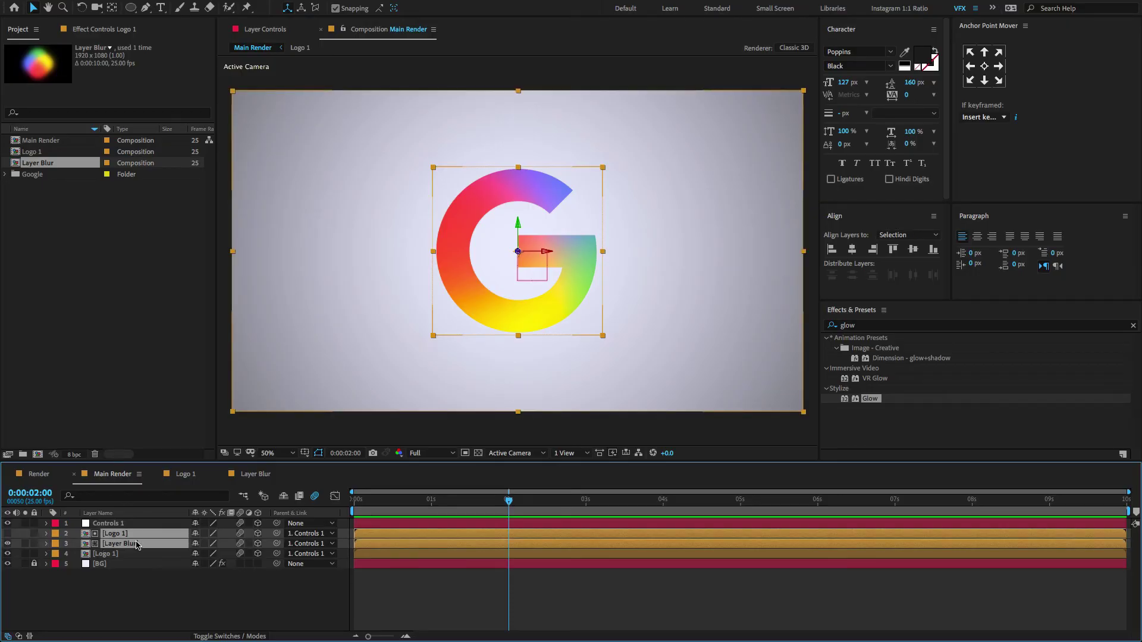
{"action": "key", "text": "t"}
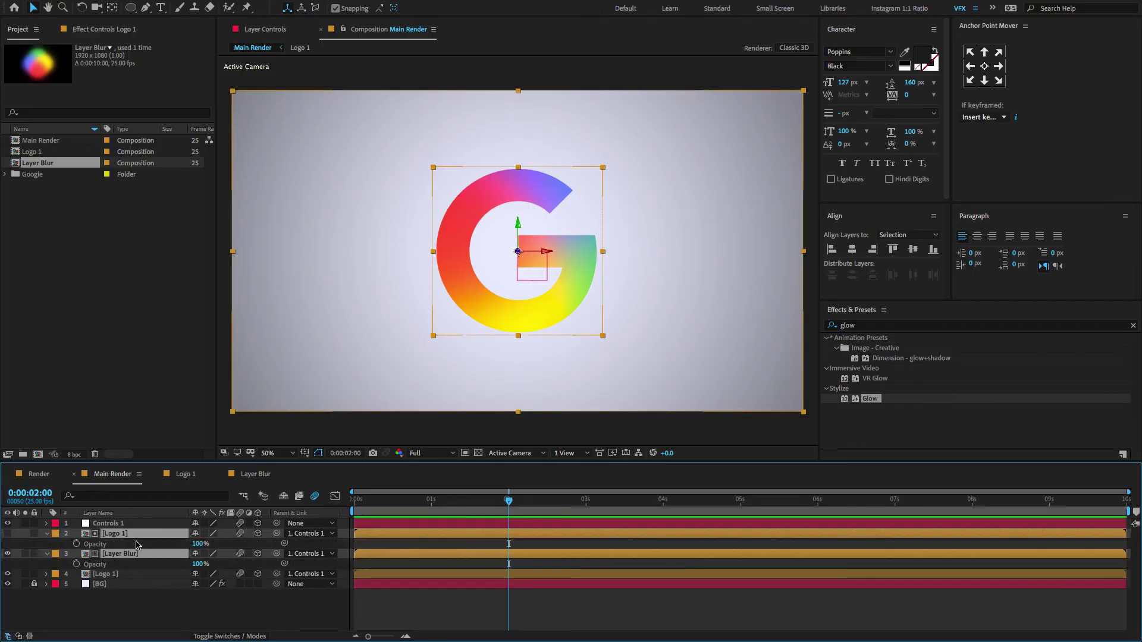
{"action": "left_click", "coordinate": [76, 543]}
{"action": "mouse_move", "coordinate": [570, 504]}
{"action": "left_mouse_down"}
{"action": "mouse_move", "coordinate": [580, 504]}
{"action": "mouse_move", "coordinate": [523, 504]}
{"action": "mouse_move", "coordinate": [586, 504]}
{"action": "left_mouse_up"}
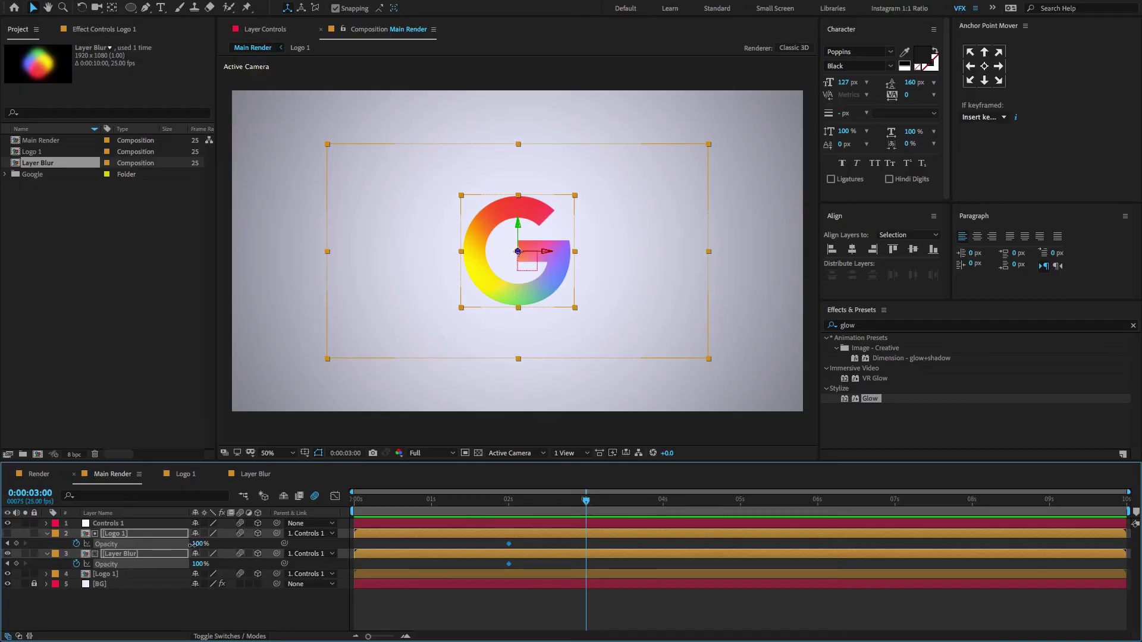
{"action": "left_click_drag", "start_coordinate": [200, 544], "coordinate": [185, 543]}
{"action": "left_click_drag", "start_coordinate": [545, 501], "coordinate": [509, 503]}
Apply Easy Ease to the four opacity keyframes and inspect their speed curve in the Graph Editor
{"action": "left_click", "coordinate": [605, 543]}
{"action": "left_click_drag", "start_coordinate": [613, 539], "coordinate": [490, 588]}
{"action": "key", "text": "F9"}
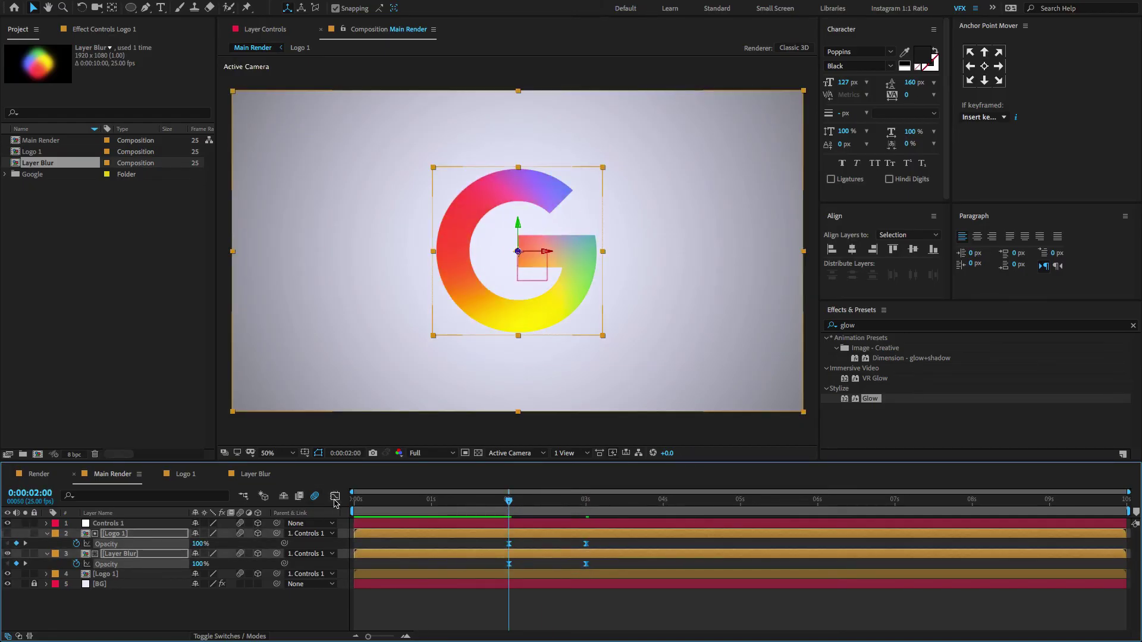
{"action": "left_click", "coordinate": [335, 497]}
{"action": "left_click_drag", "start_coordinate": [651, 554], "coordinate": [558, 531]}
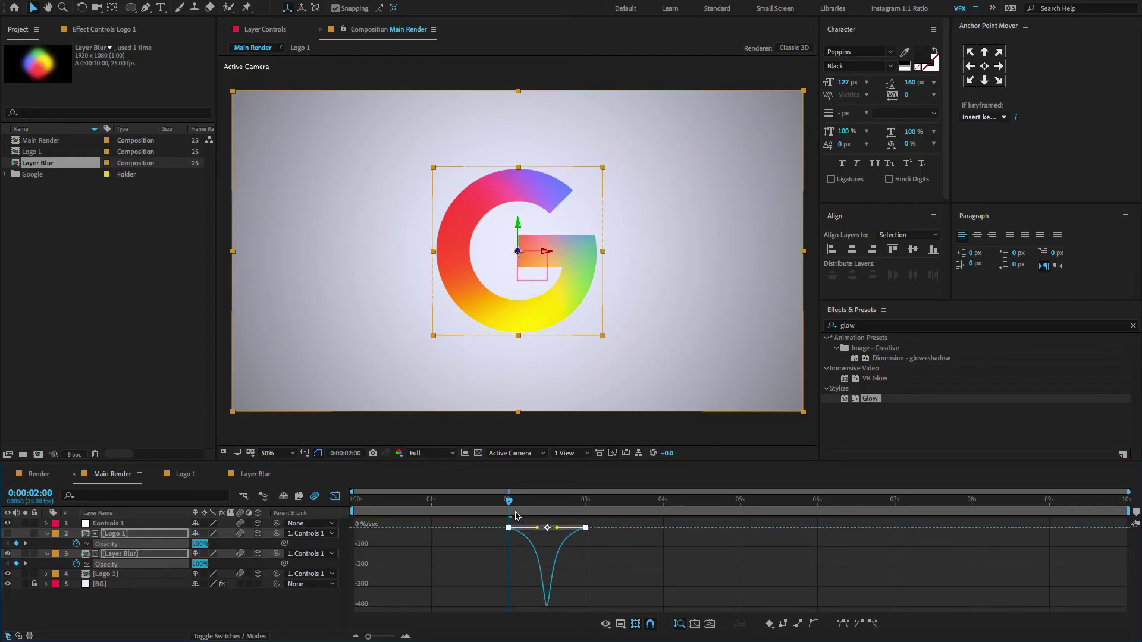
{"action": "left_click", "coordinate": [334, 496]}
Preview the opacity fade from just before 2 seconds, around 1:13–1:20
{"action": "left_click_drag", "start_coordinate": [501, 506], "coordinate": [486, 506]}
{"action": "key", "text": "space"}
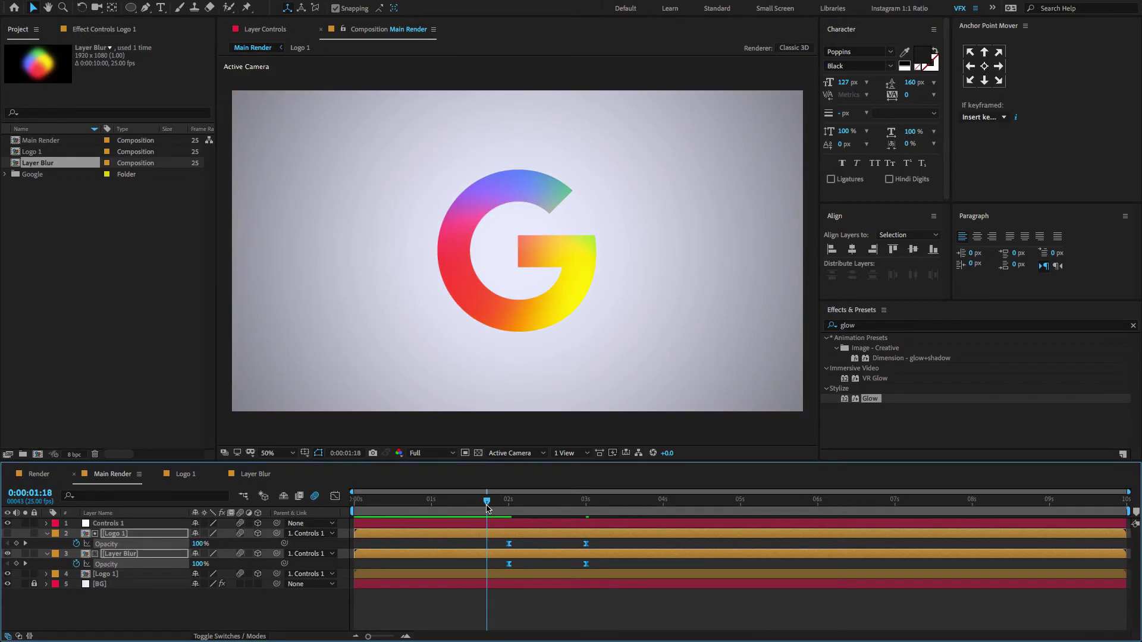
{"action": "key", "text": "space"}
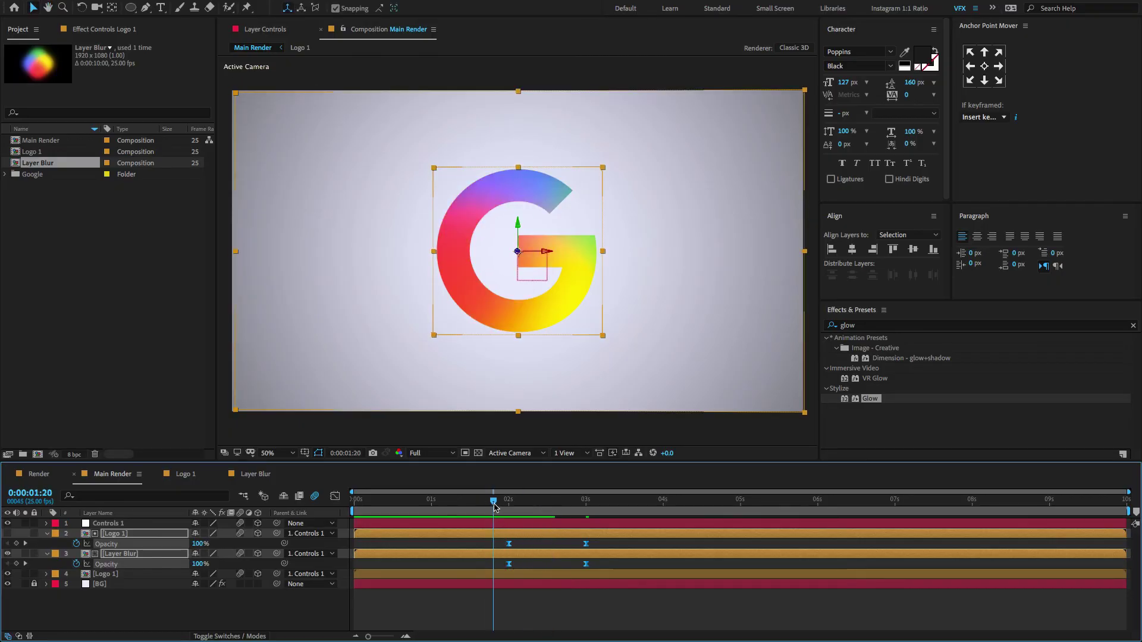
{"action": "left_click", "coordinate": [495, 506]}
{"action": "key", "text": "space"}
{"action": "key", "text": "space"}
{"action": "mouse_move", "coordinate": [494, 502]}
{"action": "left_mouse_down"}
{"action": "mouse_move", "coordinate": [471, 502]}
{"action": "mouse_move", "coordinate": [499, 504]}
{"action": "left_mouse_up"}
{"action": "key", "text": "space"}
{"action": "key", "text": "space"}
{"action": "key", "text": "space"}
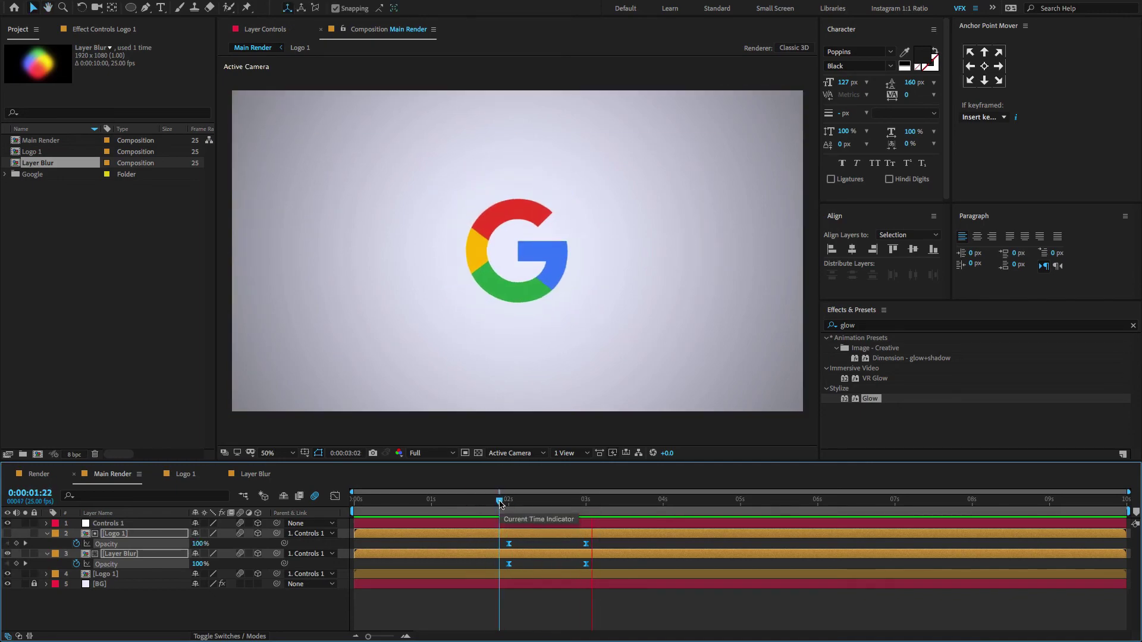
{"action": "key", "text": "u"}
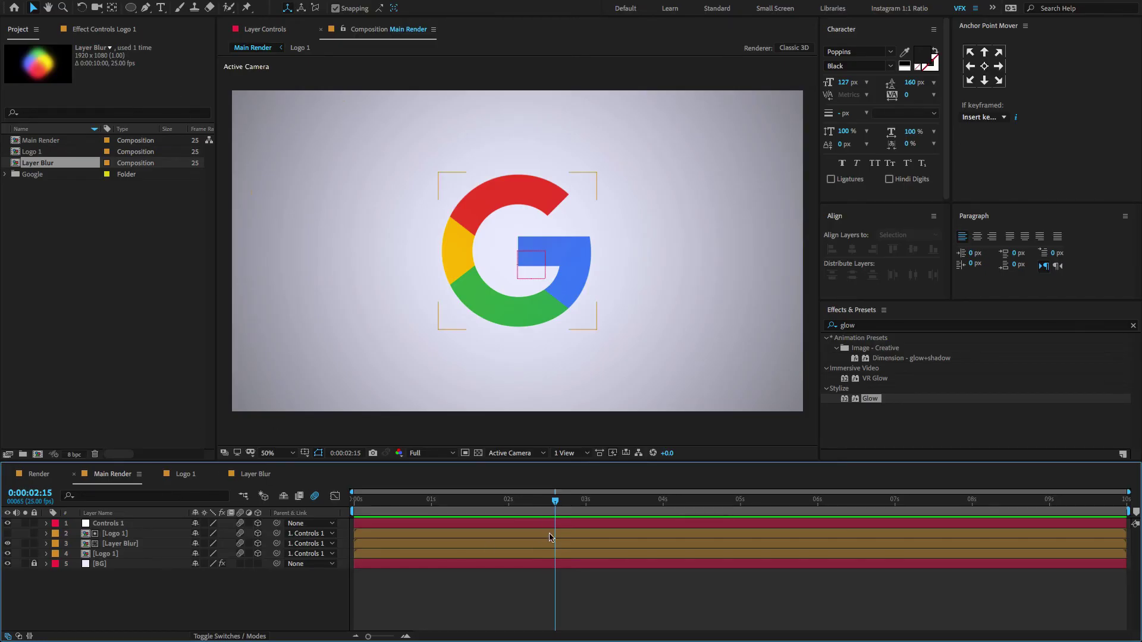
Add a layer marker at 2:15 on the lower Logo 1 layer and deselect all layers
{"action": "right_click", "coordinate": [555, 554]}
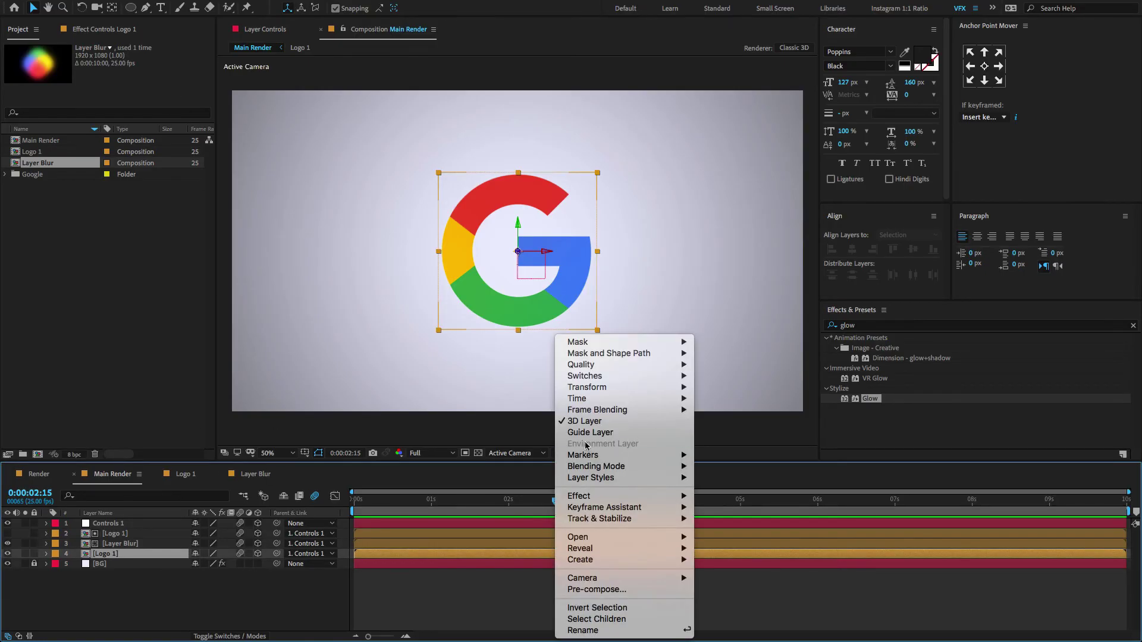
{"action": "mouse_move", "coordinate": [586, 455]}
{"action": "left_click", "coordinate": [711, 456]}
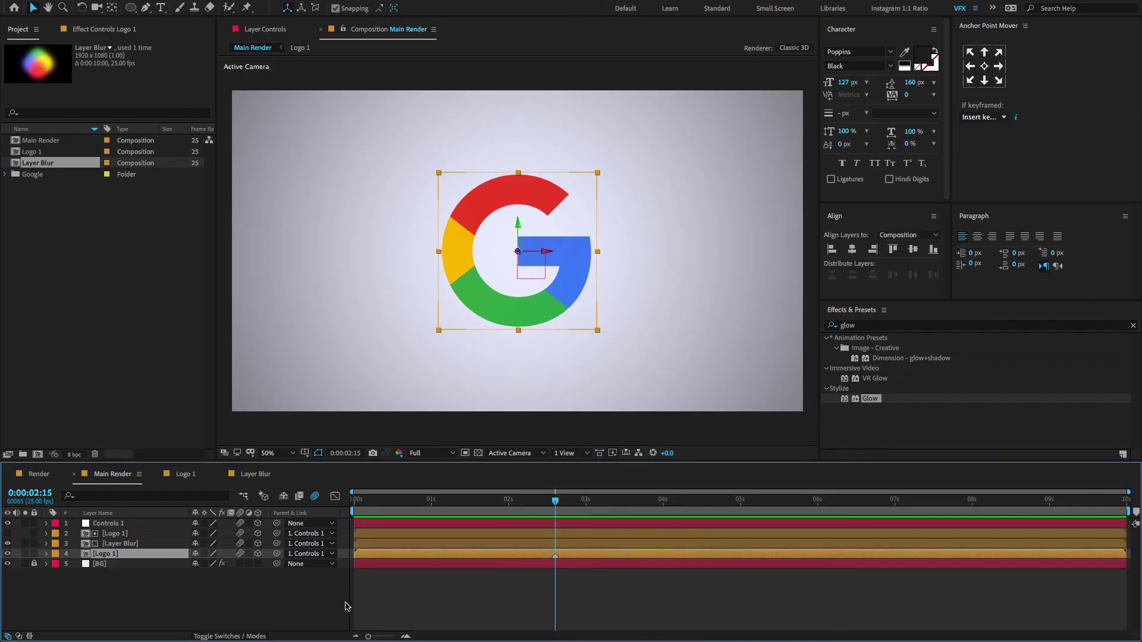
{"action": "left_click", "coordinate": [125, 585]}
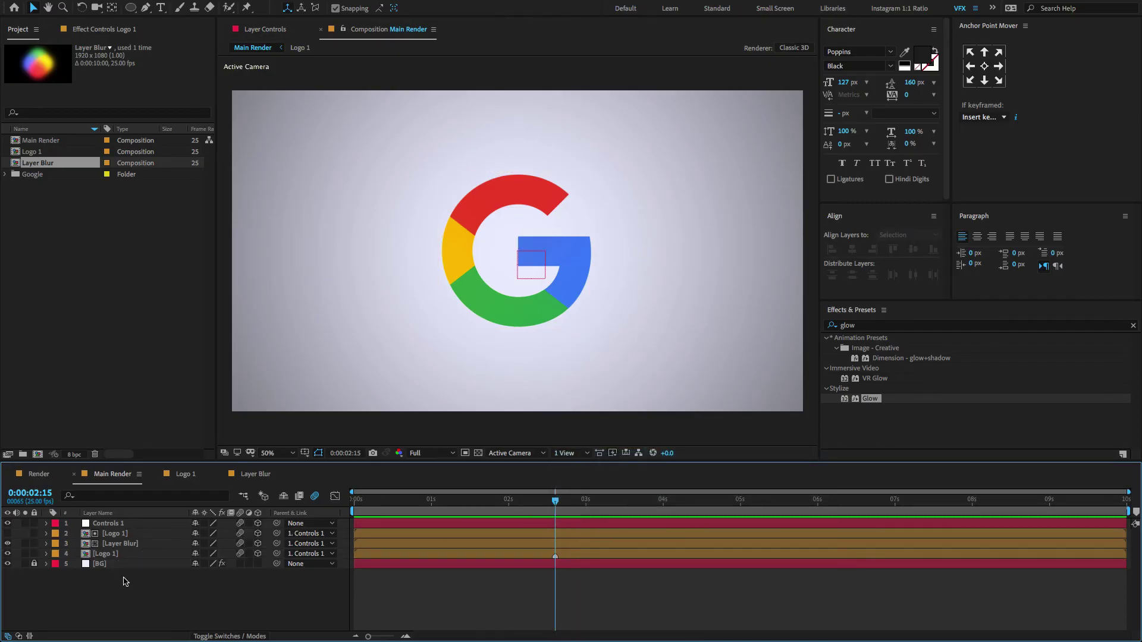
{"action": "left_click", "coordinate": [161, 8]}
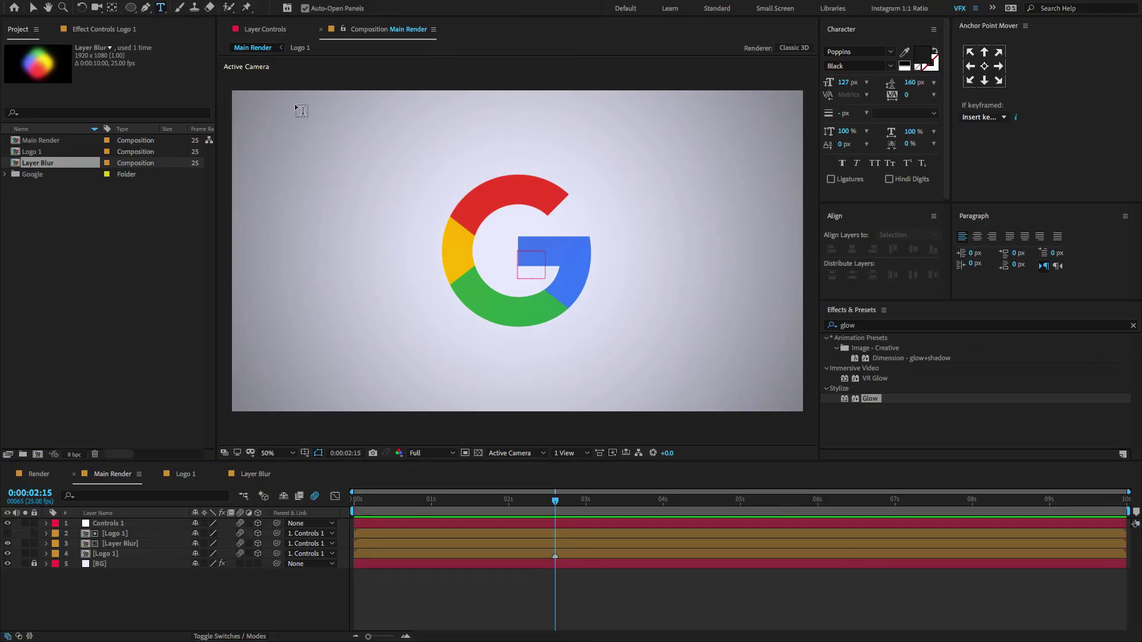
Create a text layer below the logo reading 'Google Pixel 8a' and select its text
{"action": "left_click", "coordinate": [491, 343]}
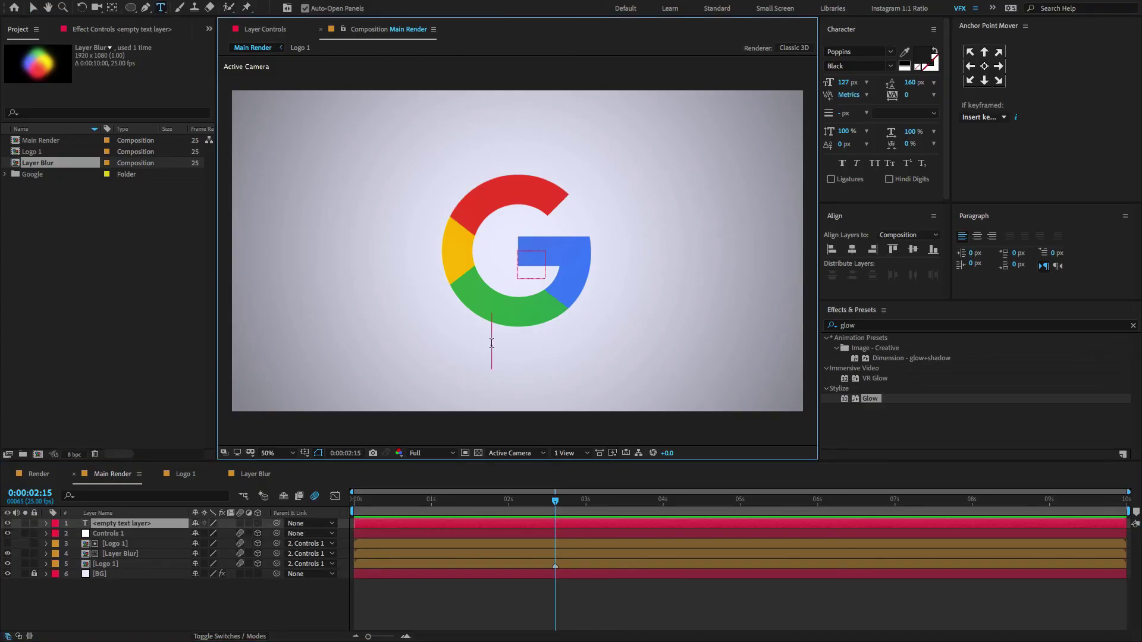
{"action": "type", "text": "Goo"}
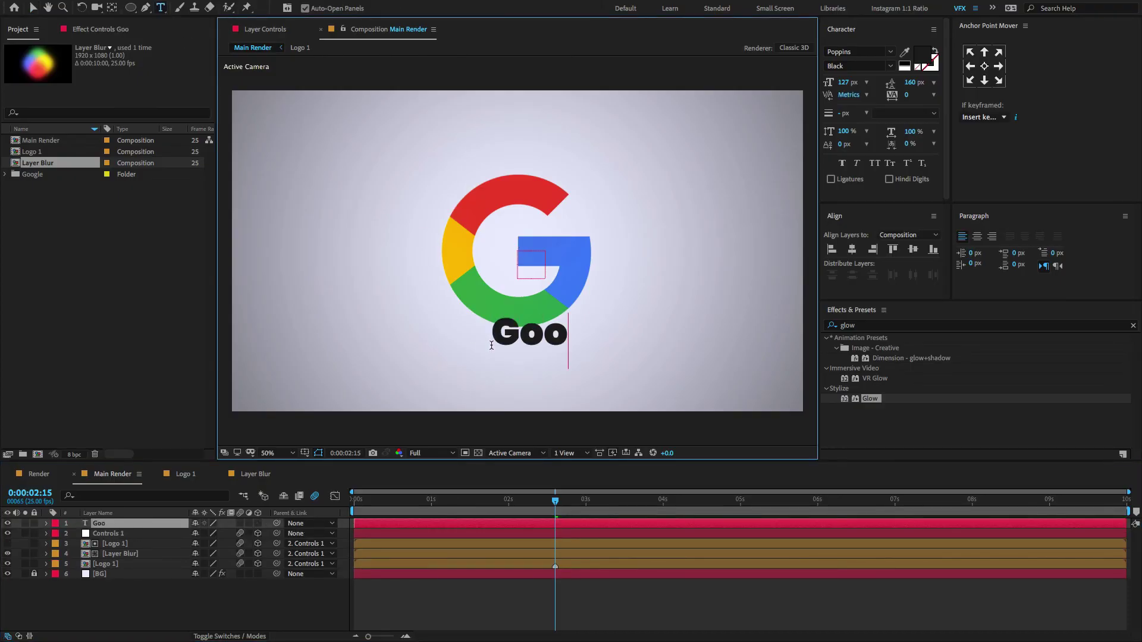
{"action": "type", "text": "gle Pixle"}
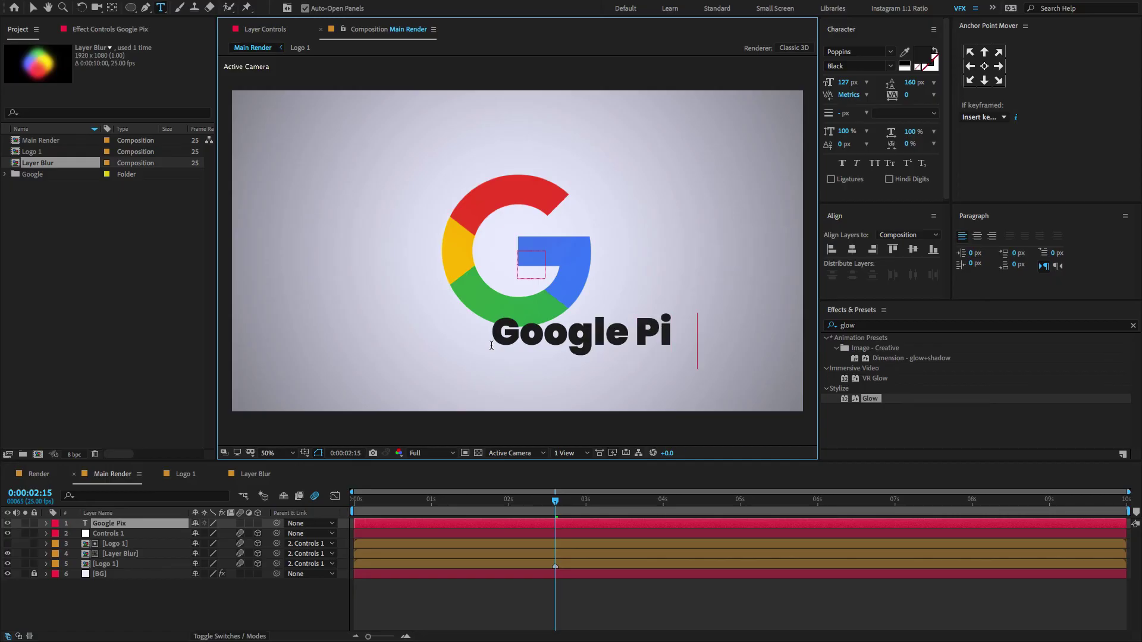
{"action": "key", "text": "BackSpace"}
{"action": "key", "text": "BackSpace"}
{"action": "type", "text": "el 8a"}
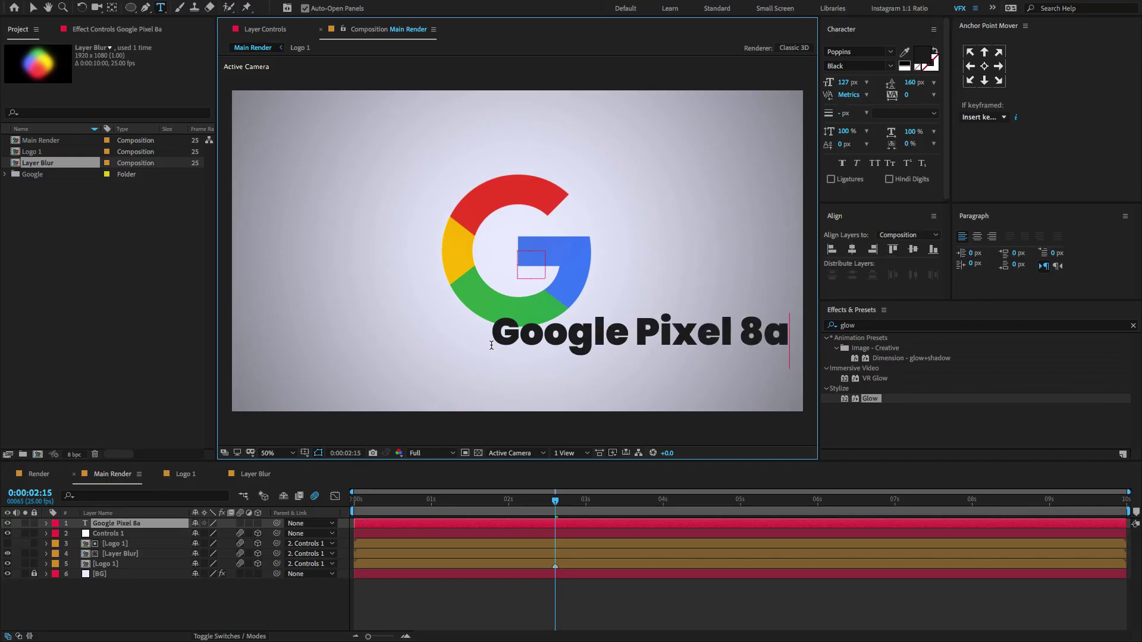
{"action": "key", "text": "ctrl+a"}
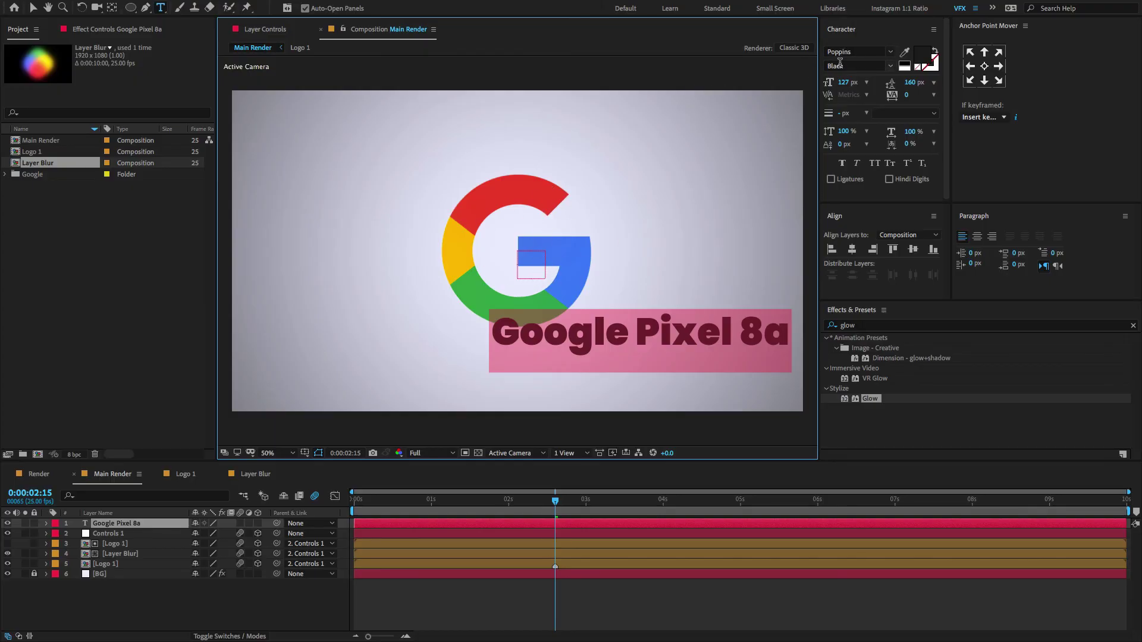
Set the caption's font size to 35 px
{"action": "left_click", "coordinate": [890, 67]}
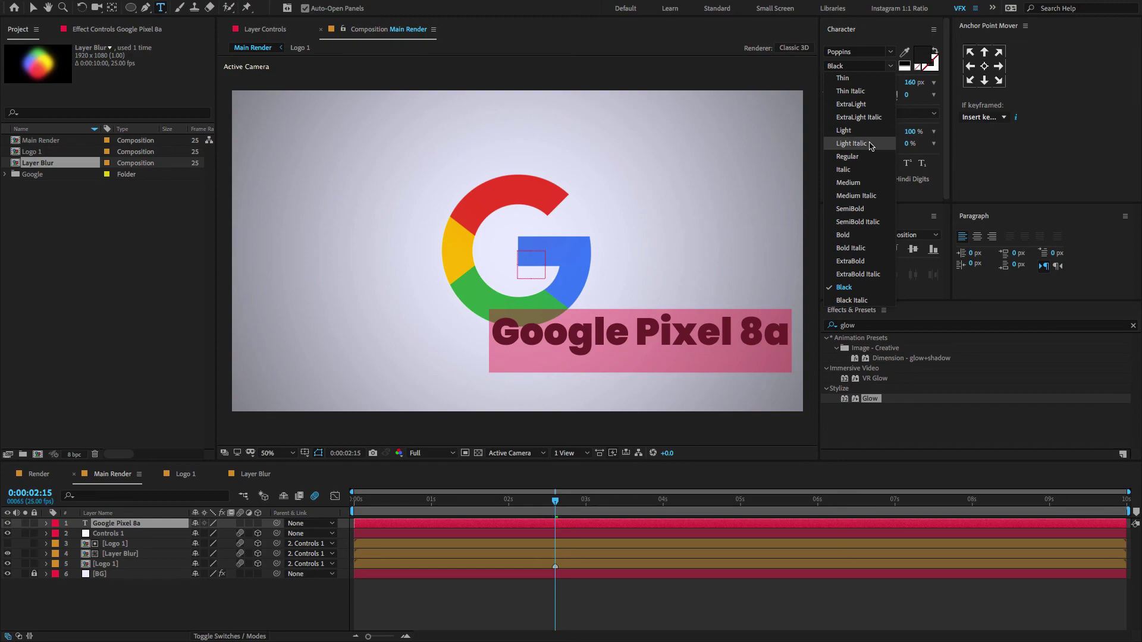
{"action": "key", "text": "Escape"}
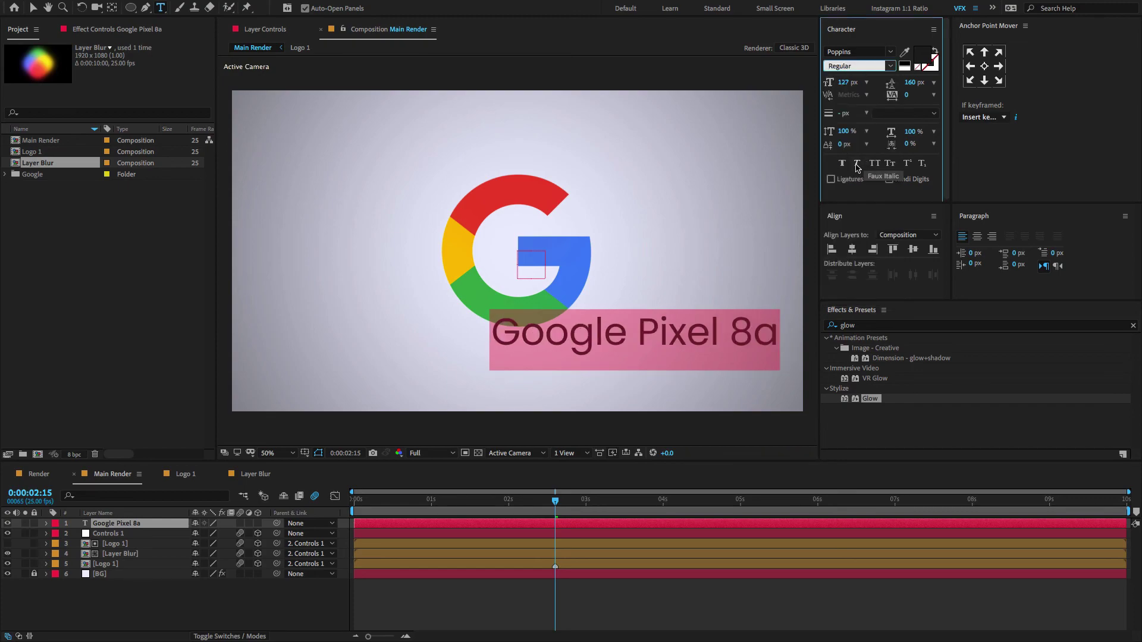
{"action": "left_click", "coordinate": [846, 83]}
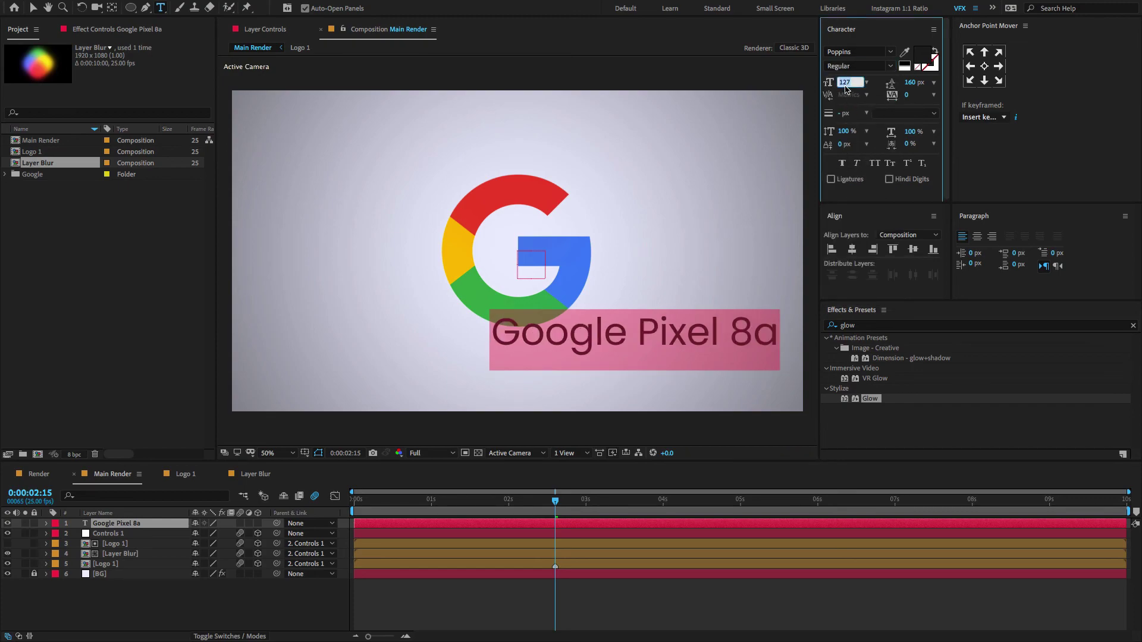
{"action": "type", "text": "50"}
{"action": "key", "text": "BackSpace"}
{"action": "key", "text": "BackSpace"}
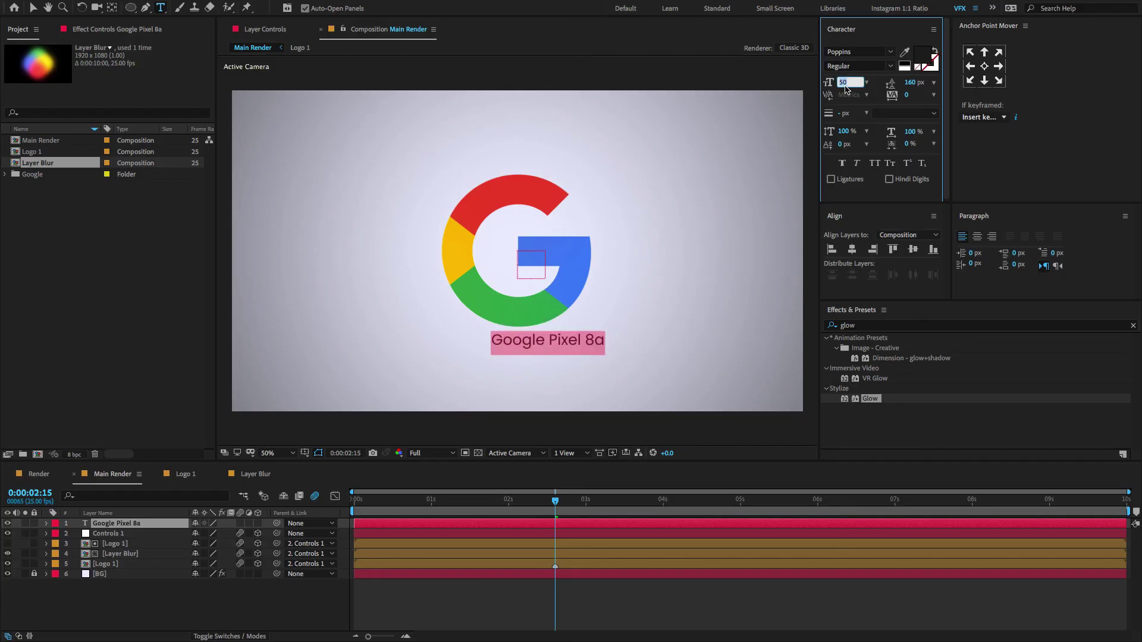
{"action": "type", "text": "35"}
{"action": "left_click", "coordinate": [149, 616]}
Centre the caption horizontally and move its layer to just above BG
{"action": "left_click", "coordinate": [119, 524]}
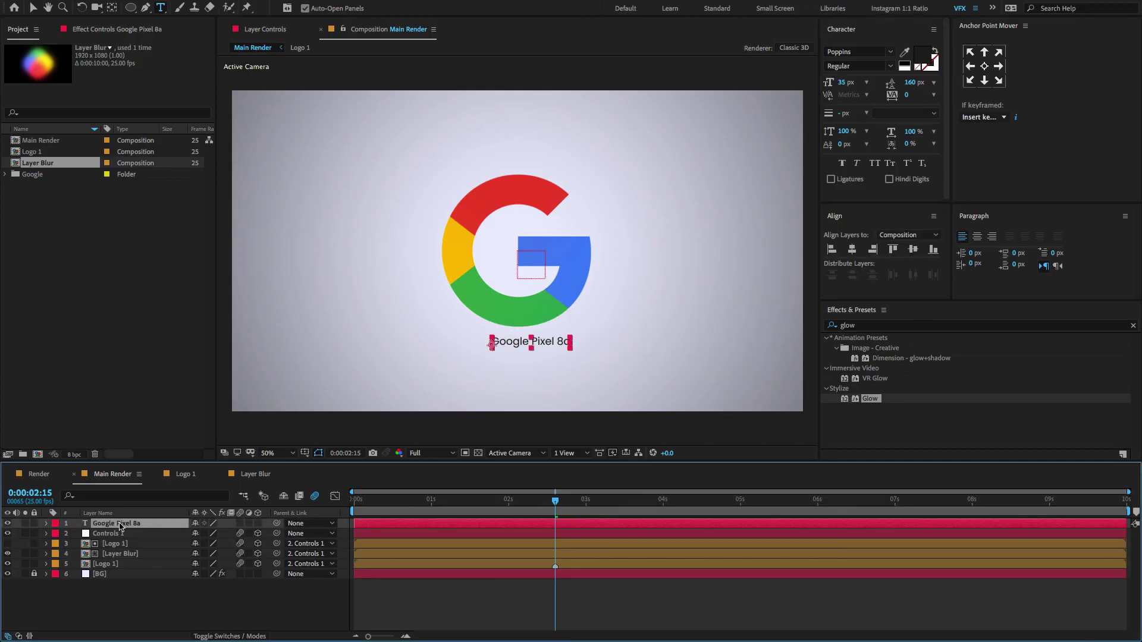
{"action": "left_click", "coordinate": [852, 249]}
{"action": "left_click", "coordinate": [913, 248]}
{"action": "key", "text": "ctrl+z"}
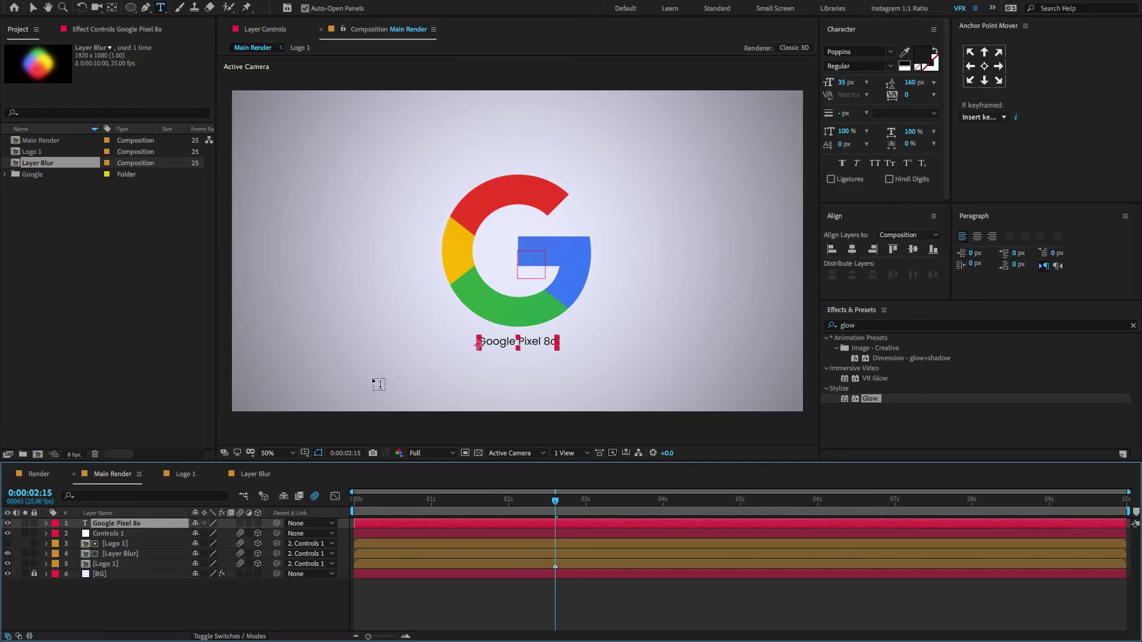
{"action": "left_click", "coordinate": [109, 9]}
{"action": "left_click_drag", "start_coordinate": [119, 523], "coordinate": [165, 564]}
{"action": "left_click", "coordinate": [149, 564]}
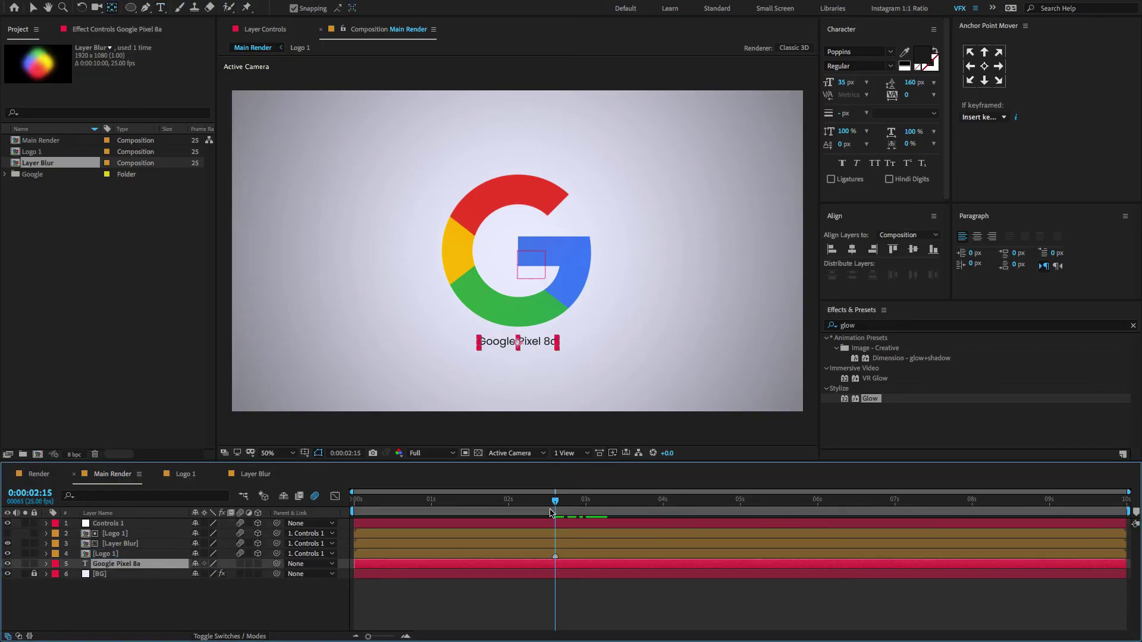
At 3:08, nudge the caption up and keyframe its Position and Opacity
{"action": "left_click_drag", "start_coordinate": [561, 502], "coordinate": [613, 506]}
{"action": "key", "text": "shift+Up"}
{"action": "key", "text": "shift+Up"}
{"action": "key", "text": "shift+Up"}
{"action": "key", "text": "shift+Up"}
{"action": "key", "text": "shift+Up"}
{"action": "key", "text": "shift+Up"}
{"action": "key", "text": "shift+Up"}
{"action": "key", "text": "shift+Up"}
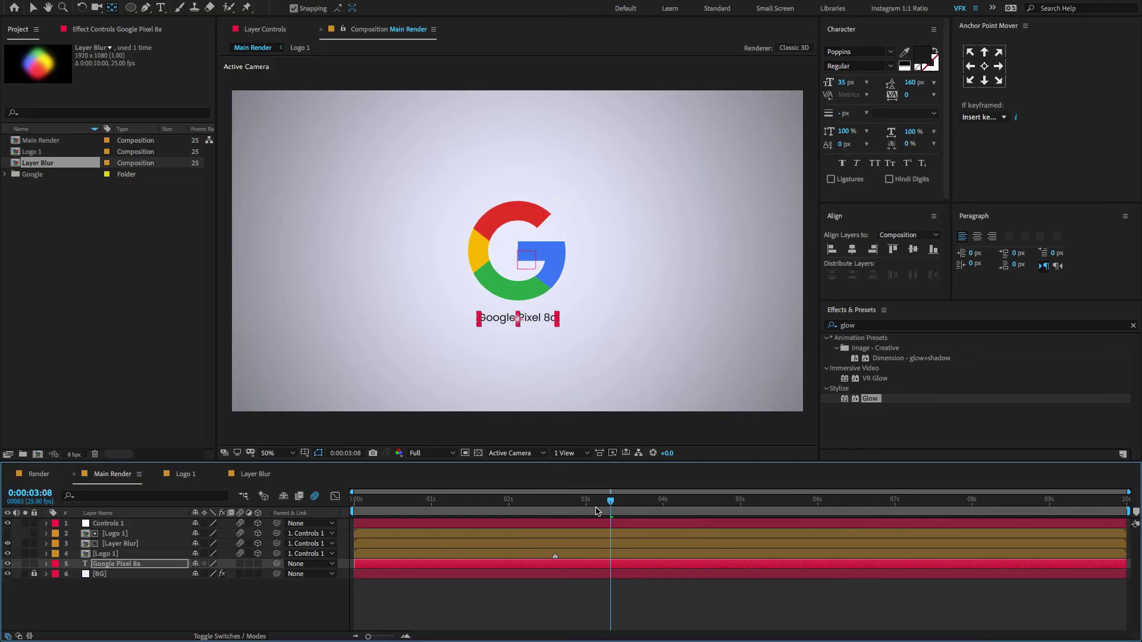
{"action": "left_click", "coordinate": [127, 568]}
{"action": "key", "text": "p"}
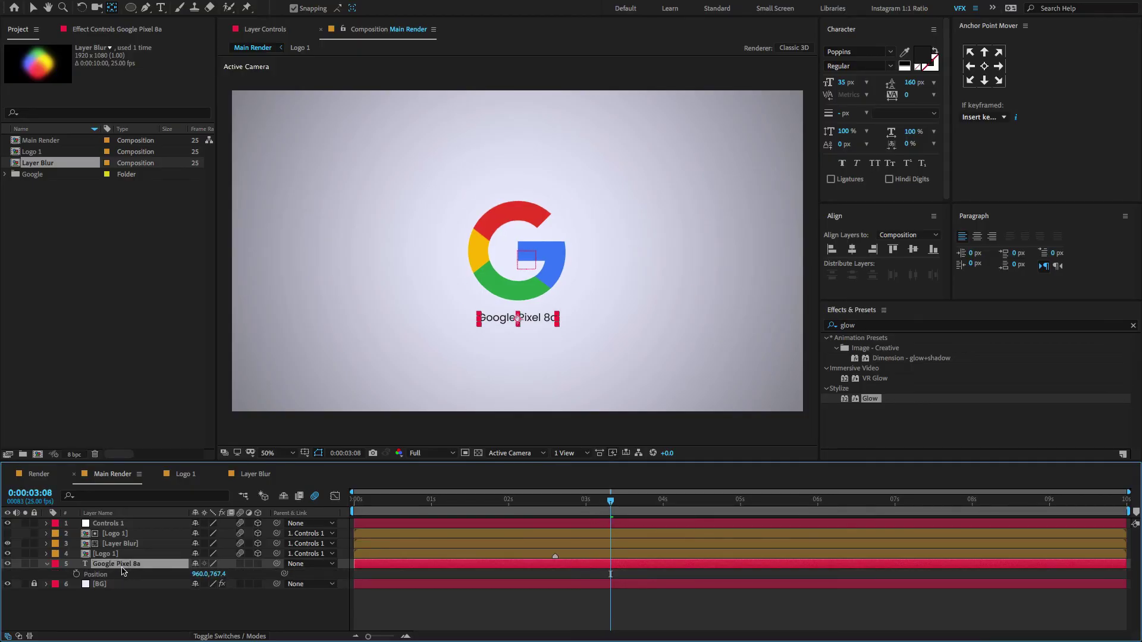
{"action": "key", "text": "shift+t"}
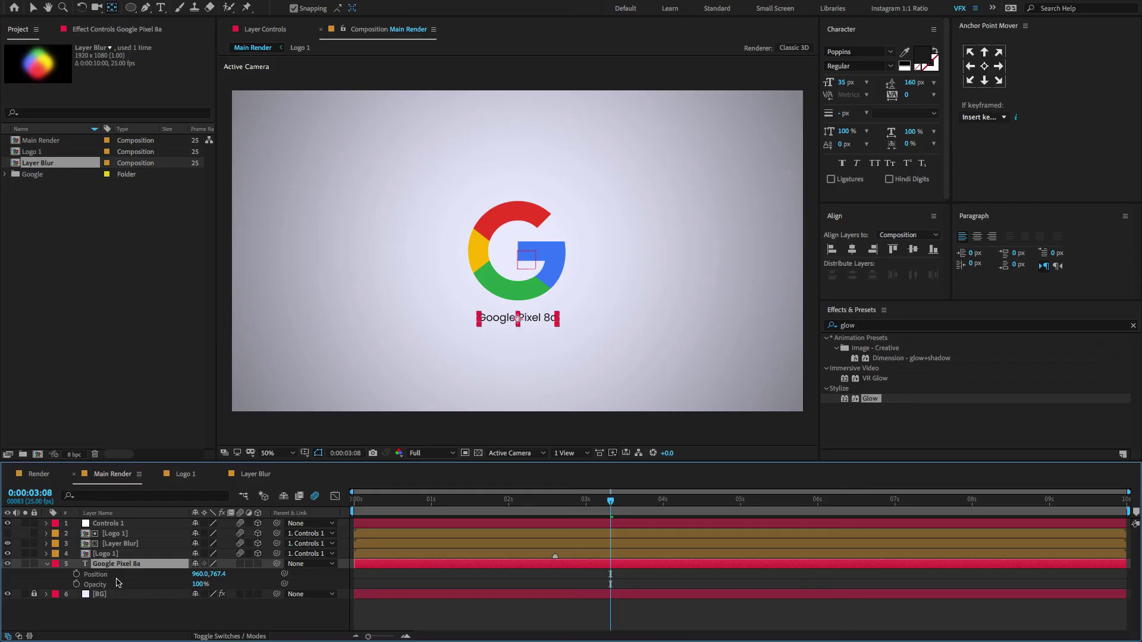
{"action": "left_click", "coordinate": [77, 575]}
{"action": "left_click", "coordinate": [77, 585]}
At 2:15, set the caption's Opacity to 0 and lower it for the starting position
{"action": "left_click", "coordinate": [558, 505]}
{"action": "left_click_drag", "start_coordinate": [558, 504], "coordinate": [555, 505]}
{"action": "left_click", "coordinate": [198, 585]}
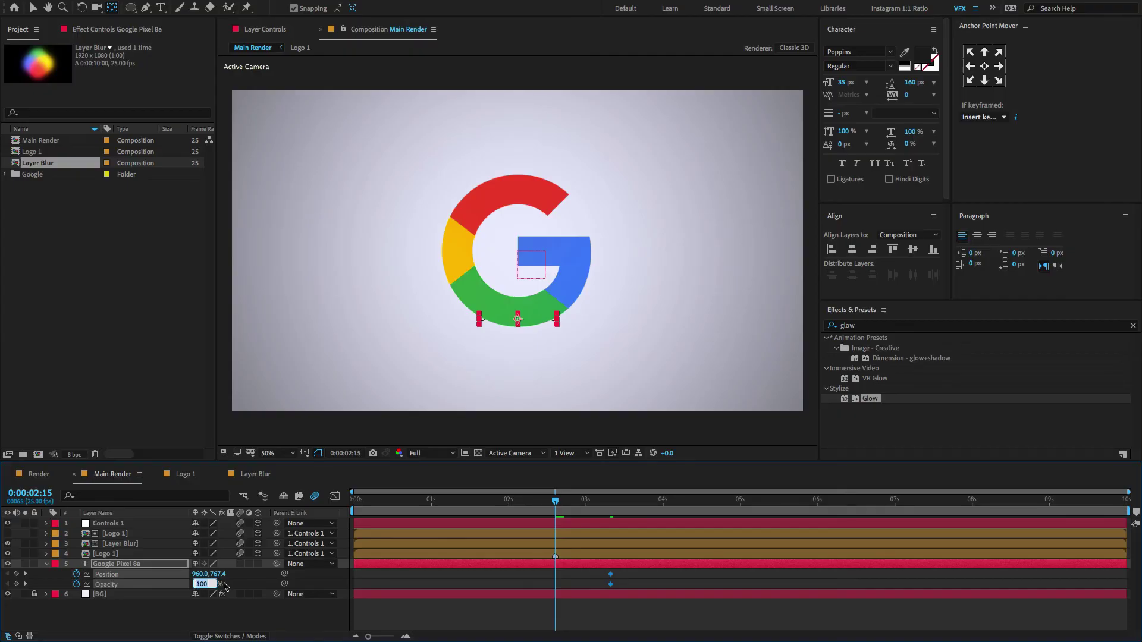
{"action": "type", "text": "0"}
{"action": "key", "text": "Return"}
{"action": "left_click_drag", "start_coordinate": [218, 575], "coordinate": [274, 565]}
Ease all four caption keyframes and lengthen the ease influence in the speed graph
{"action": "left_click_drag", "start_coordinate": [649, 579], "coordinate": [510, 601]}
{"action": "key", "text": "F9"}
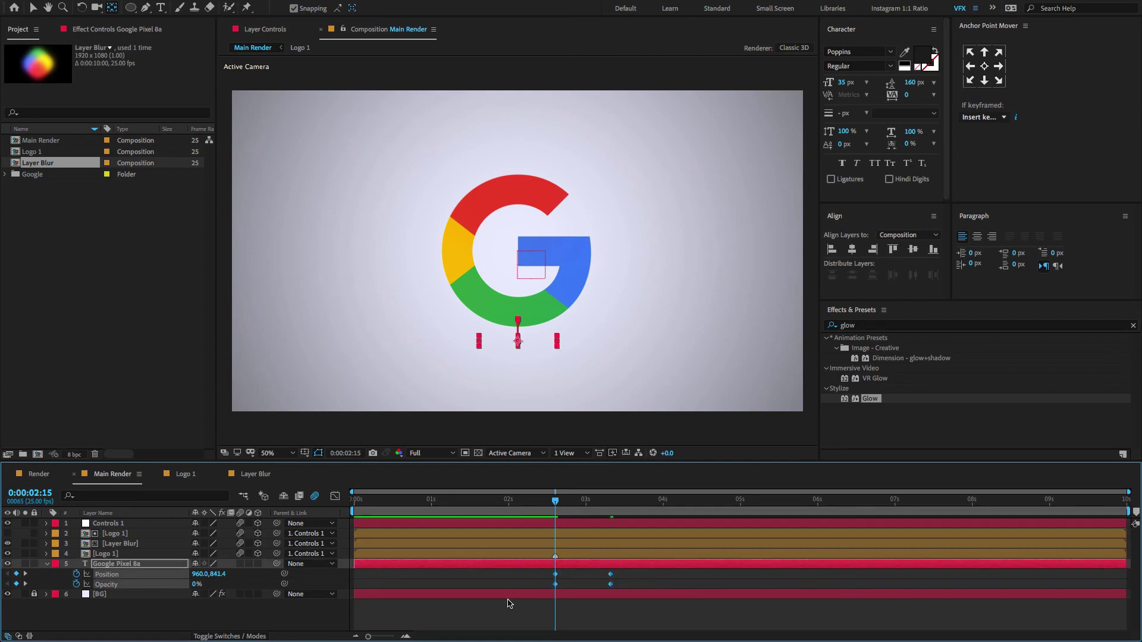
{"action": "left_click", "coordinate": [336, 497]}
{"action": "scroll", "coordinate": [631, 592], "scroll_direction": "up", "scroll_amount": 4}
{"action": "left_click_drag", "start_coordinate": [790, 604], "coordinate": [509, 616]}
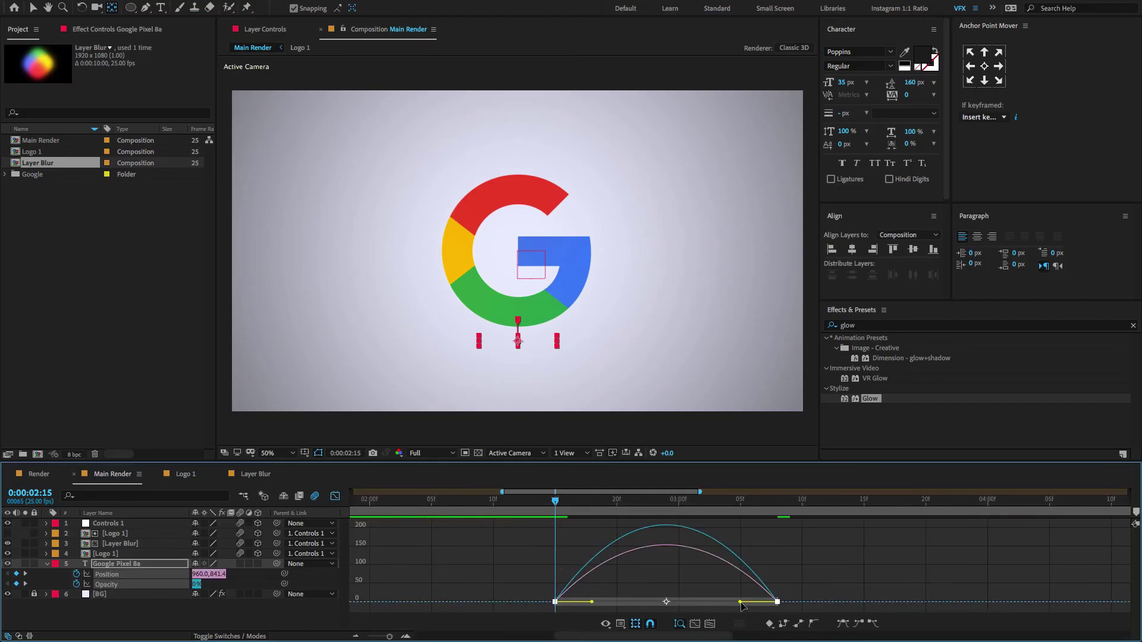
{"action": "left_click_drag", "start_coordinate": [739, 604], "coordinate": [705, 608]}
{"action": "left_click_drag", "start_coordinate": [592, 602], "coordinate": [632, 607]}
{"action": "left_click_drag", "start_coordinate": [708, 606], "coordinate": [702, 605]}
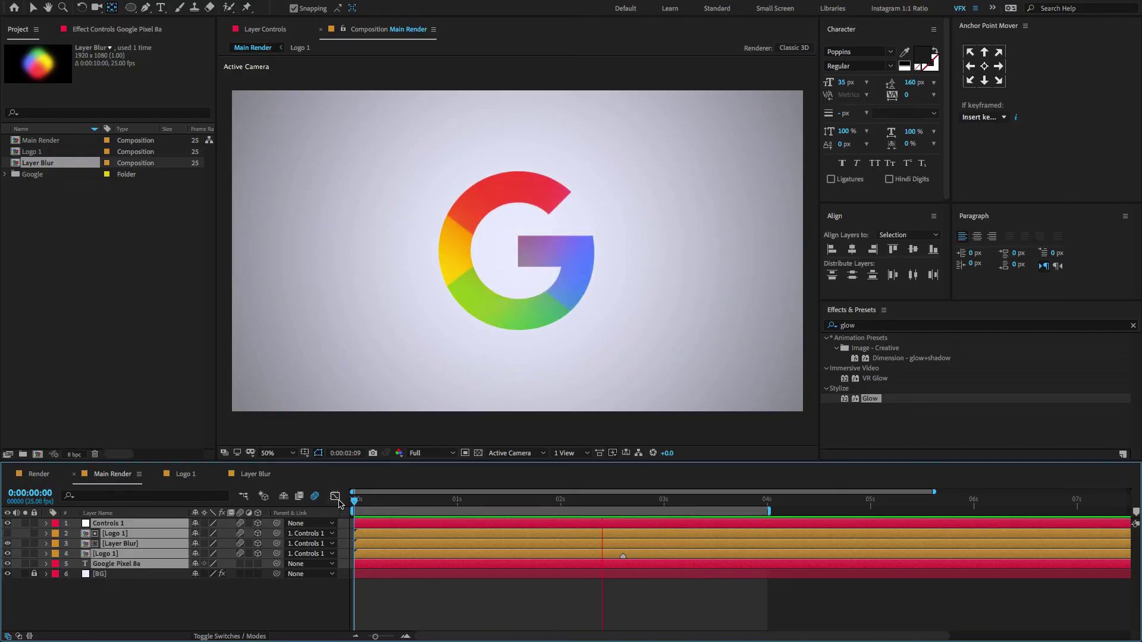
Stop the preview, clear the layer selection, and open the Logo 1 precomp
{"action": "key", "text": "space"}
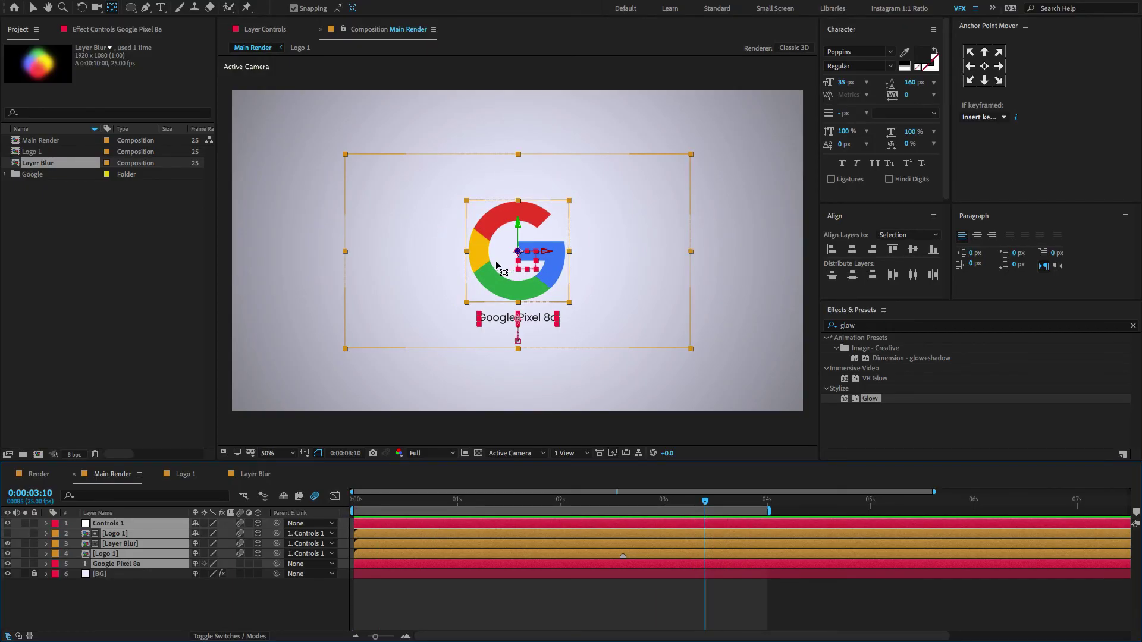
{"action": "key", "text": "ctrl+shift+a"}
{"action": "key", "text": "v"}
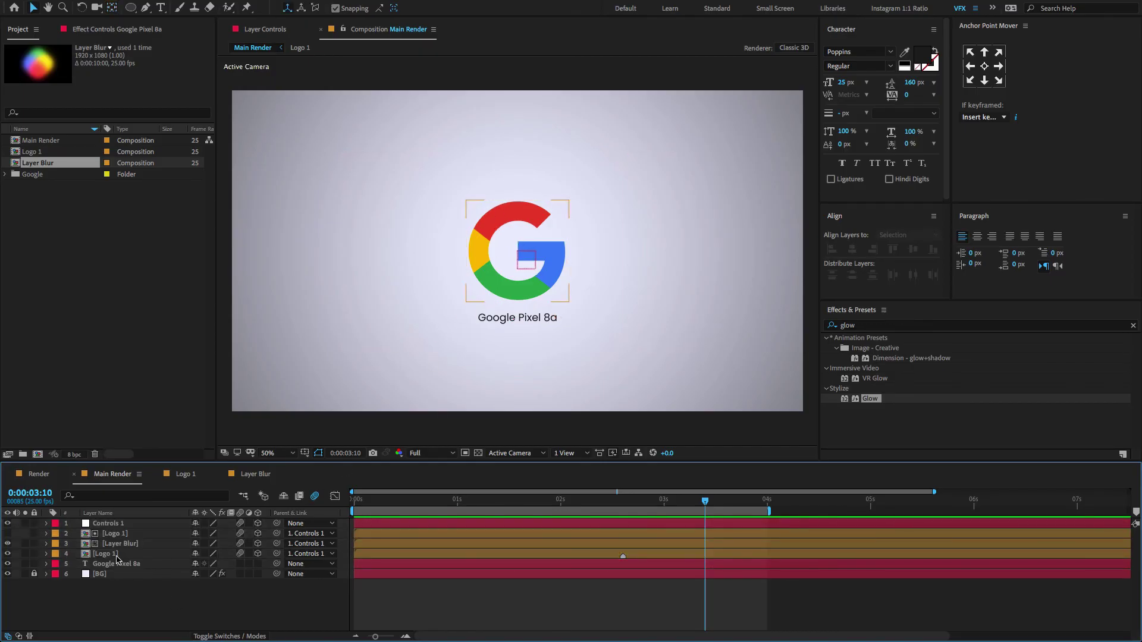
{"action": "double_click", "coordinate": [117, 556]}
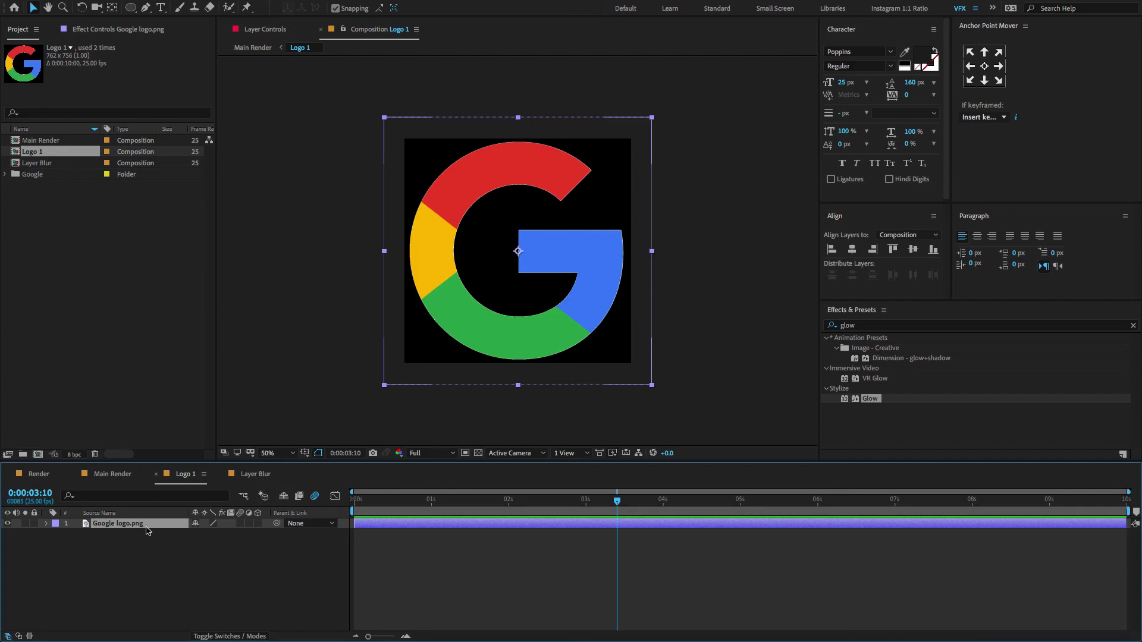
Apply CC Light Sweep from Effects & Presets to the Google logo layer
{"action": "left_click", "coordinate": [935, 326]}
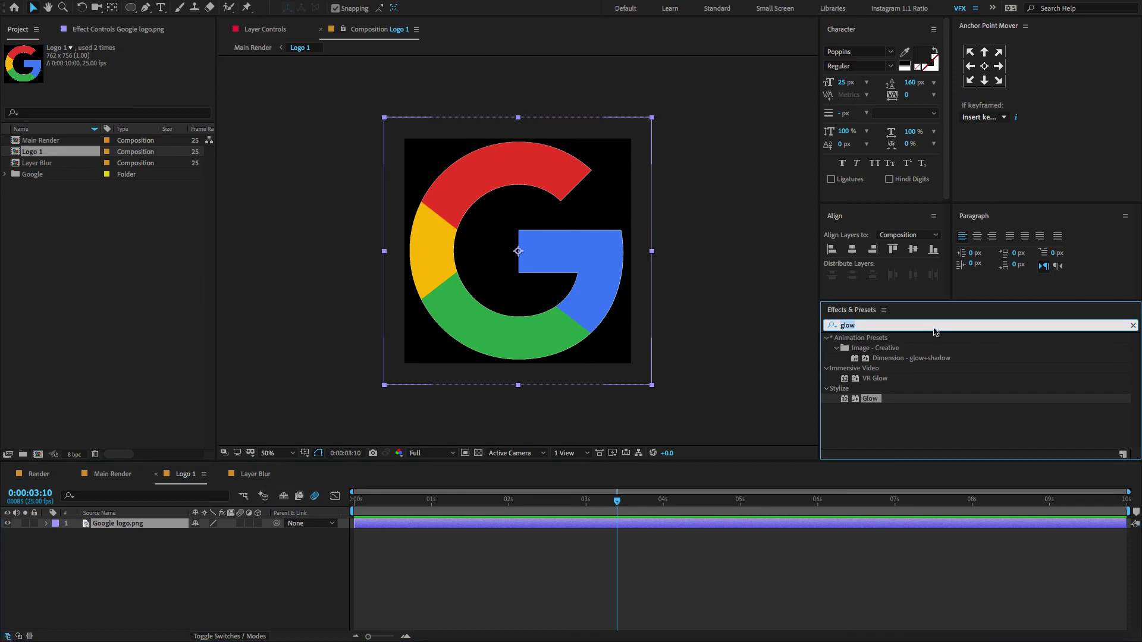
{"action": "type", "text": "cc ligh"}
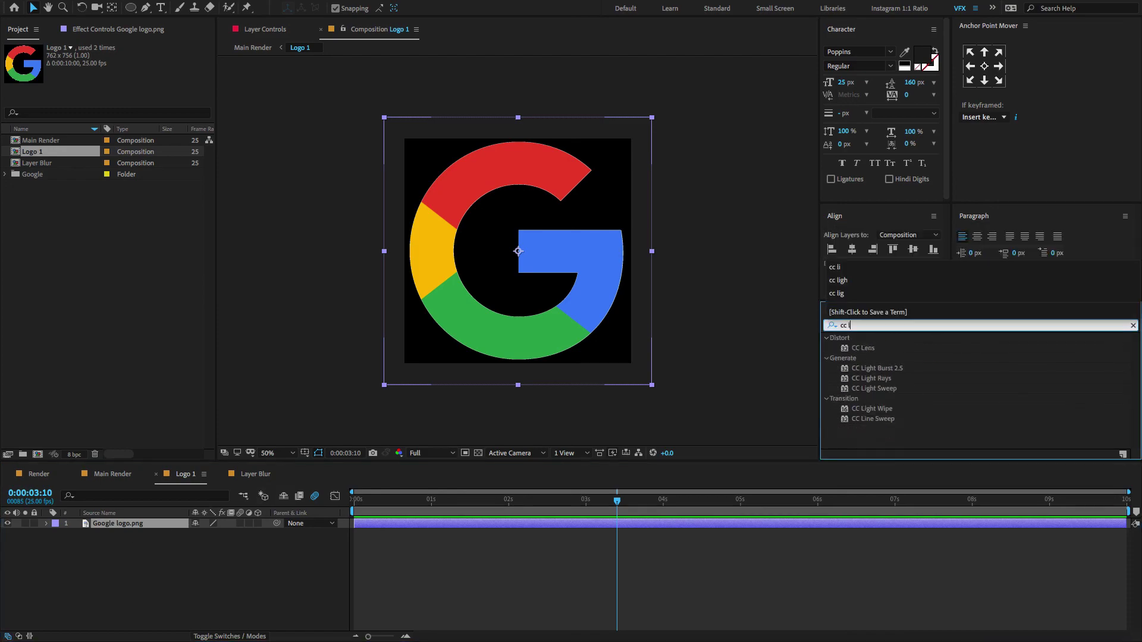
{"action": "left_click_drag", "start_coordinate": [911, 369], "coordinate": [506, 528]}
{"action": "mouse_move", "coordinate": [580, 501]}
{"action": "left_mouse_down"}
{"action": "mouse_move", "coordinate": [536, 501]}
{"action": "mouse_move", "coordinate": [586, 501]}
{"action": "left_mouse_up"}
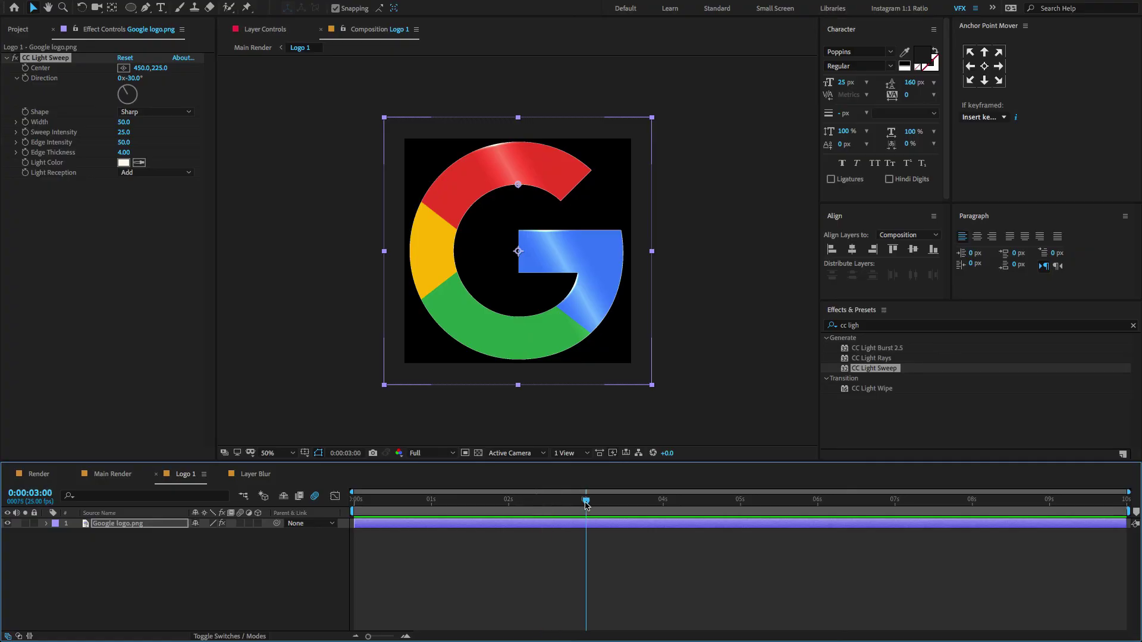
Set CC Light Sweep to Smooth shape, Width 100, Sweep Intensity 35 and Edge Thickness 2
{"action": "left_click", "coordinate": [130, 112]}
{"action": "left_click", "coordinate": [126, 132]}
{"action": "left_click", "coordinate": [123, 122]}
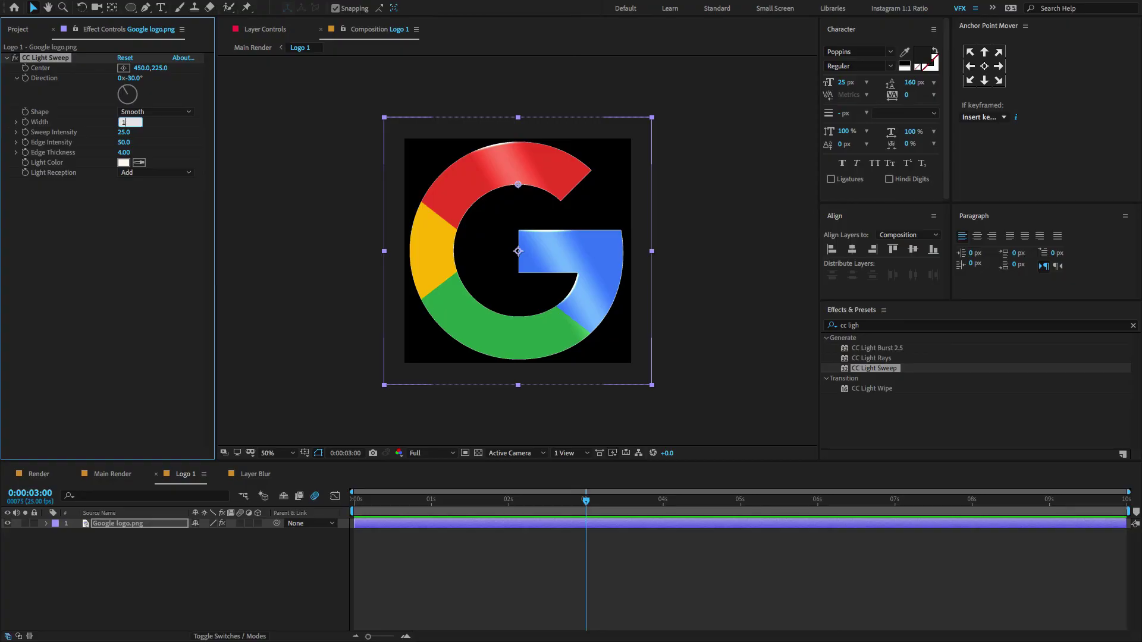
{"action": "type", "text": "100"}
{"action": "key", "text": "Return"}
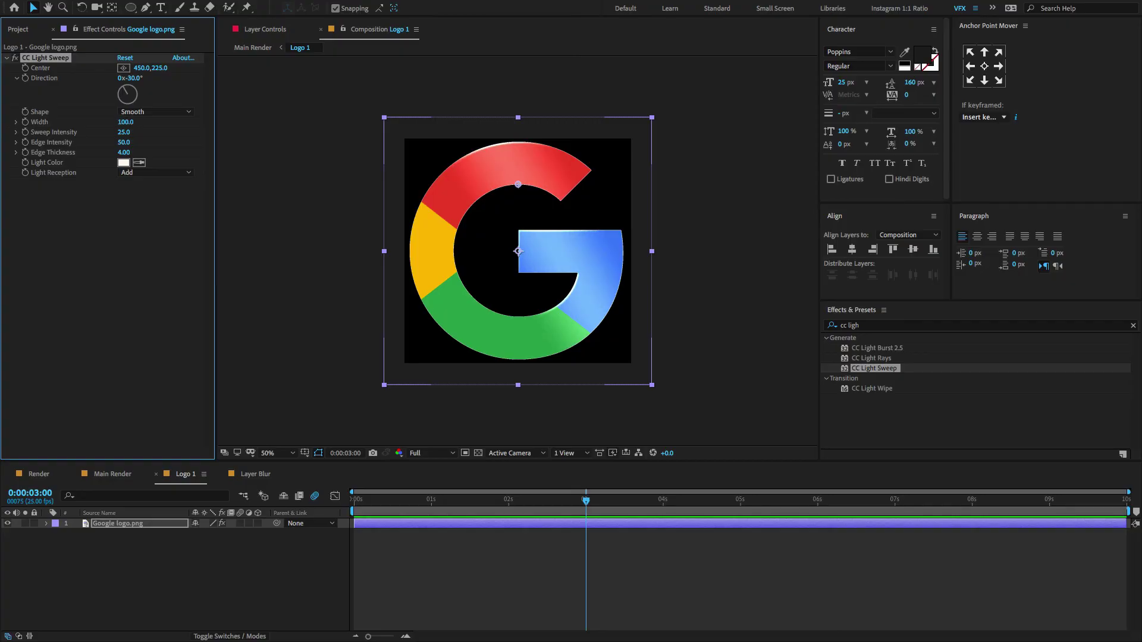
{"action": "left_click", "coordinate": [124, 133]}
{"action": "type", "text": "35"}
{"action": "key", "text": "Return"}
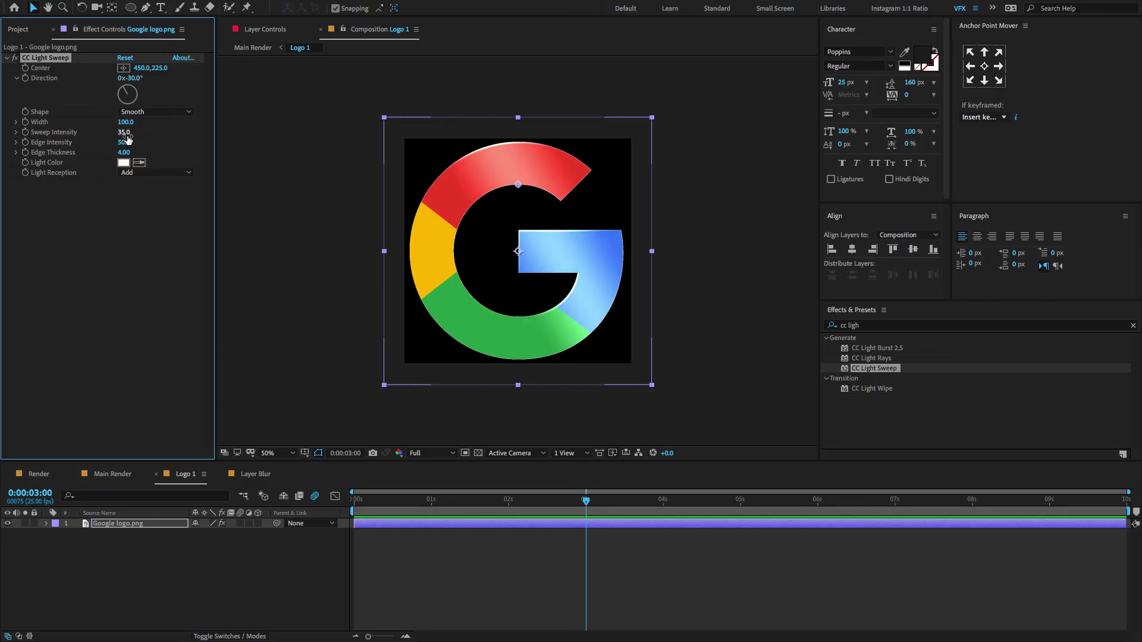
{"action": "left_click_drag", "start_coordinate": [123, 152], "coordinate": [96, 159]}
Keyframe the sweep Center left of the logo at 3s and beyond its top right at 4s
{"action": "left_click", "coordinate": [25, 67]}
{"action": "left_click_drag", "start_coordinate": [518, 185], "coordinate": [296, 282]}
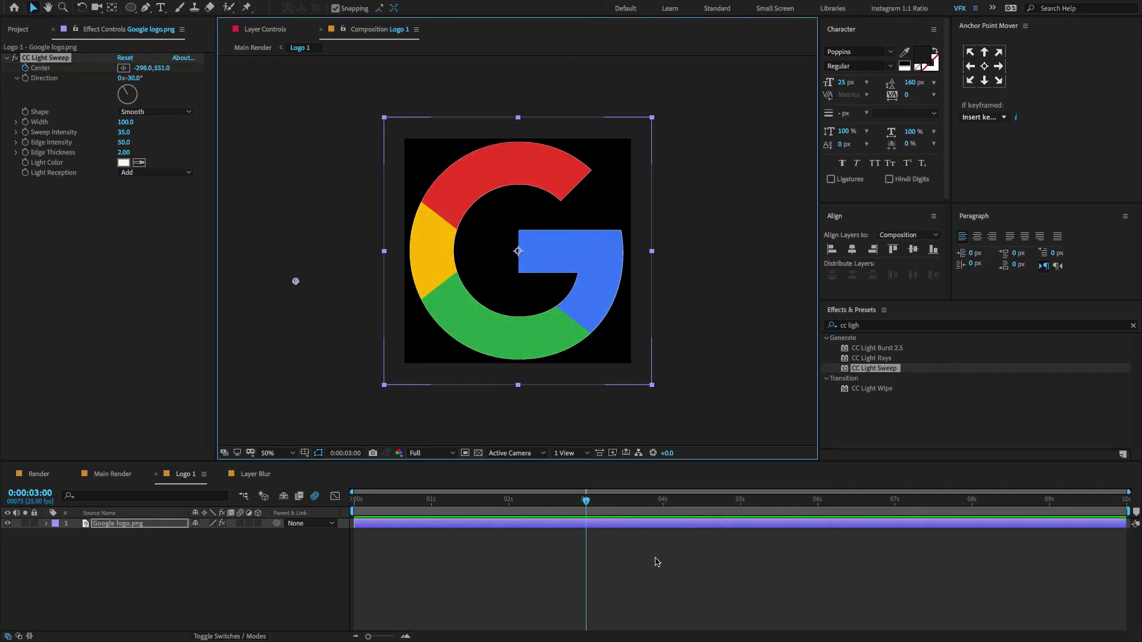
{"action": "left_click_drag", "start_coordinate": [621, 500], "coordinate": [663, 505]}
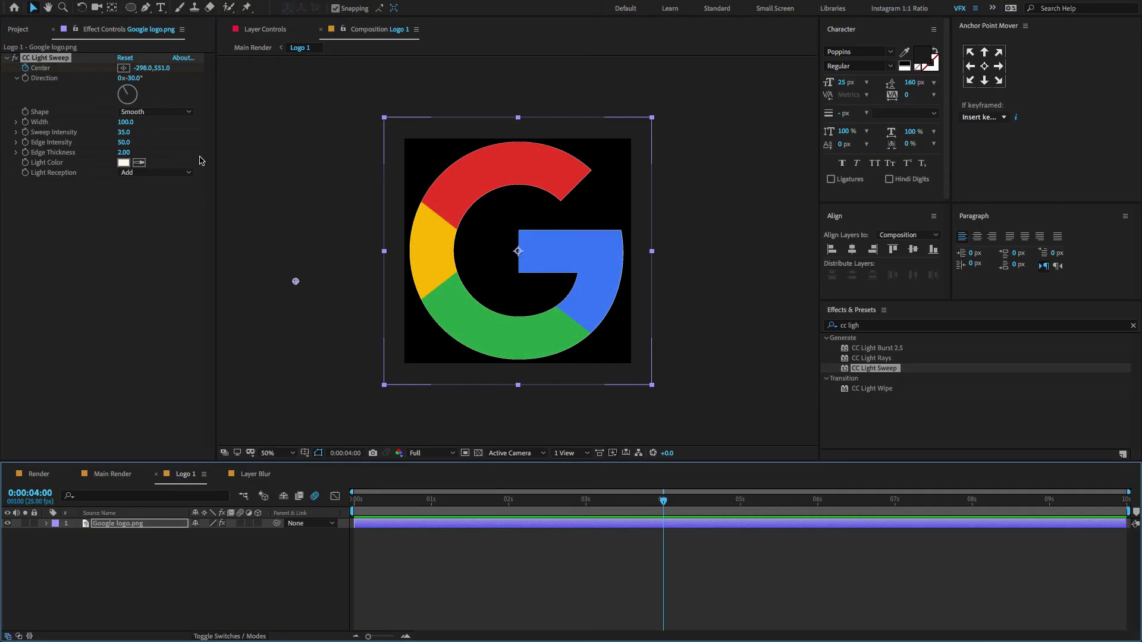
{"action": "left_click_drag", "start_coordinate": [296, 281], "coordinate": [735, 109]}
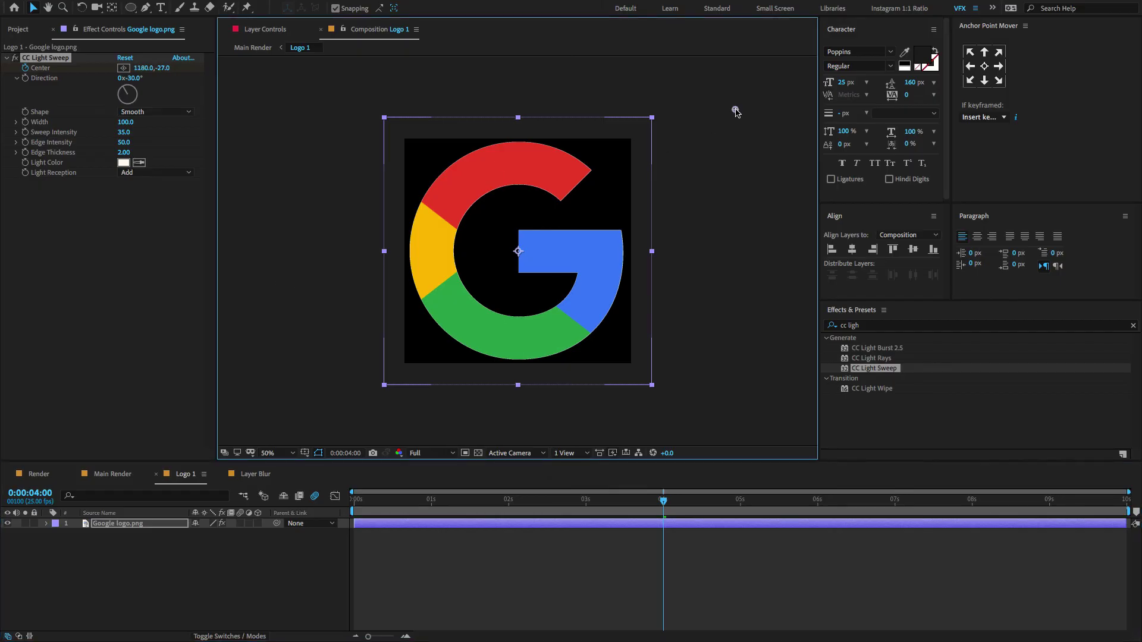
Ease the two Center keyframes with an early speed peak and preview the sweep
{"action": "key", "text": "u"}
{"action": "left_click_drag", "start_coordinate": [701, 557], "coordinate": [564, 543]}
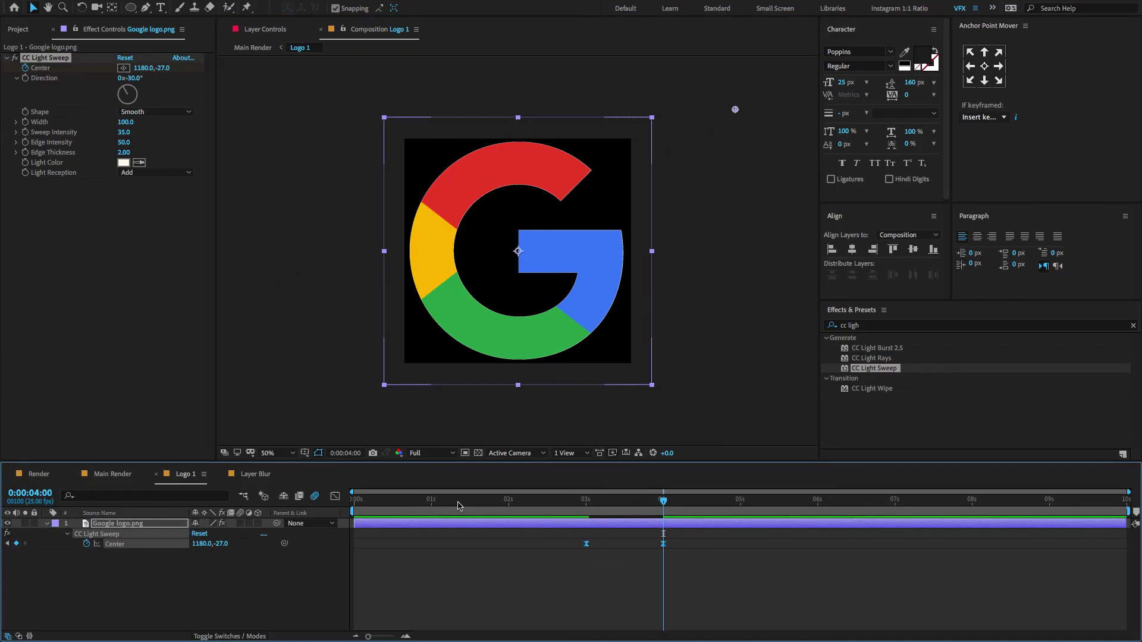
{"action": "left_click", "coordinate": [335, 496]}
{"action": "left_click_drag", "start_coordinate": [687, 595], "coordinate": [579, 614]}
{"action": "left_click_drag", "start_coordinate": [651, 603], "coordinate": [636, 603]}
{"action": "key", "text": "space"}
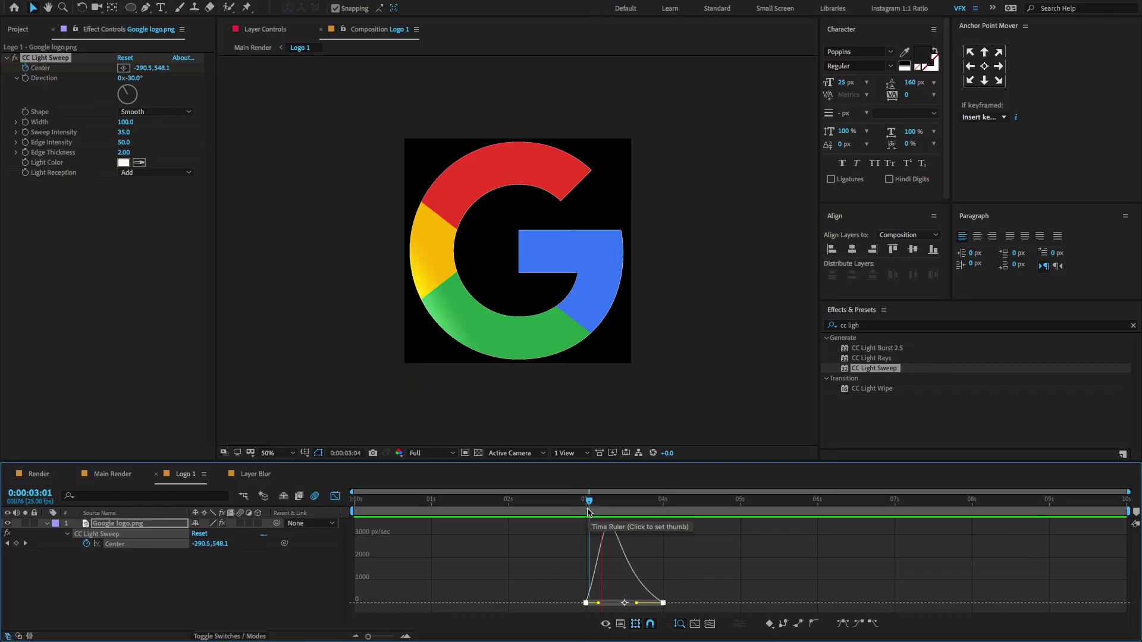
{"action": "key", "text": "space"}
Return to the Main Render composition and preview it from the start
{"action": "left_click", "coordinate": [335, 496]}
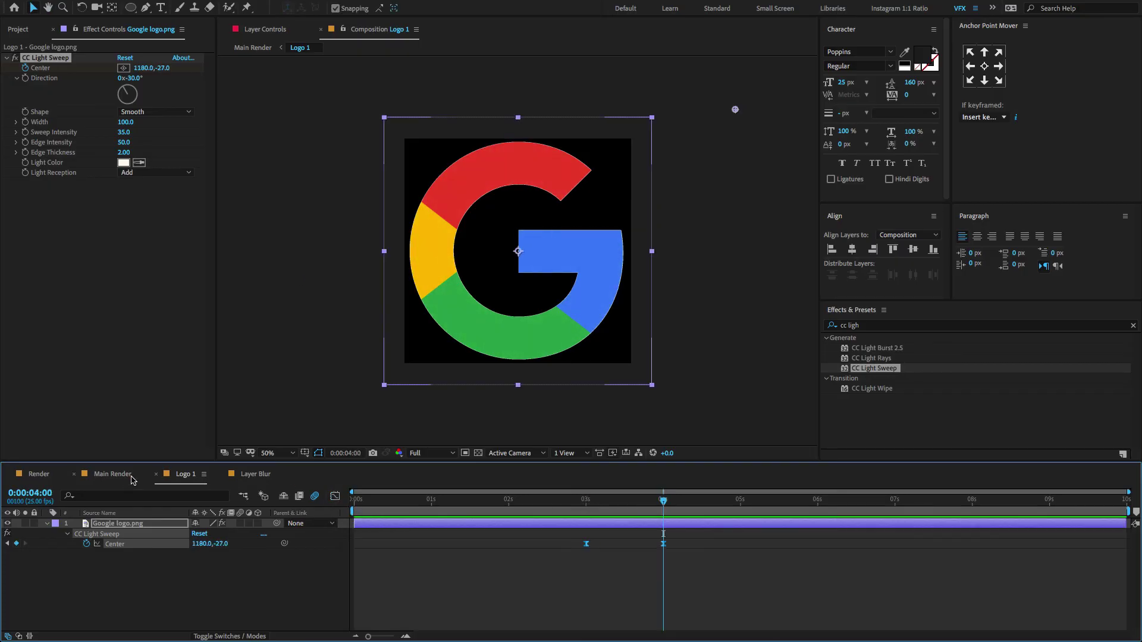
{"action": "left_click", "coordinate": [105, 476]}
{"action": "left_click_drag", "start_coordinate": [624, 504], "coordinate": [369, 506]}
{"action": "key", "text": "space"}
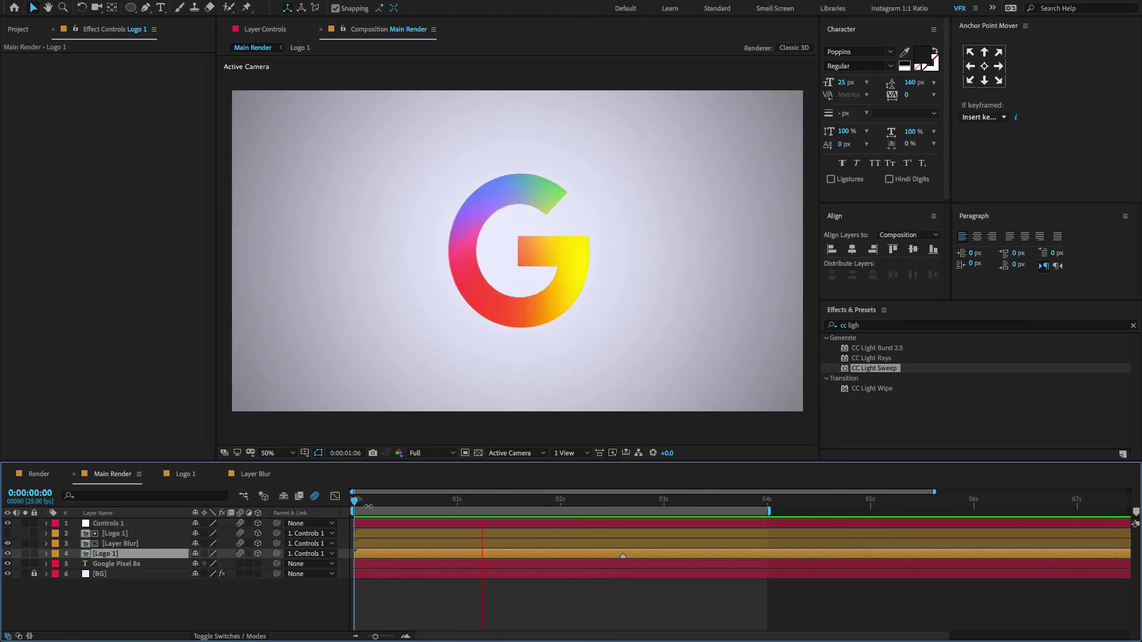